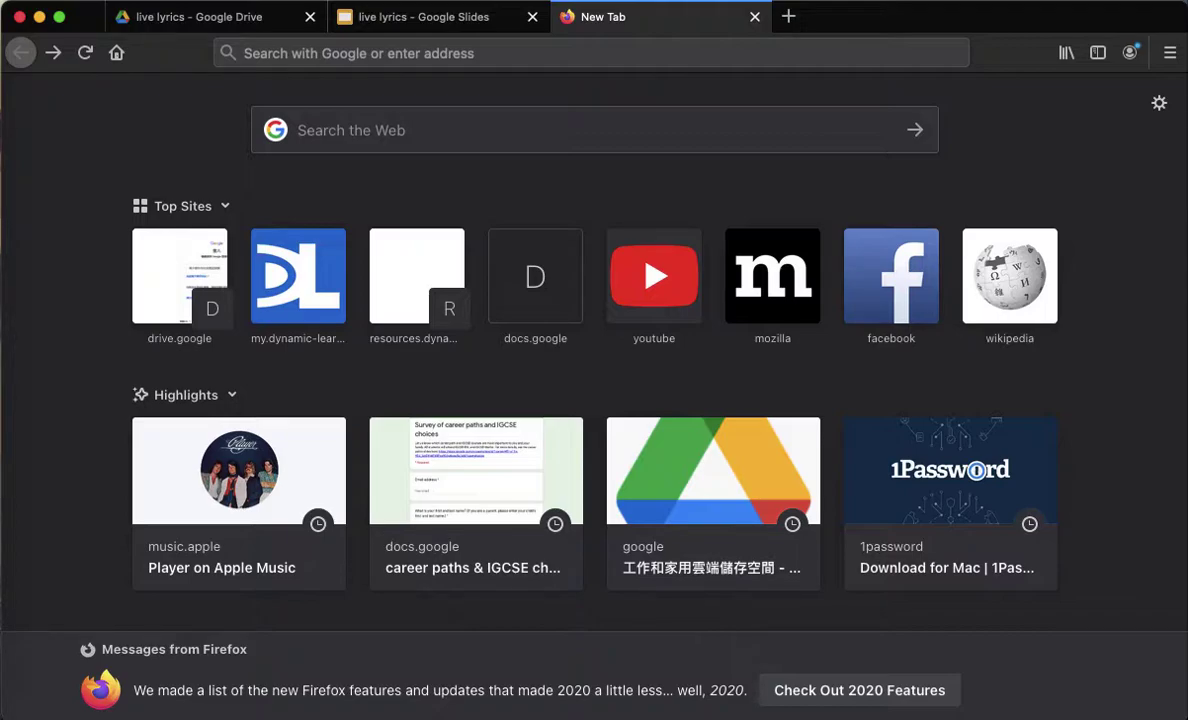
Step: Open a new blank Firefox tab to browse to YouTube
{"action": "left_click", "coordinate": [708, 53]}
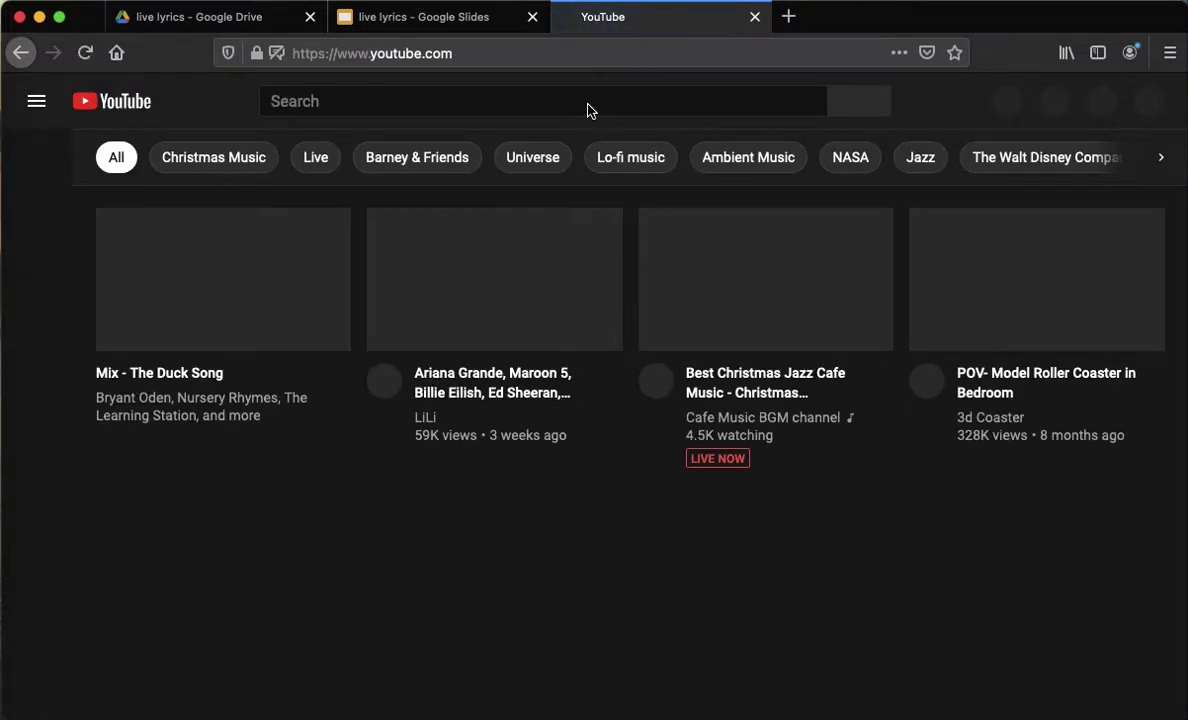
Step: Search YouTube for 'sheppard thank you'
{"action": "left_click", "coordinate": [588, 104]}
{"action": "type", "text": "she"}
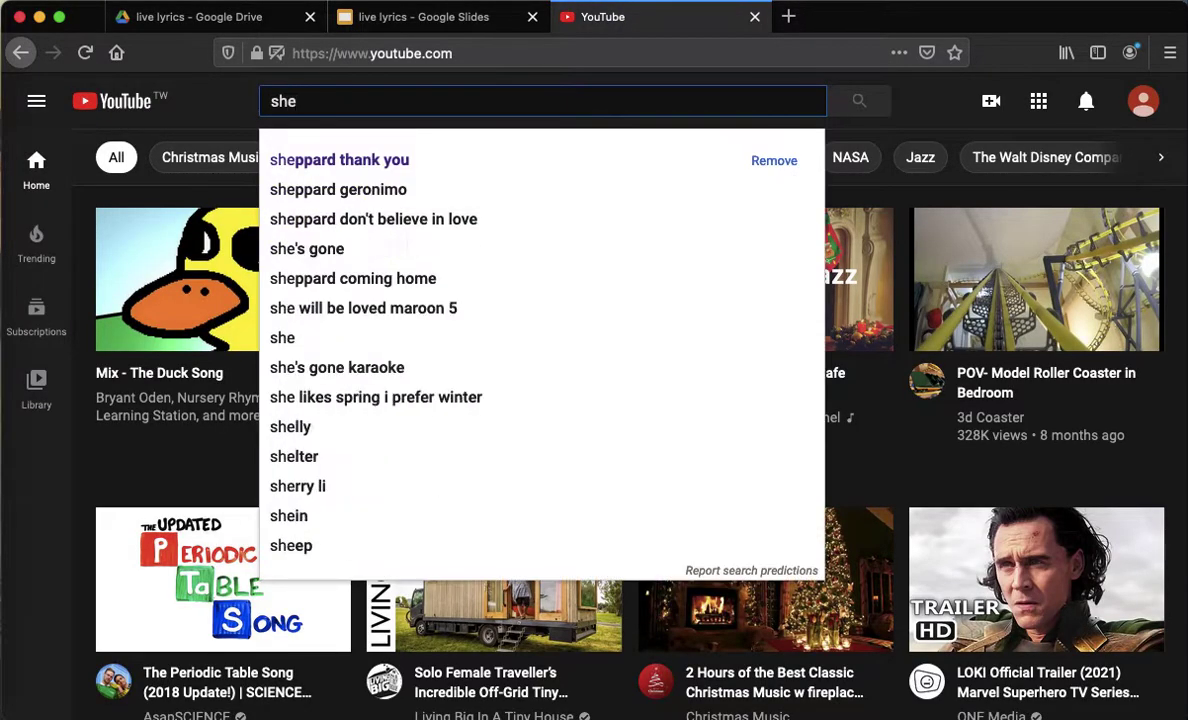
{"action": "type", "text": "ppard thank you"}
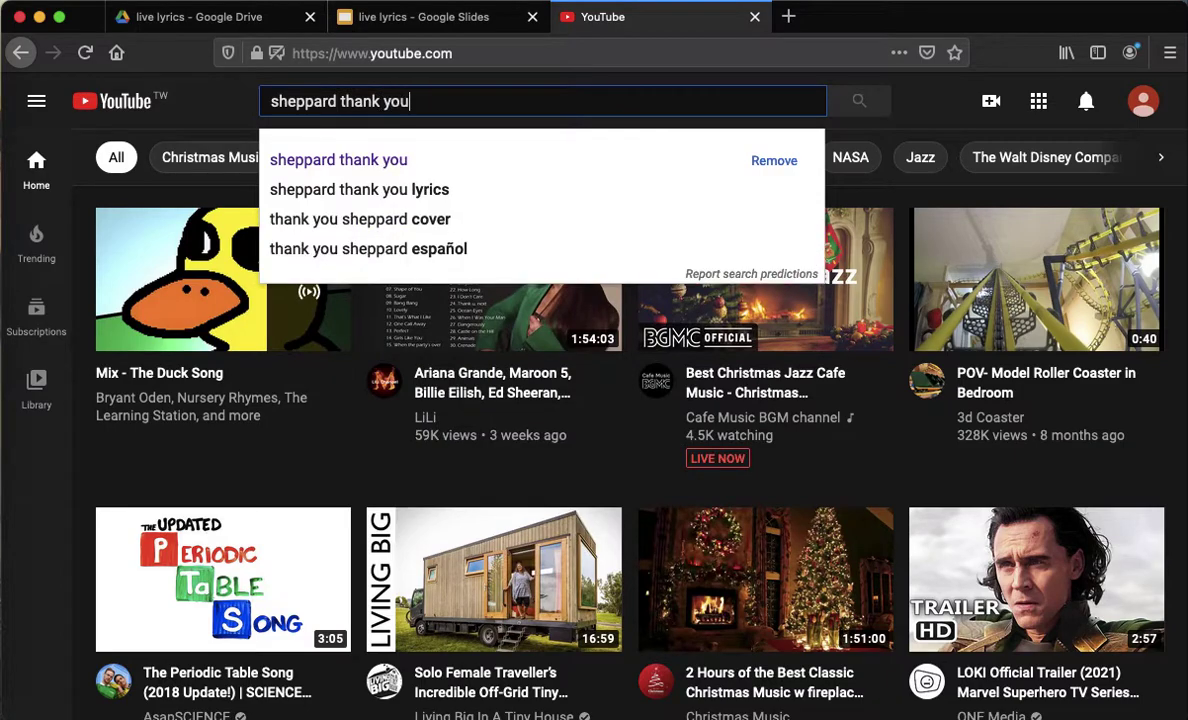
{"action": "key", "text": "Return"}
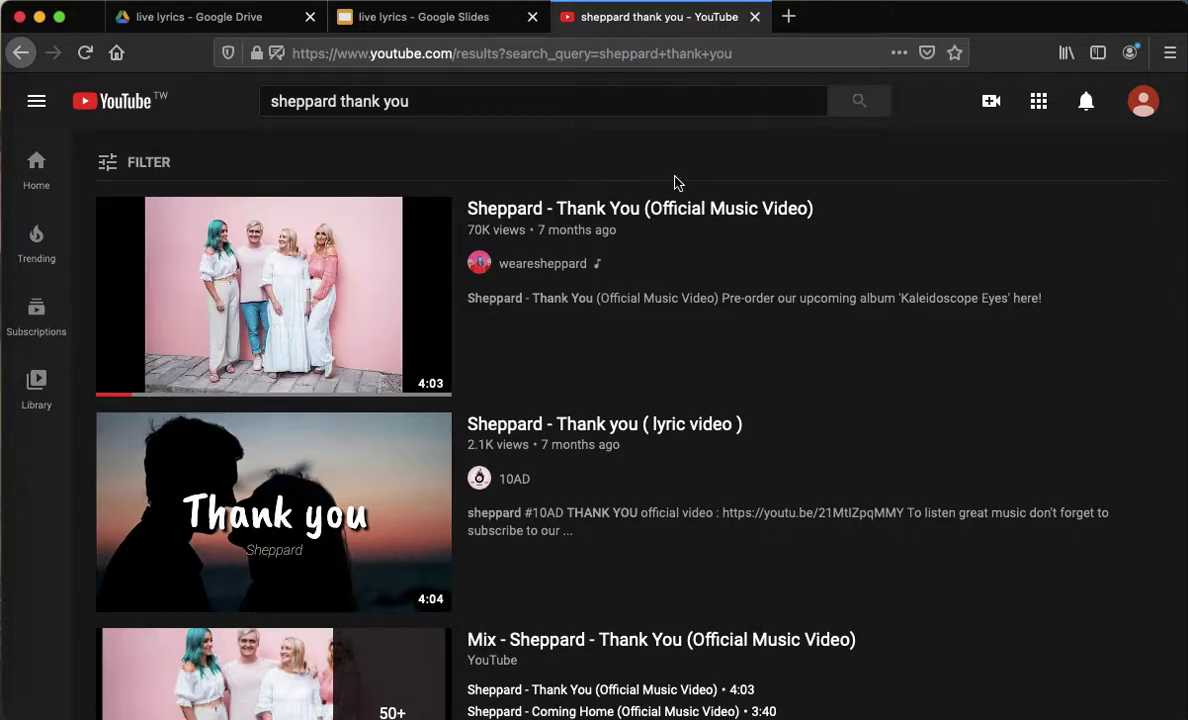
Step: Search Google for 'sheppard thank you lyrics' in a new tab
{"action": "left_click", "coordinate": [789, 16]}
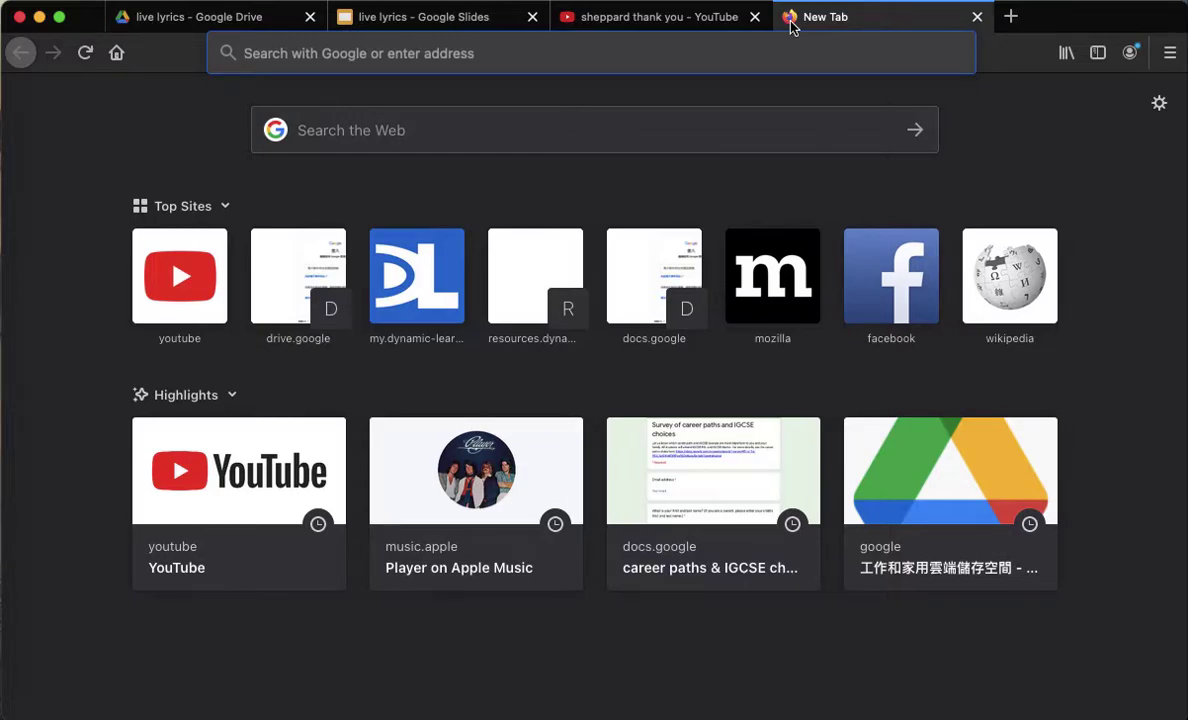
{"action": "type", "text": "sheppard"}
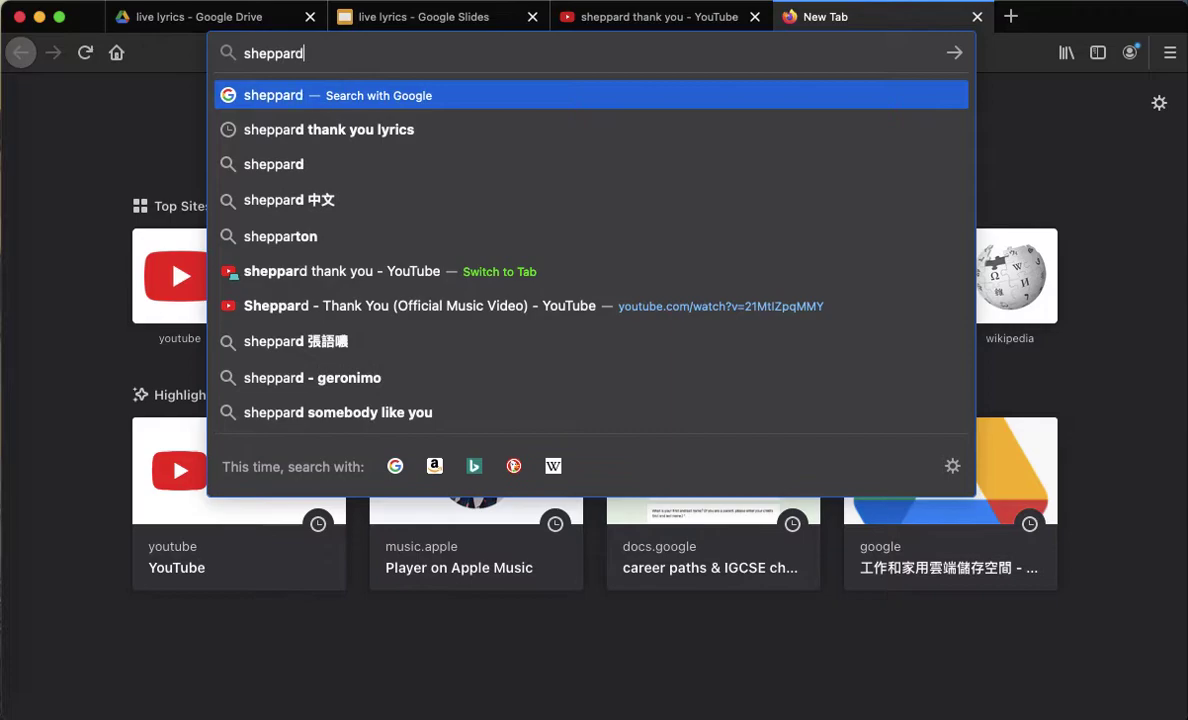
{"action": "type", "text": " thank you"}
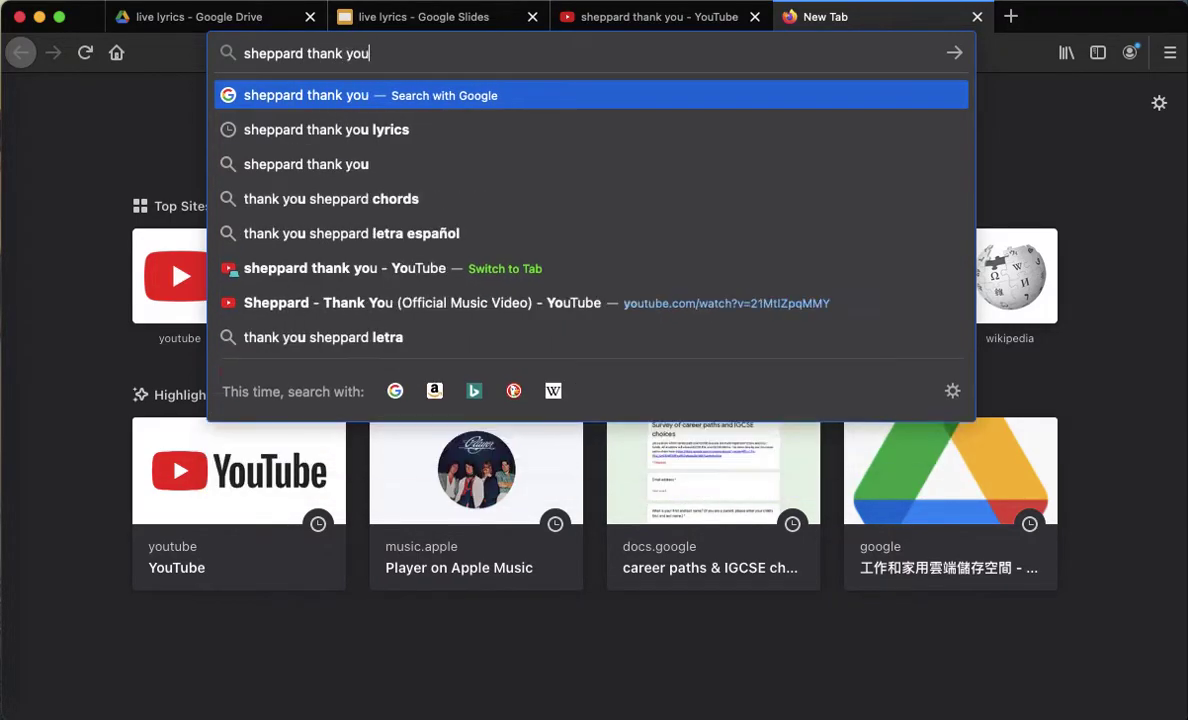
{"action": "type", "text": " lyrics"}
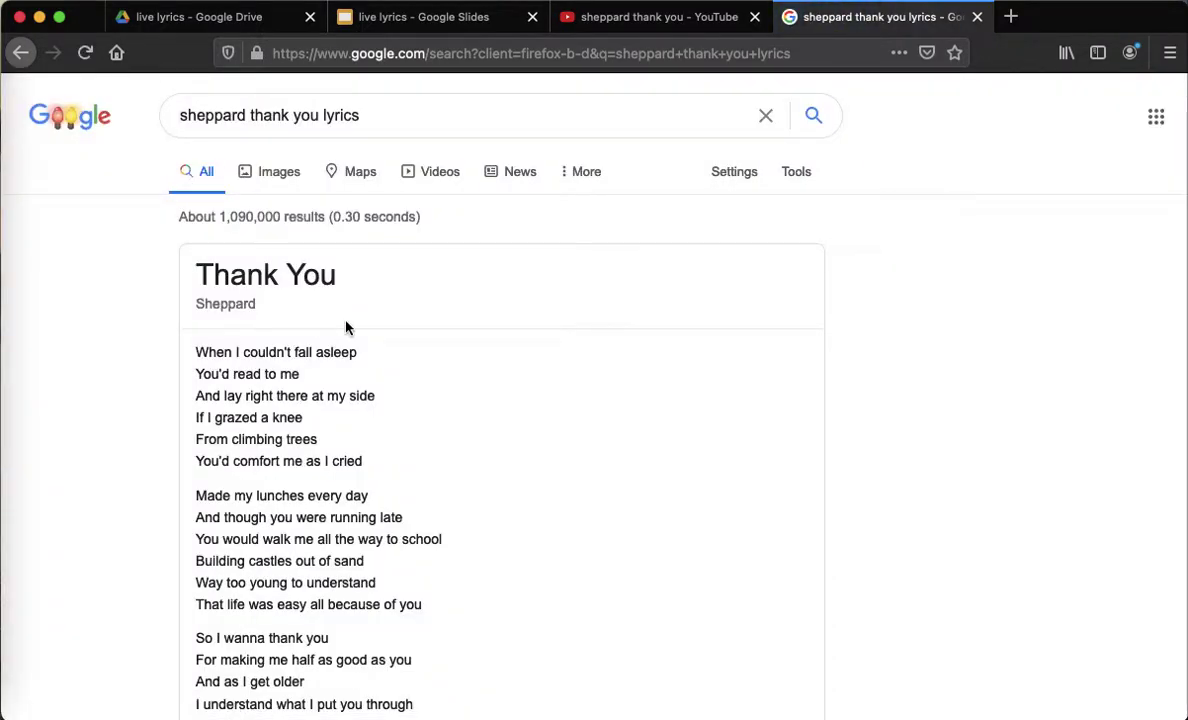
{"action": "scroll", "coordinate": [380, 515], "scroll_direction": "down", "scroll_amount": 2}
{"action": "scroll", "coordinate": [380, 520], "scroll_direction": "down", "scroll_amount": 8}
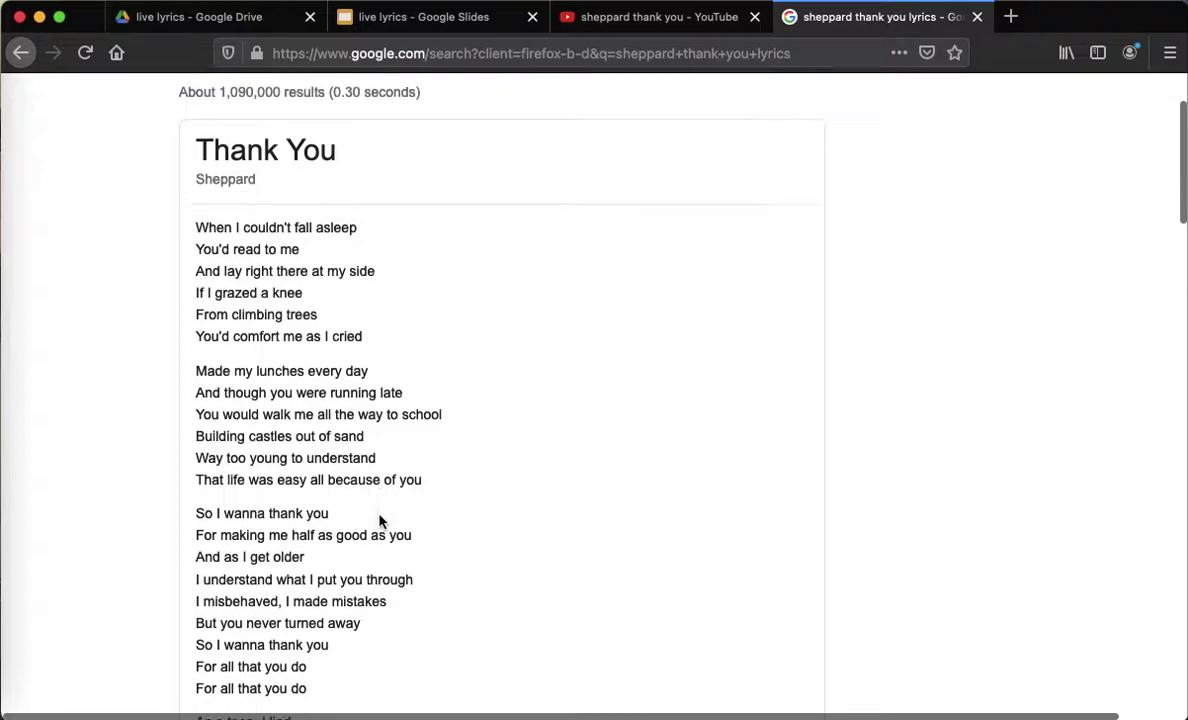
{"action": "scroll", "coordinate": [379, 520], "scroll_direction": "down", "scroll_amount": 1}
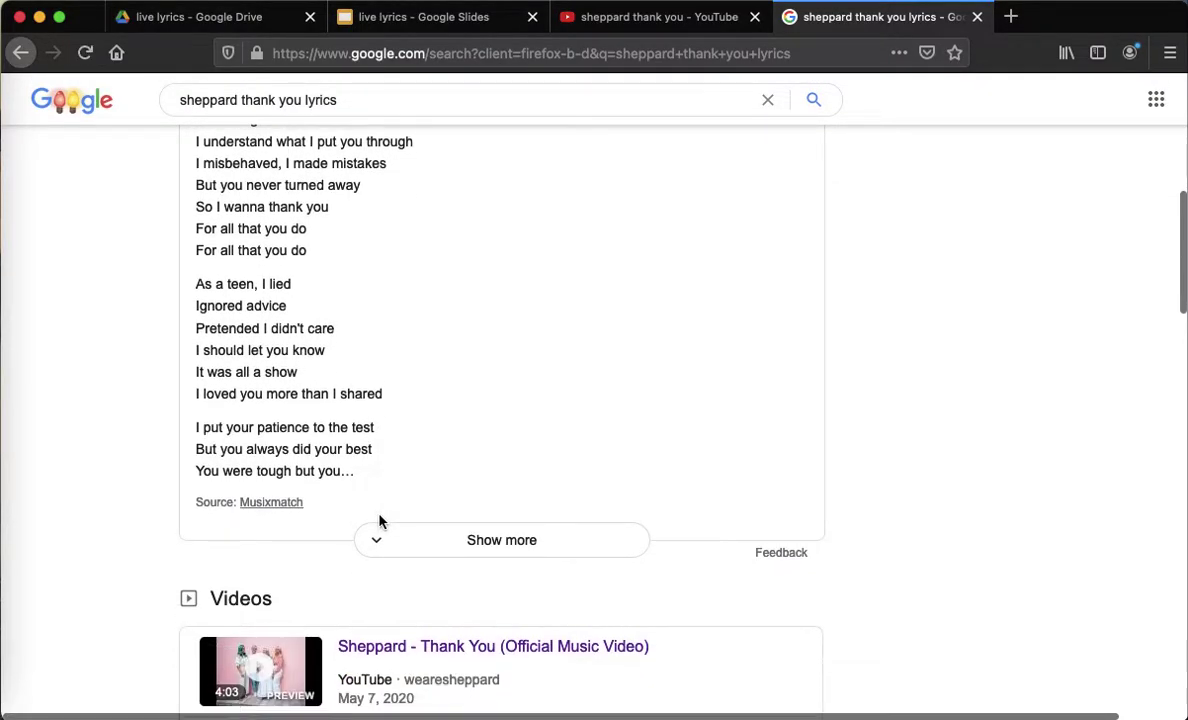
Step: Expand the full Thank You lyrics, read through them, and return to the presentation
{"action": "left_click", "coordinate": [451, 550]}
{"action": "scroll", "coordinate": [502, 518], "scroll_direction": "down", "scroll_amount": 12}
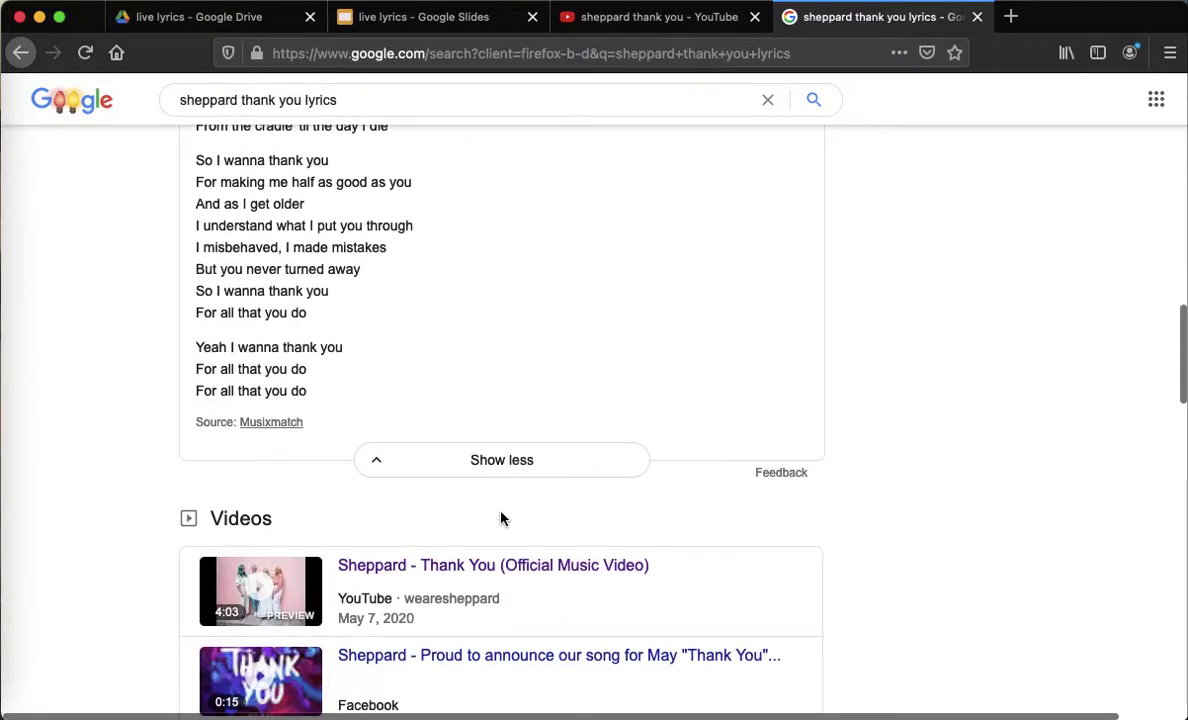
{"action": "scroll", "coordinate": [312, 420], "scroll_direction": "up", "scroll_amount": 15}
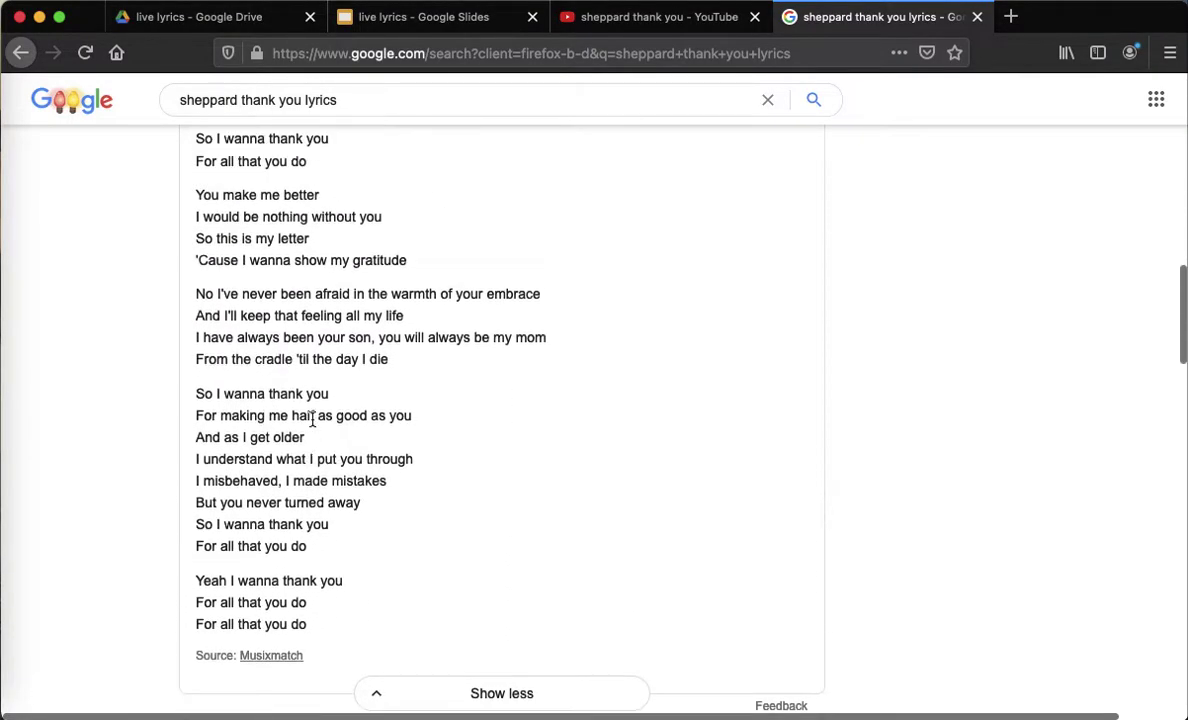
{"action": "scroll", "coordinate": [312, 420], "scroll_direction": "up", "scroll_amount": 1}
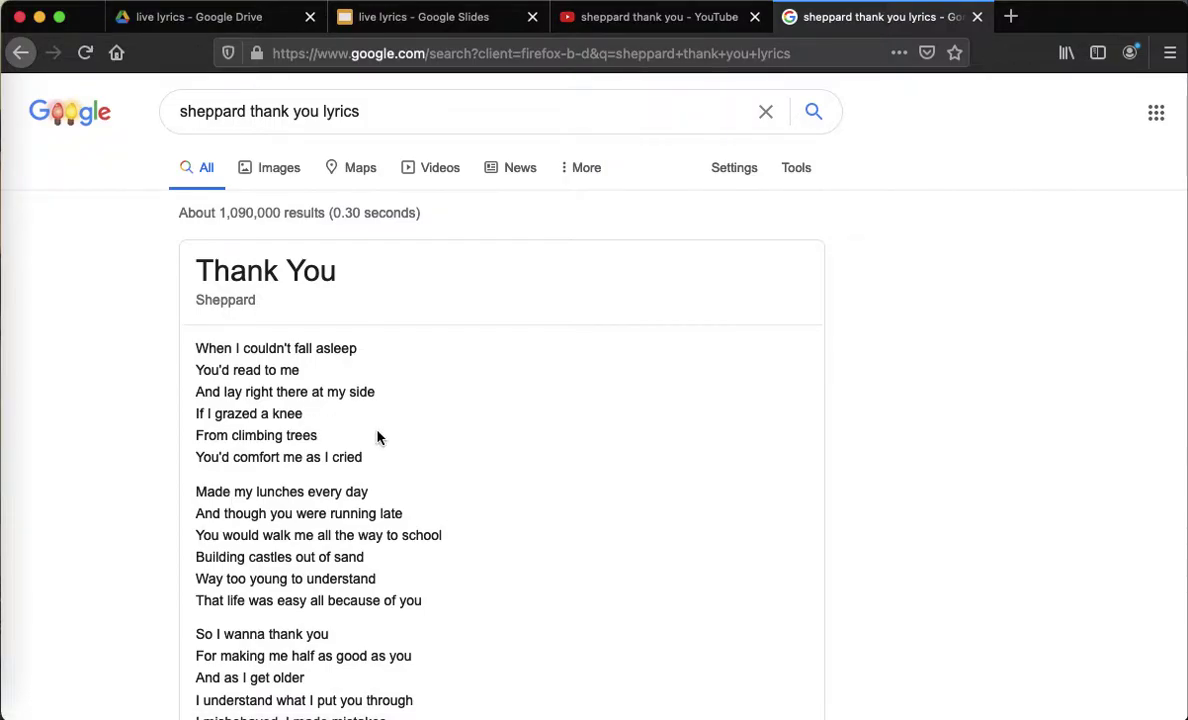
{"action": "scroll", "coordinate": [377, 437], "scroll_direction": "down", "scroll_amount": 15}
{"action": "scroll", "coordinate": [377, 437], "scroll_direction": "down", "scroll_amount": 12}
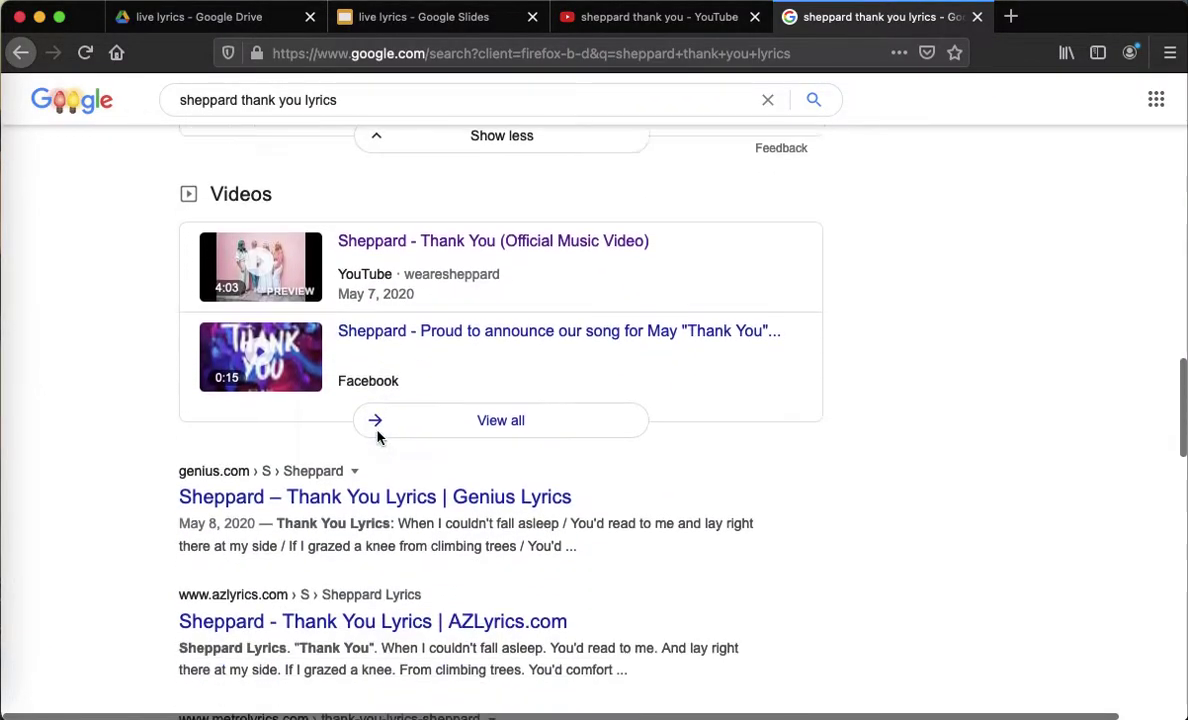
{"action": "scroll", "coordinate": [377, 437], "scroll_direction": "up", "scroll_amount": 5}
{"action": "scroll", "coordinate": [377, 437], "scroll_direction": "up", "scroll_amount": 15}
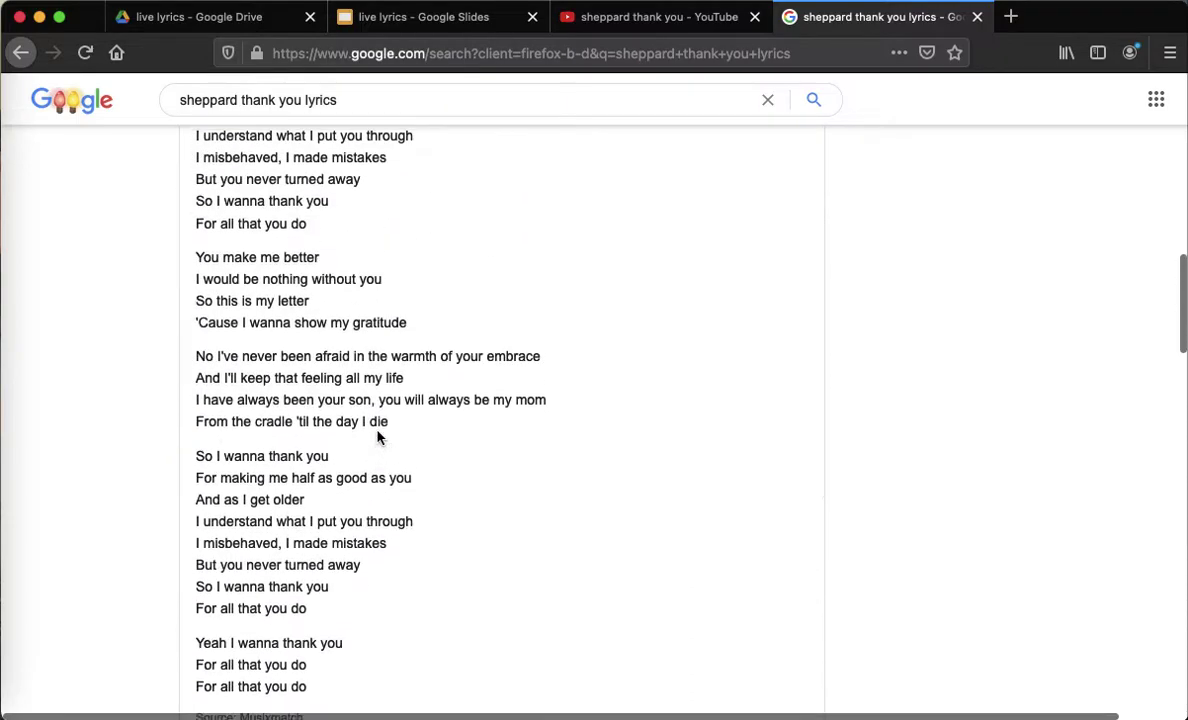
{"action": "scroll", "coordinate": [377, 437], "scroll_direction": "up", "scroll_amount": 3}
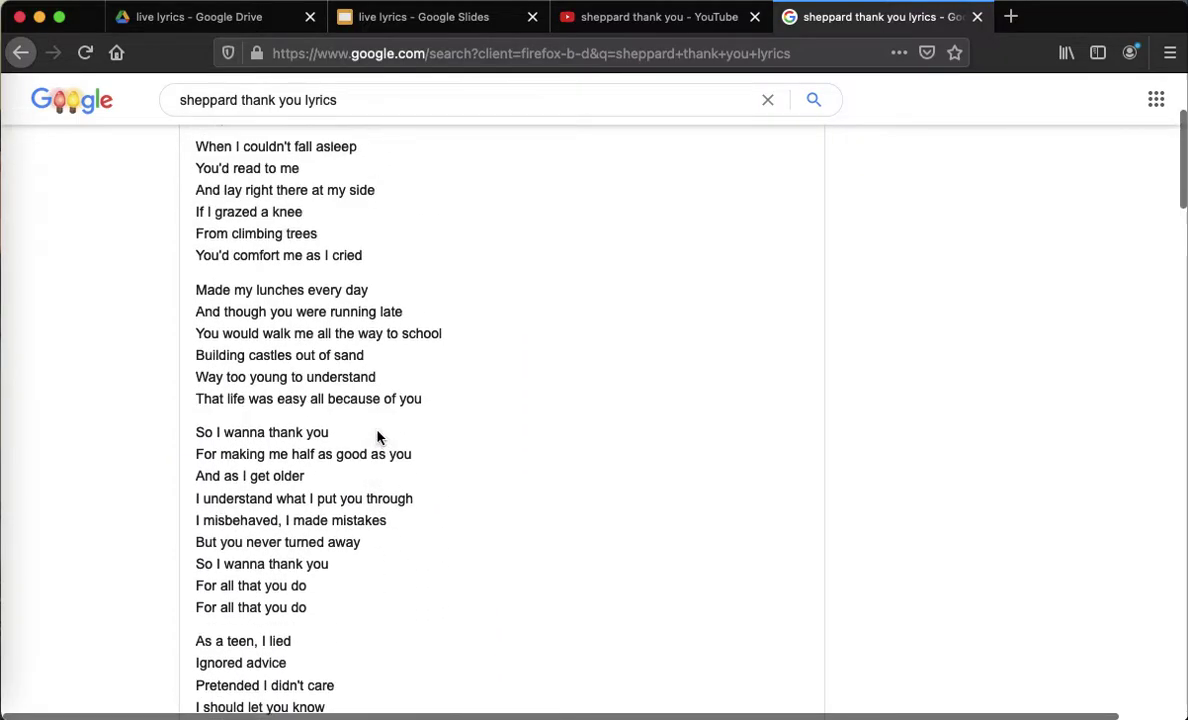
{"action": "scroll", "coordinate": [313, 300], "scroll_direction": "up", "scroll_amount": 1}
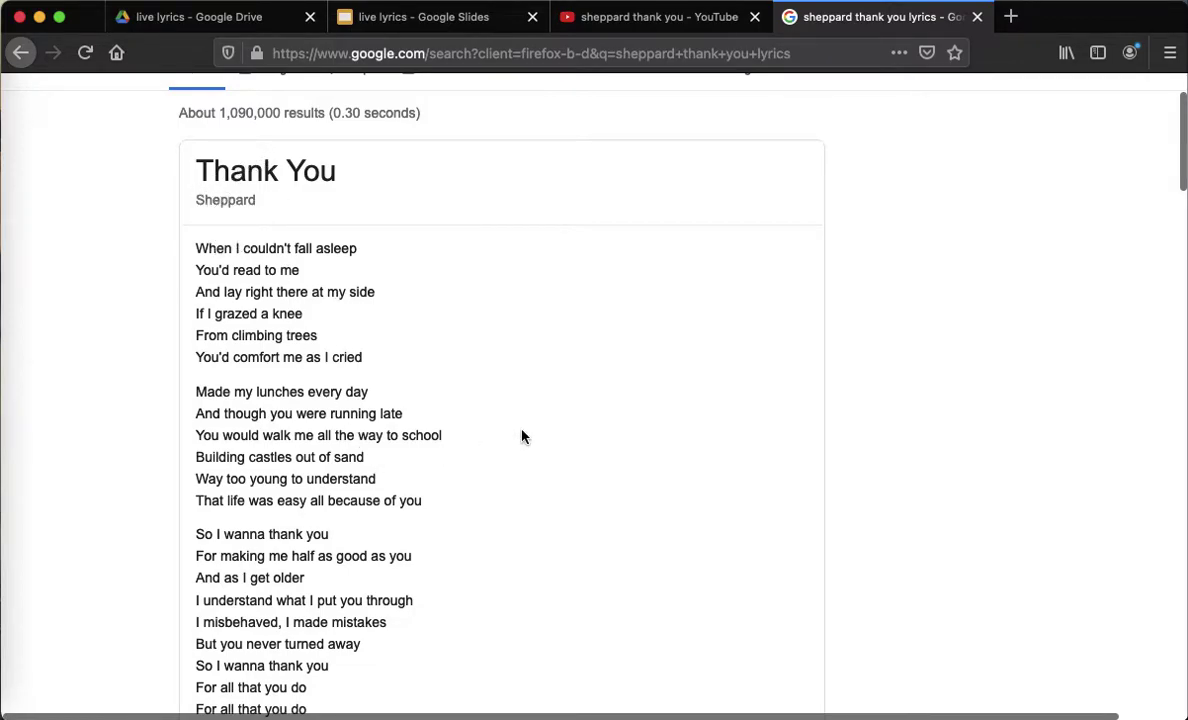
{"action": "left_click", "coordinate": [458, 27]}
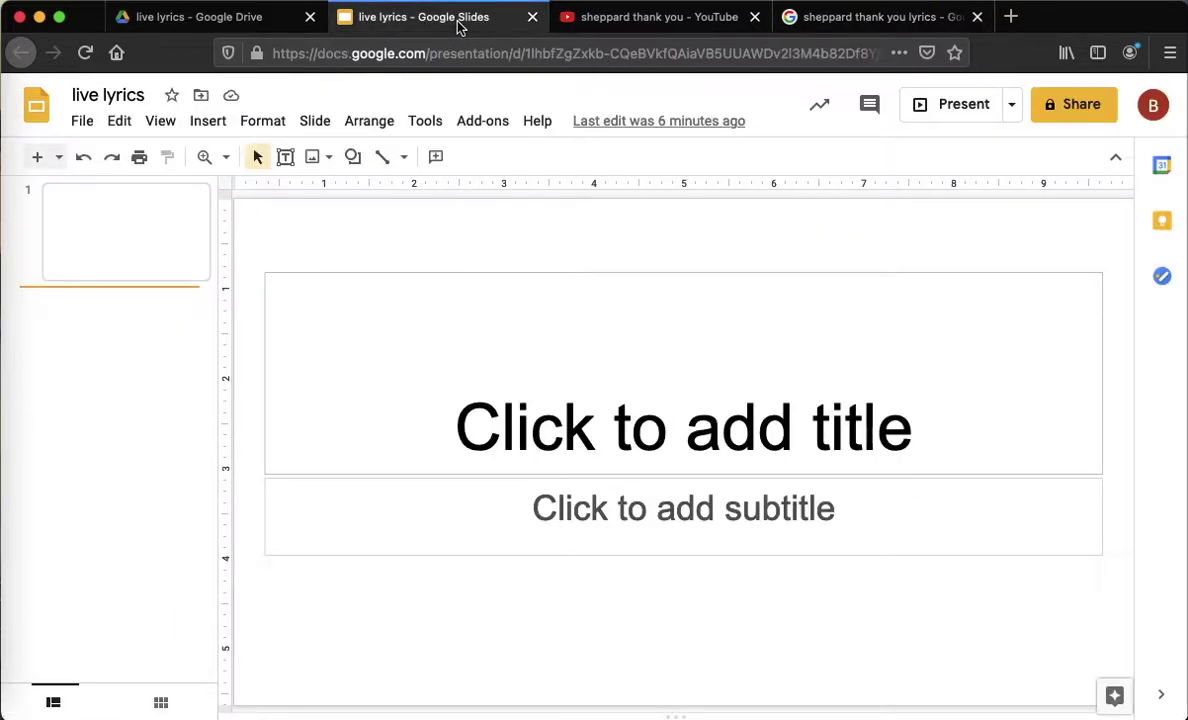
Step: Type 'Thank You' as slide 1's title, correcting the lowercase 'you'
{"action": "left_click", "coordinate": [576, 455]}
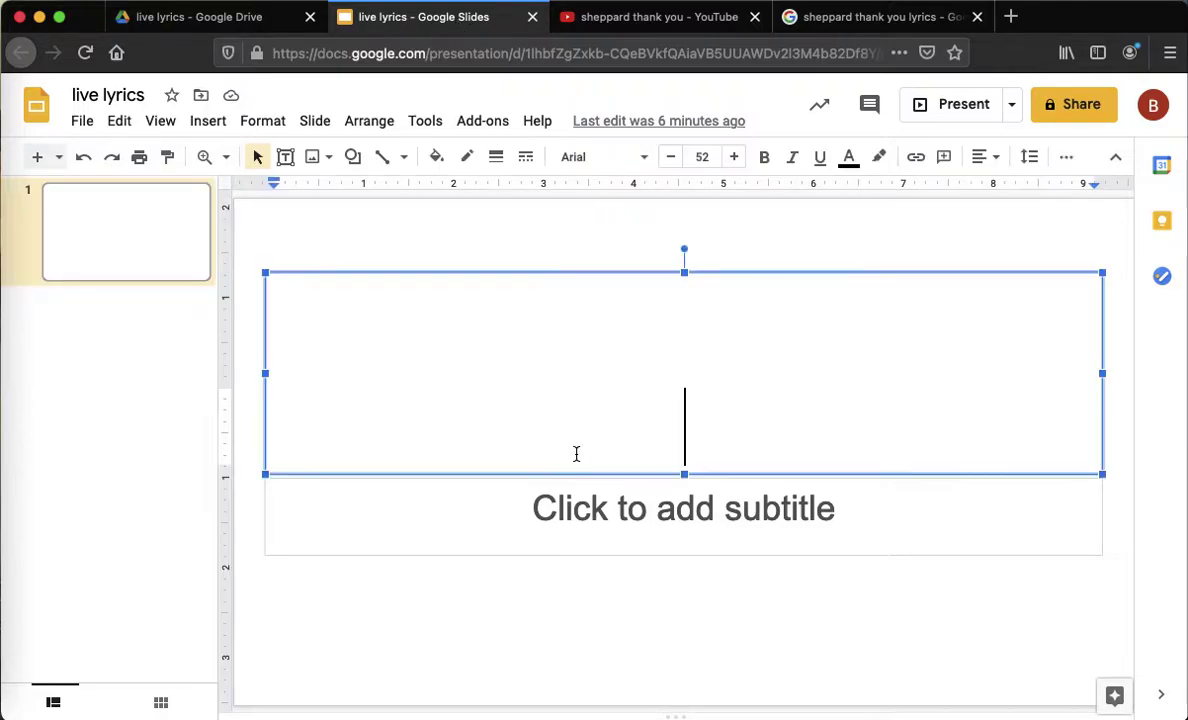
{"action": "type", "text": "Thank you"}
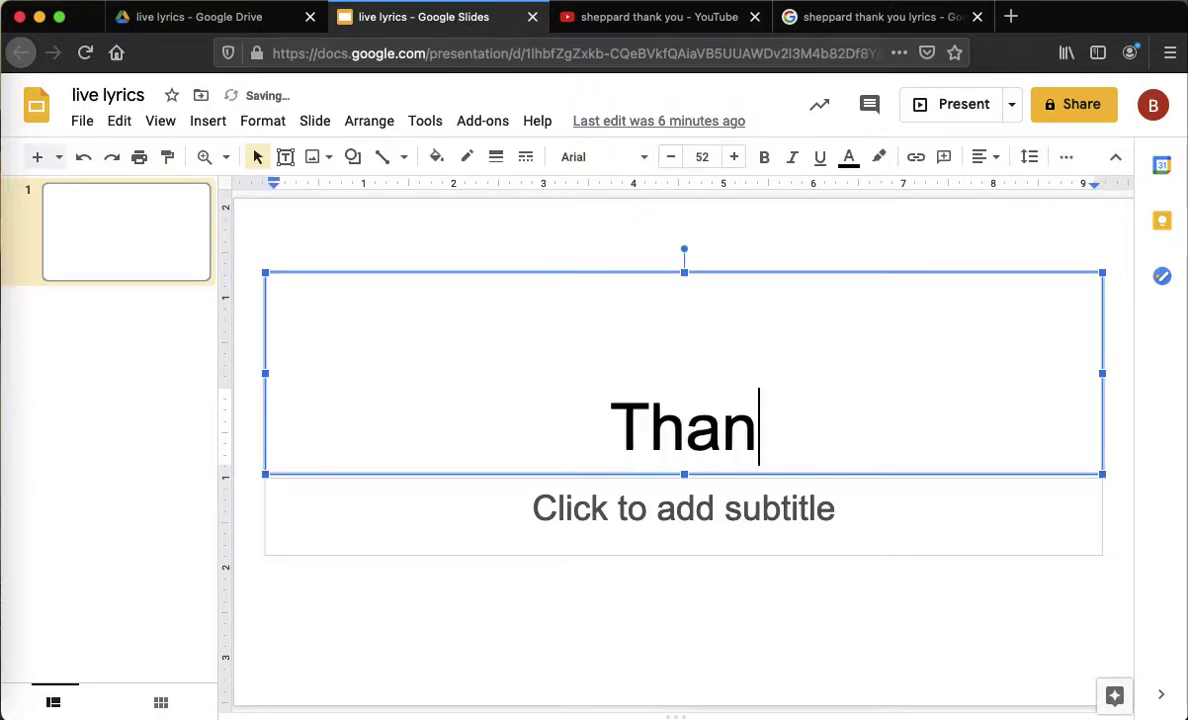
{"action": "key", "text": "BackSpace"}
{"action": "key", "text": "BackSpace"}
{"action": "key", "text": "BackSpace"}
{"action": "type", "text": "You"}
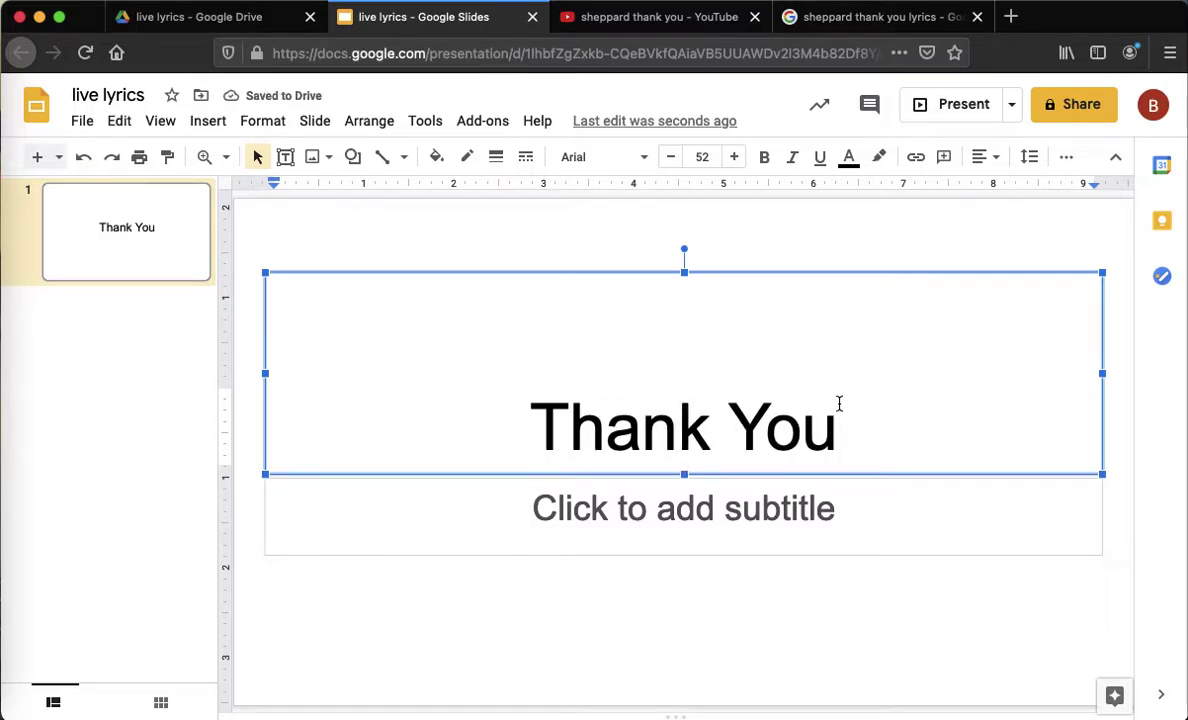
{"action": "left_click", "coordinate": [763, 495]}
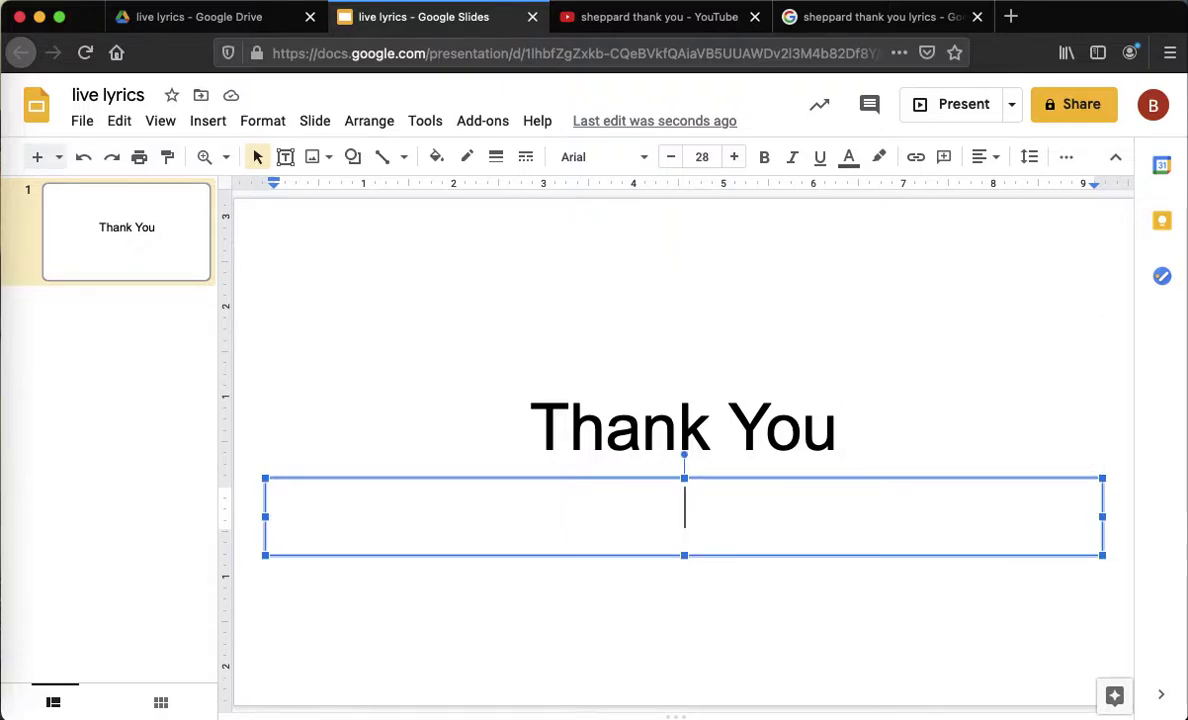
Step: Enter the subtitle 'by Sheppard' with a lowercase 'by' and make it black
{"action": "type", "text": "By"}
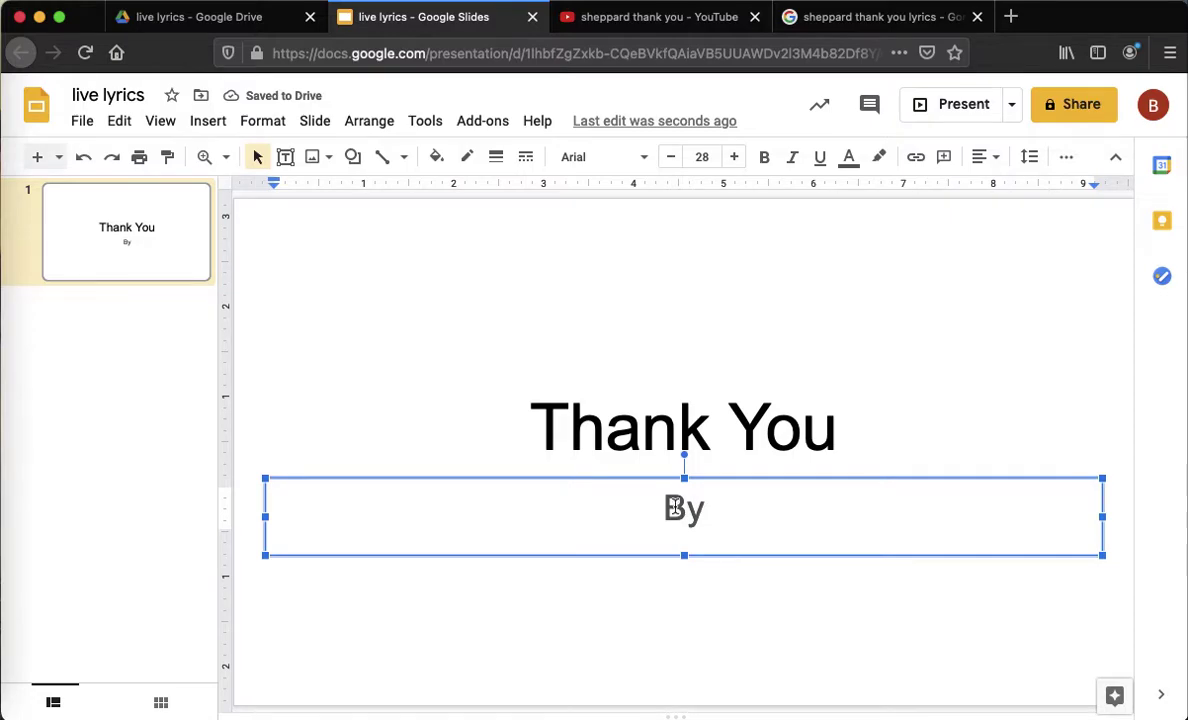
{"action": "left_click", "coordinate": [83, 157]}
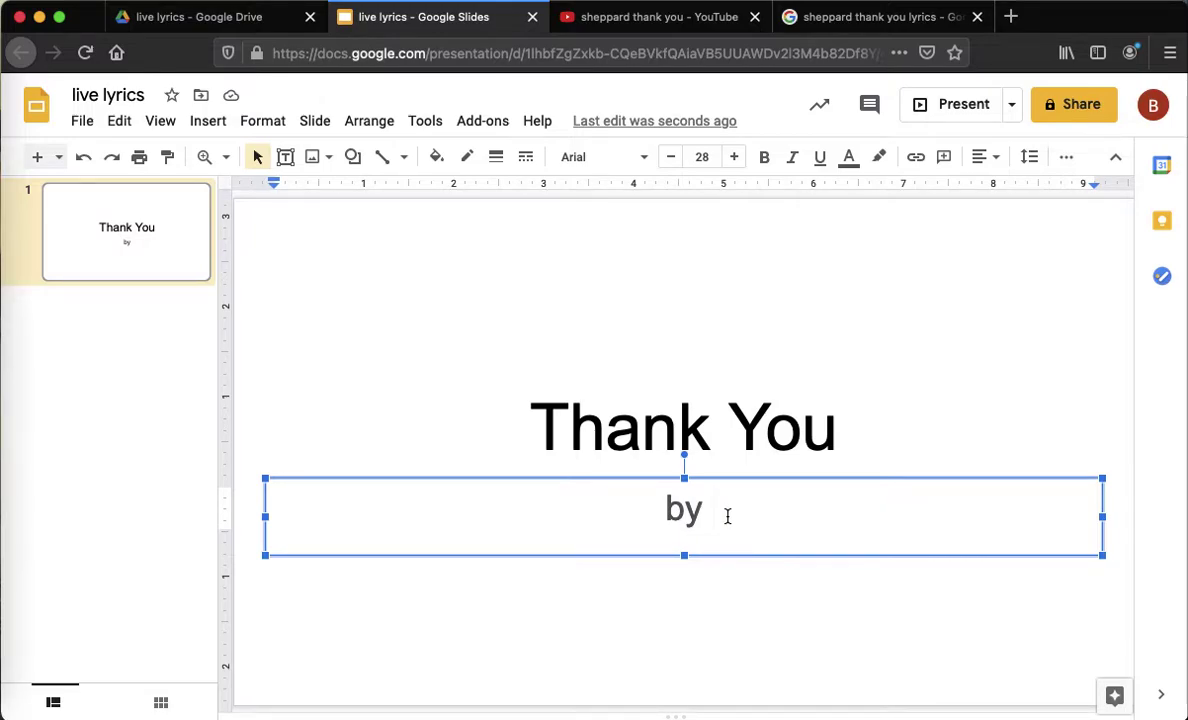
{"action": "type", "text": "Sheppard"}
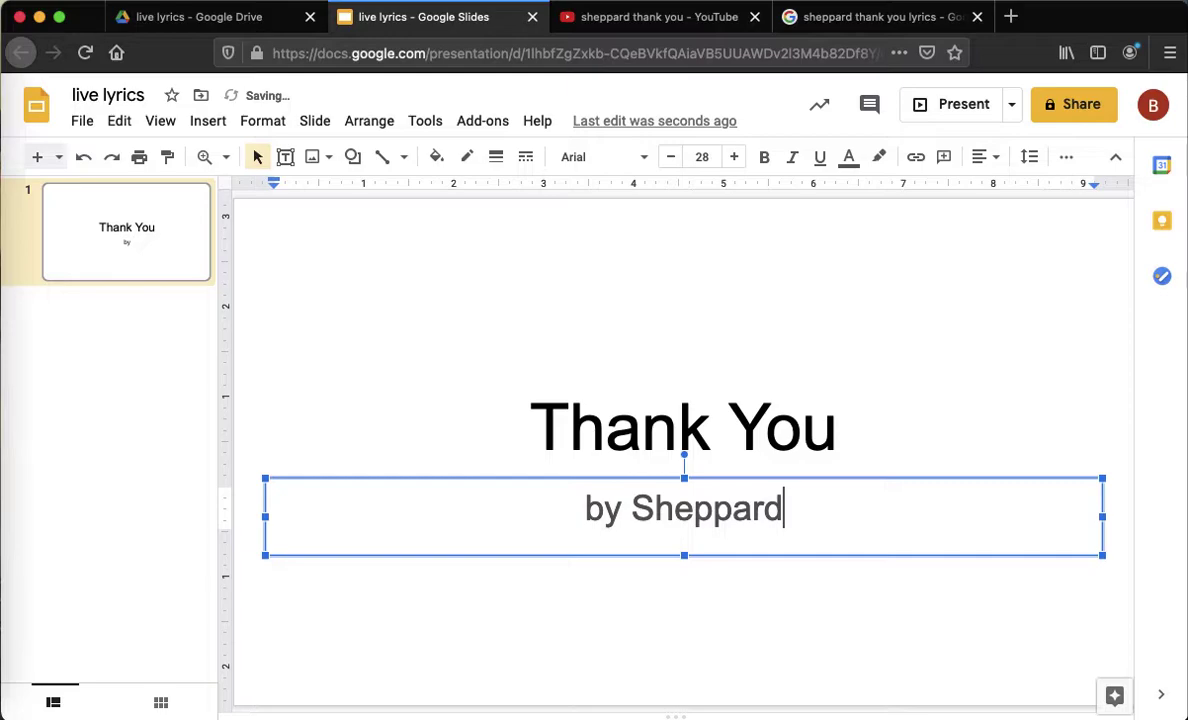
{"action": "left_click_drag", "start_coordinate": [578, 506], "coordinate": [803, 506]}
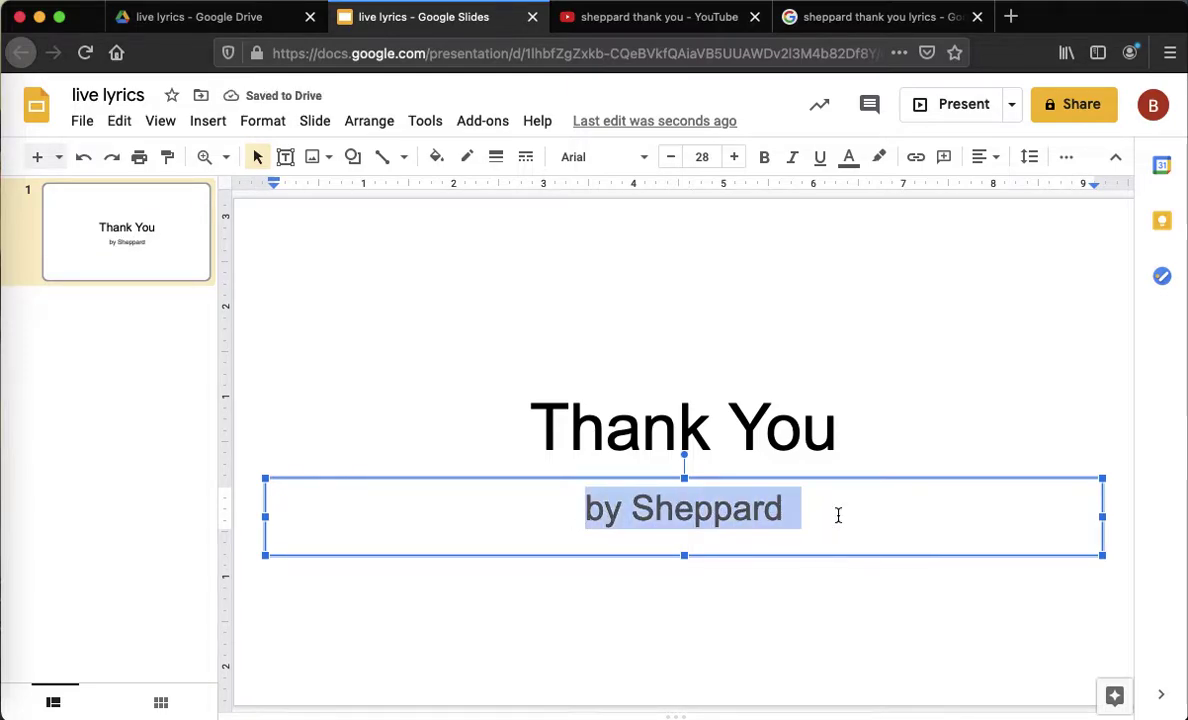
{"action": "left_click", "coordinate": [848, 158]}
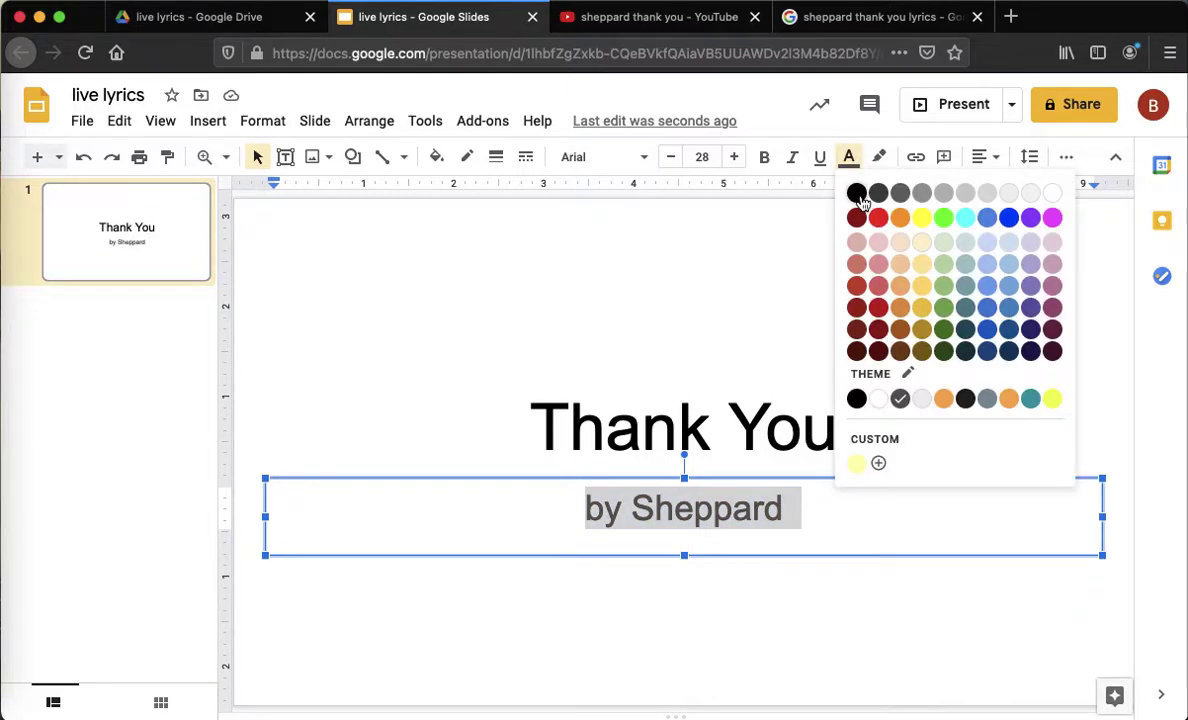
{"action": "left_click", "coordinate": [858, 195]}
{"action": "left_click", "coordinate": [826, 263]}
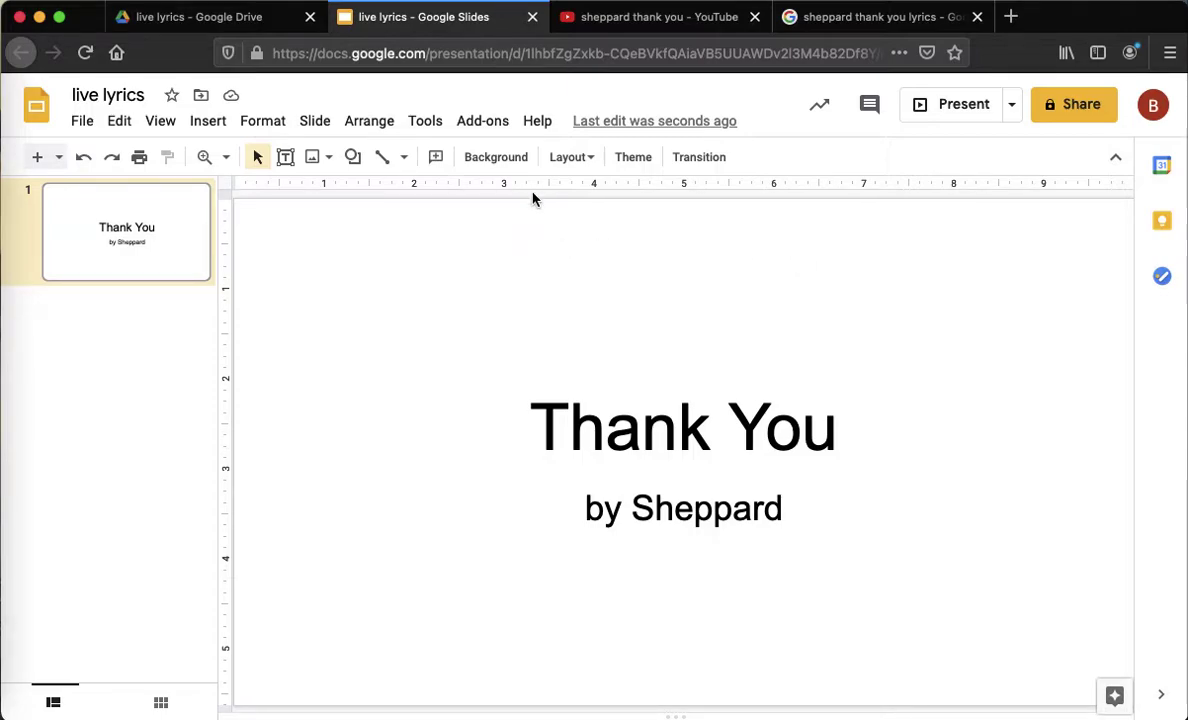
Step: Open and close the Background settings without changes, then start a new browser tab
{"action": "left_click", "coordinate": [511, 168]}
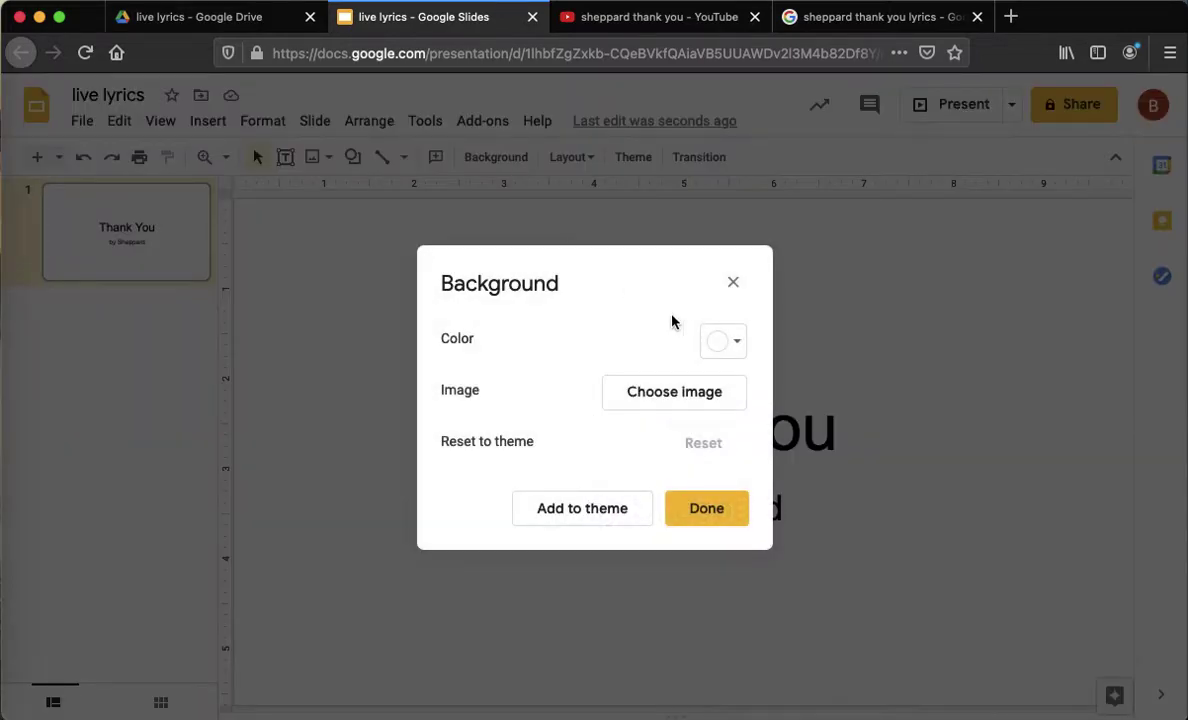
{"action": "left_click", "coordinate": [735, 283]}
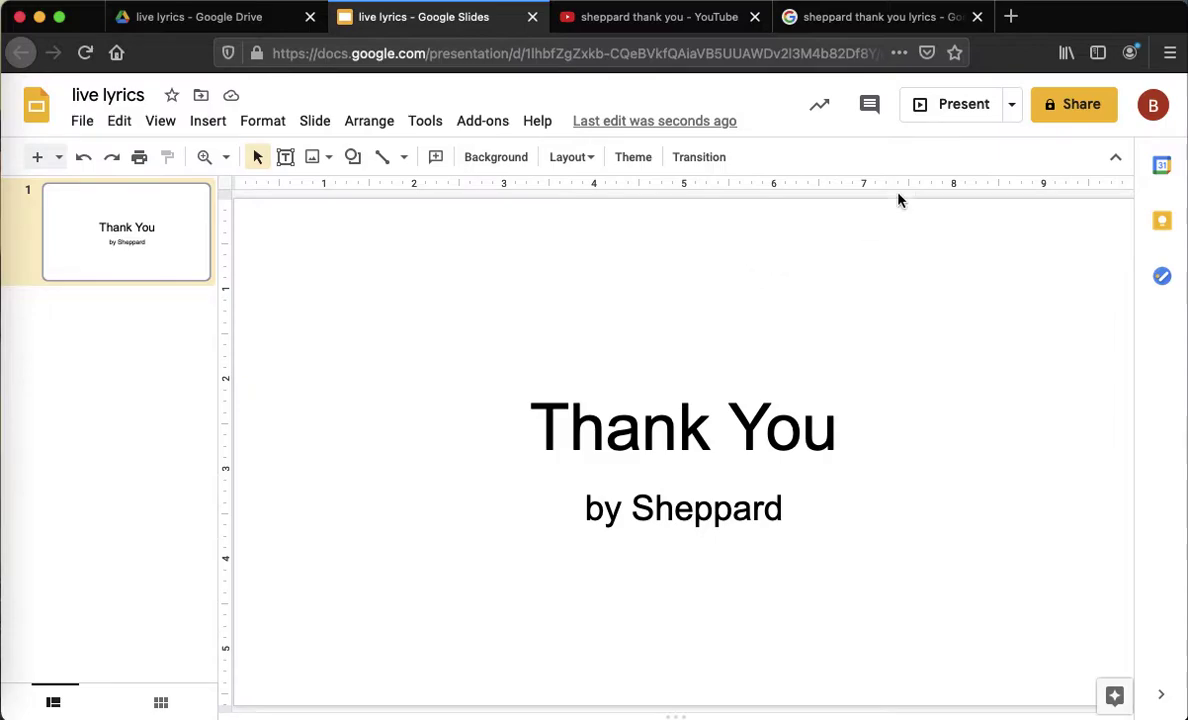
{"action": "left_click", "coordinate": [1010, 16]}
Step: Browse Google image results for 'free backgrounds', then return to the lyrics and presentation tabs
{"action": "type", "text": "free"}
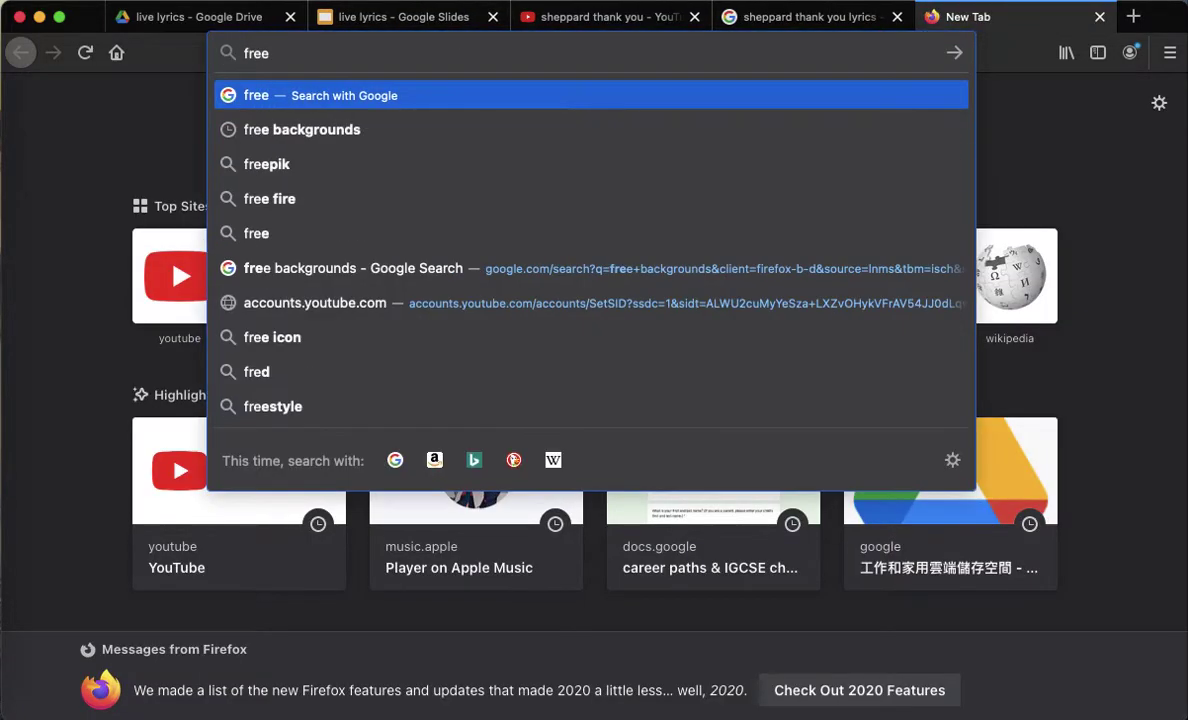
{"action": "type", "text": " backgrounds"}
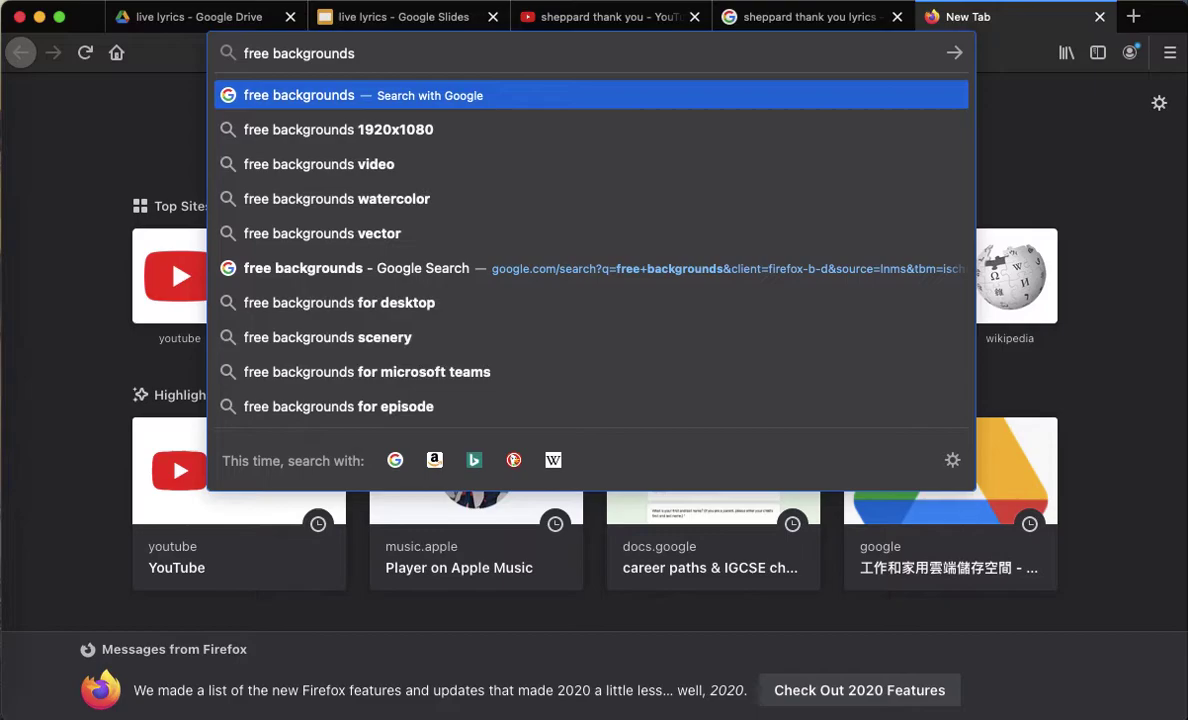
{"action": "key", "text": "Return"}
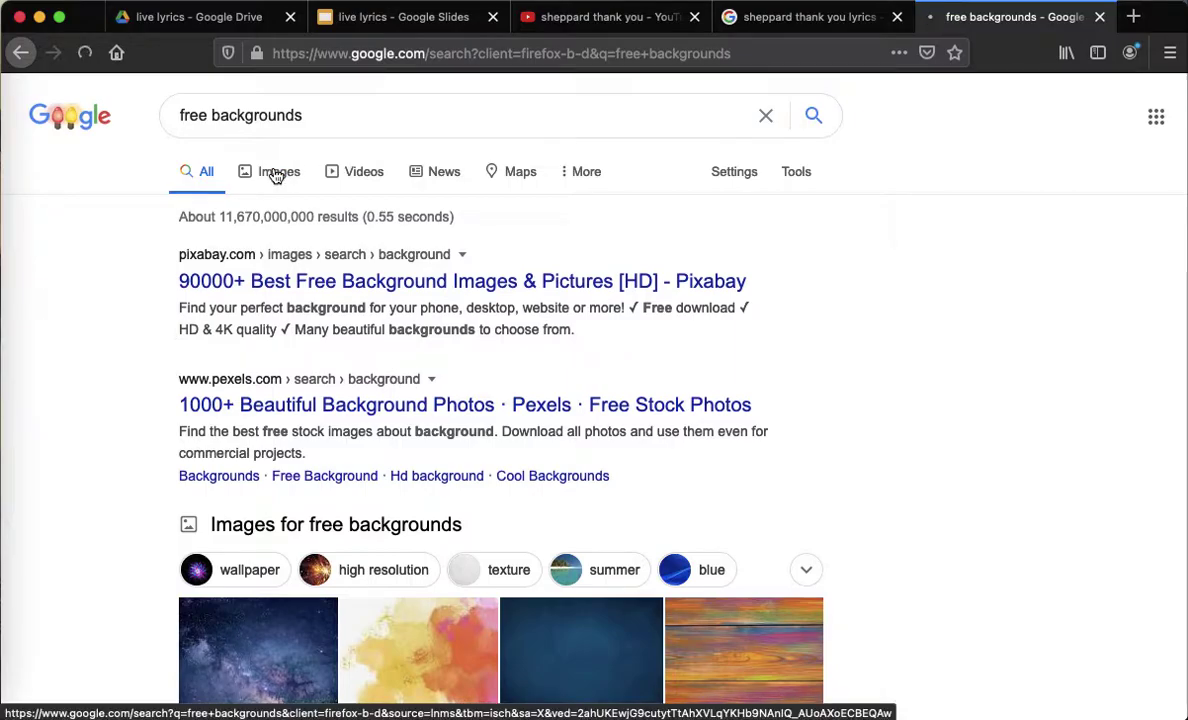
{"action": "left_click", "coordinate": [276, 176]}
{"action": "scroll", "coordinate": [528, 420], "scroll_direction": "down", "scroll_amount": 3}
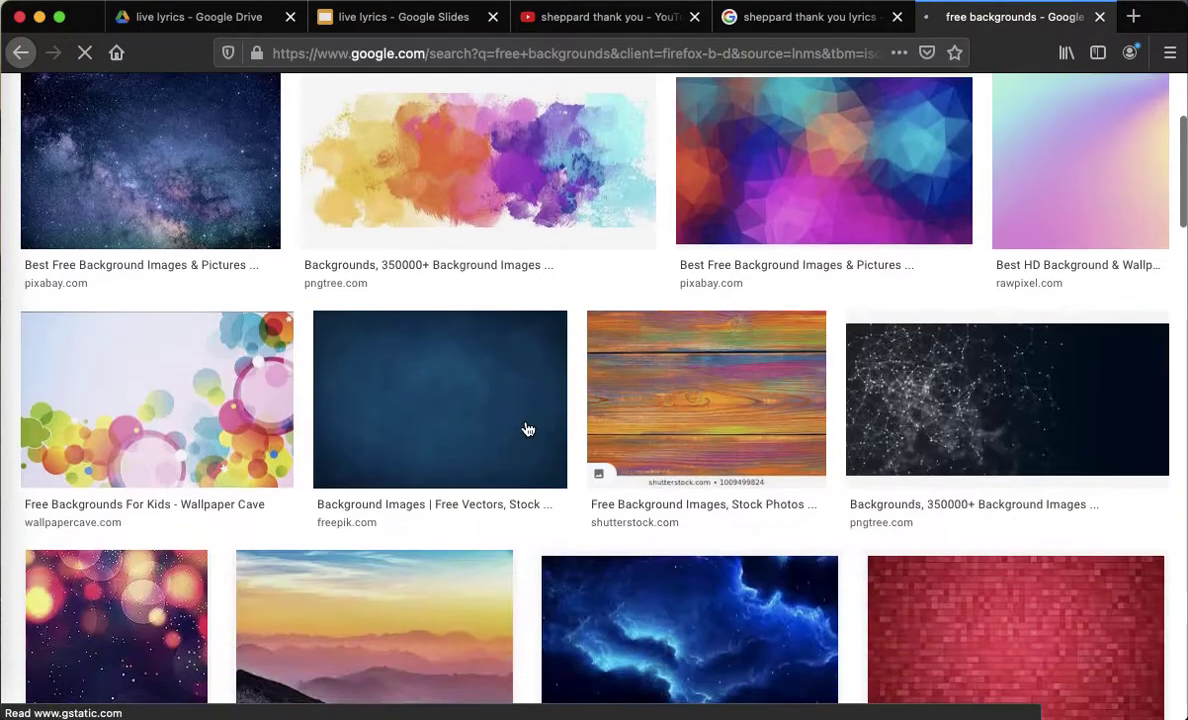
{"action": "scroll", "coordinate": [528, 429], "scroll_direction": "down", "scroll_amount": 10}
{"action": "scroll", "coordinate": [528, 429], "scroll_direction": "up", "scroll_amount": 10}
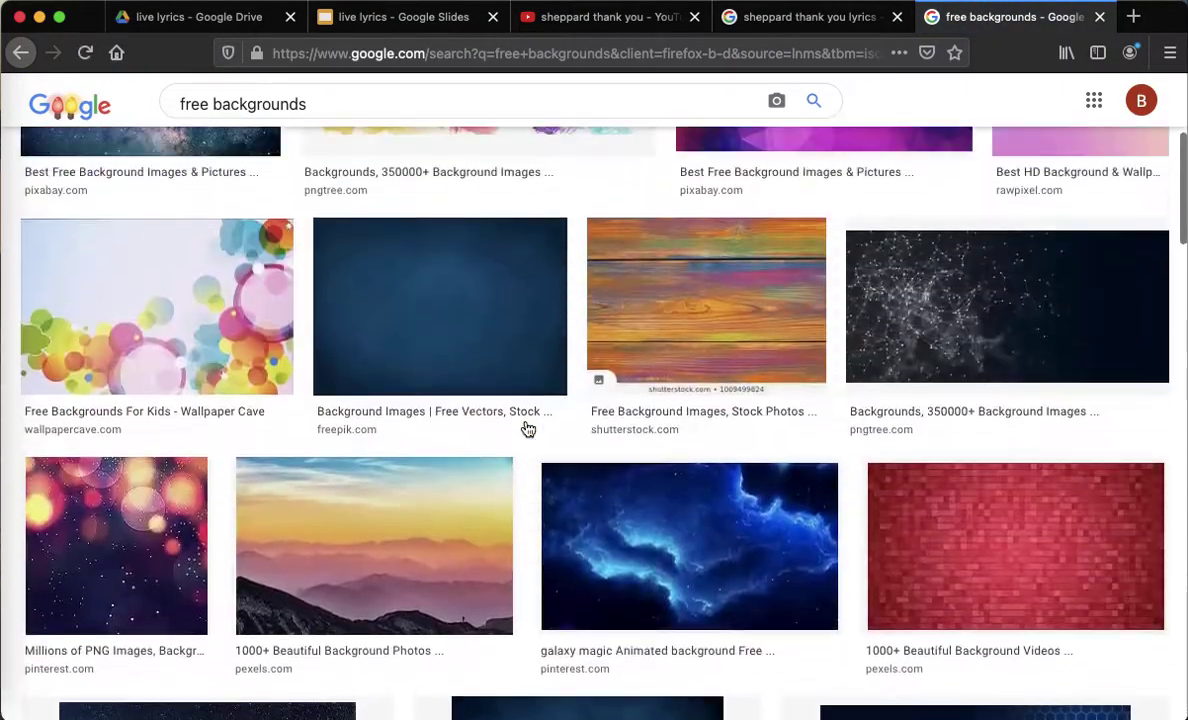
{"action": "scroll", "coordinate": [529, 420], "scroll_direction": "up", "scroll_amount": 5}
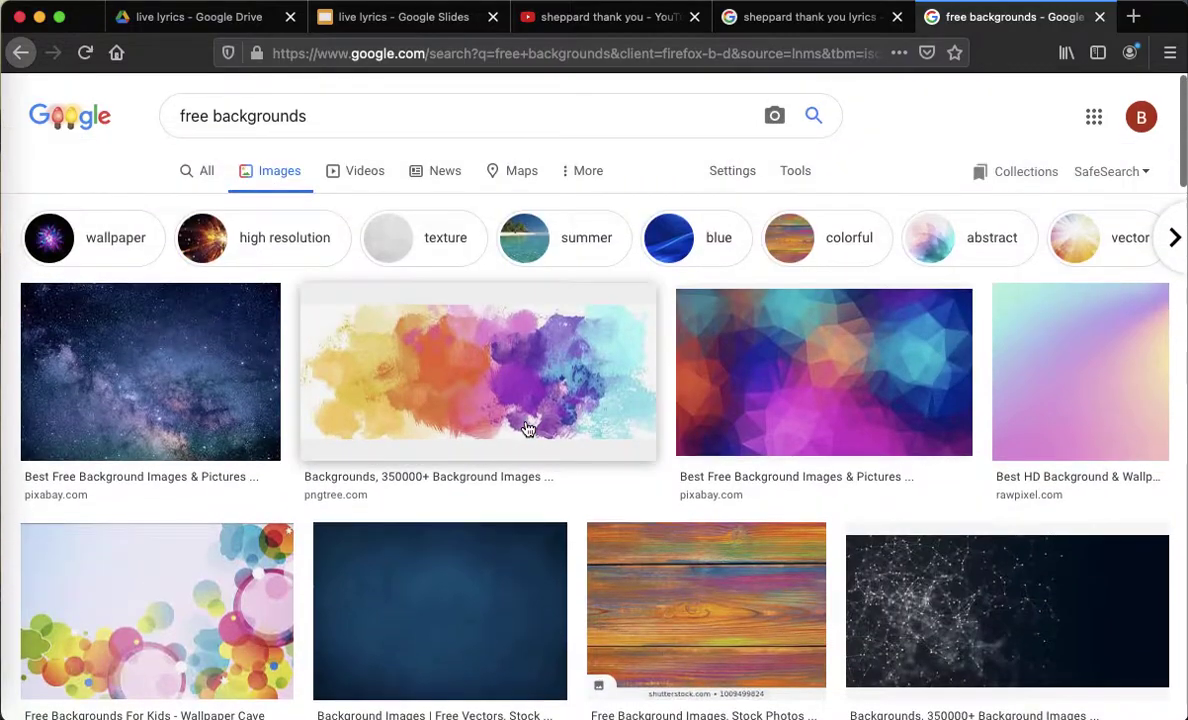
{"action": "left_click", "coordinate": [811, 32]}
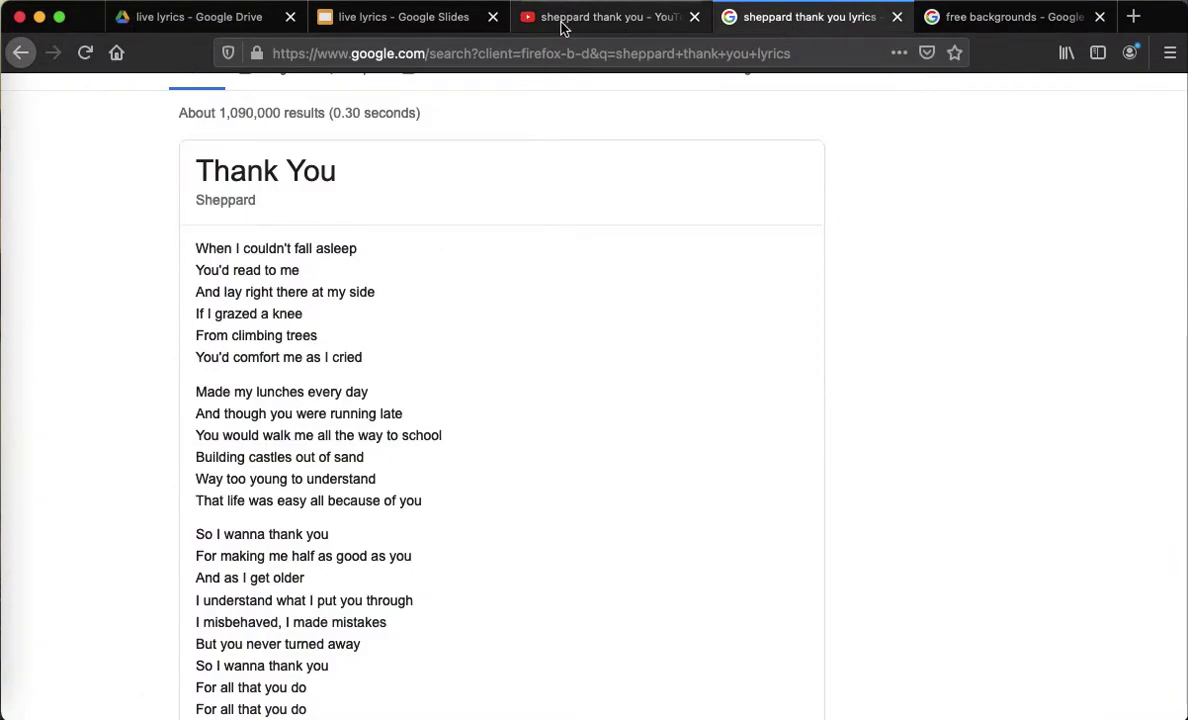
{"action": "left_click", "coordinate": [456, 22]}
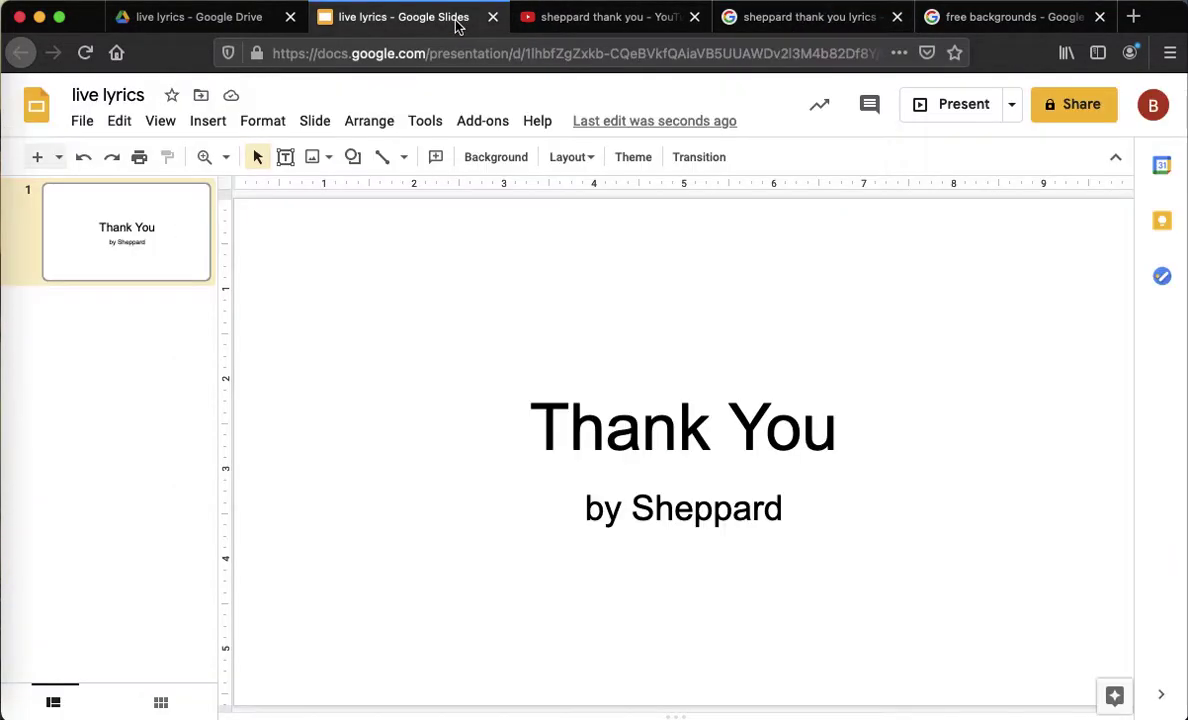
Step: Set the pastel gradient image from Drive's digital literacy 7/8 > live lyrics folder as the theme background
{"action": "left_click", "coordinate": [500, 158]}
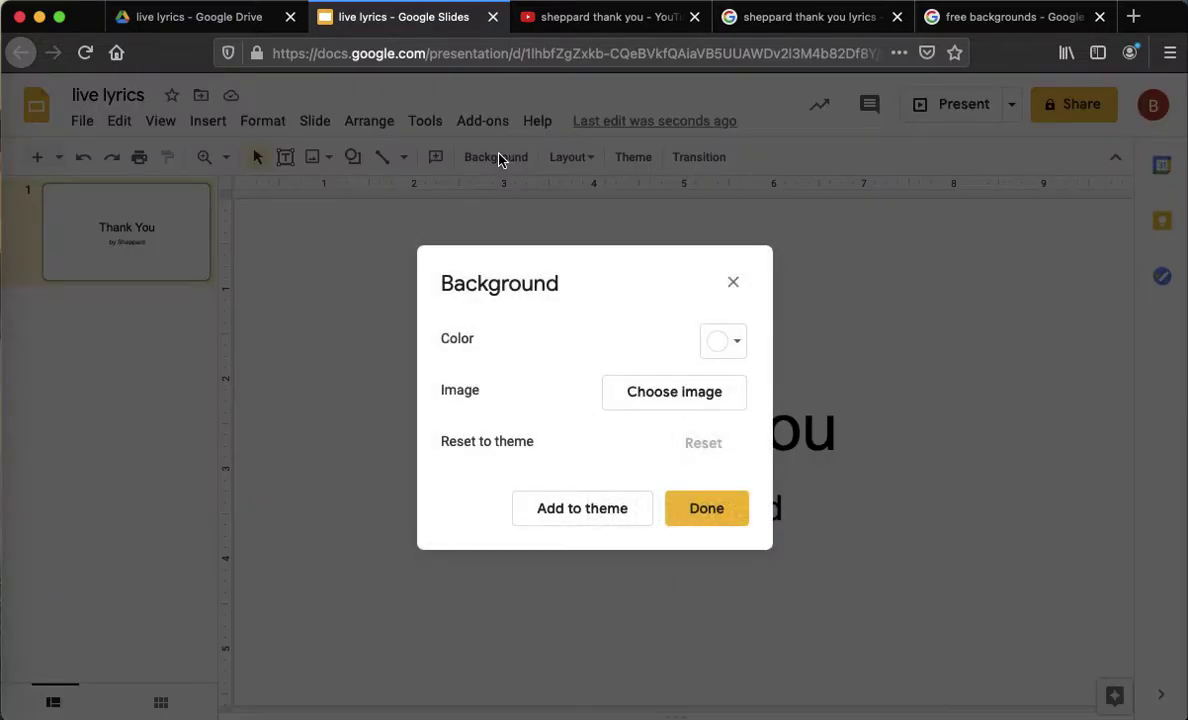
{"action": "left_click", "coordinate": [712, 390]}
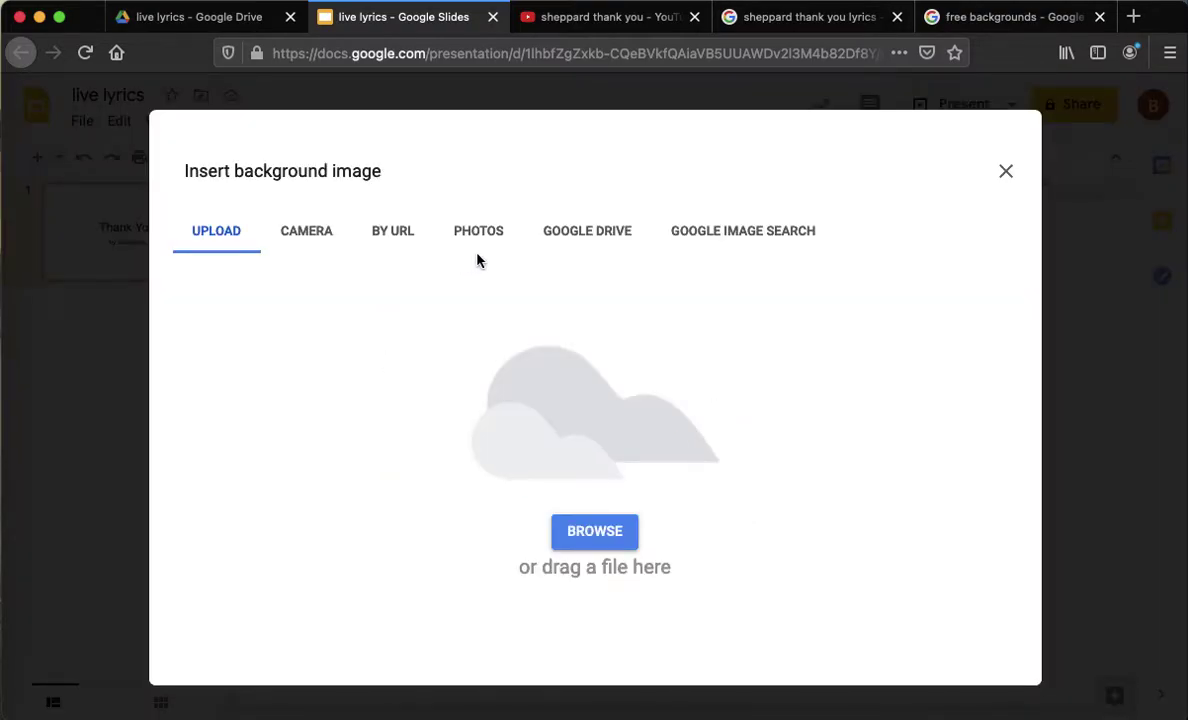
{"action": "left_click", "coordinate": [574, 240]}
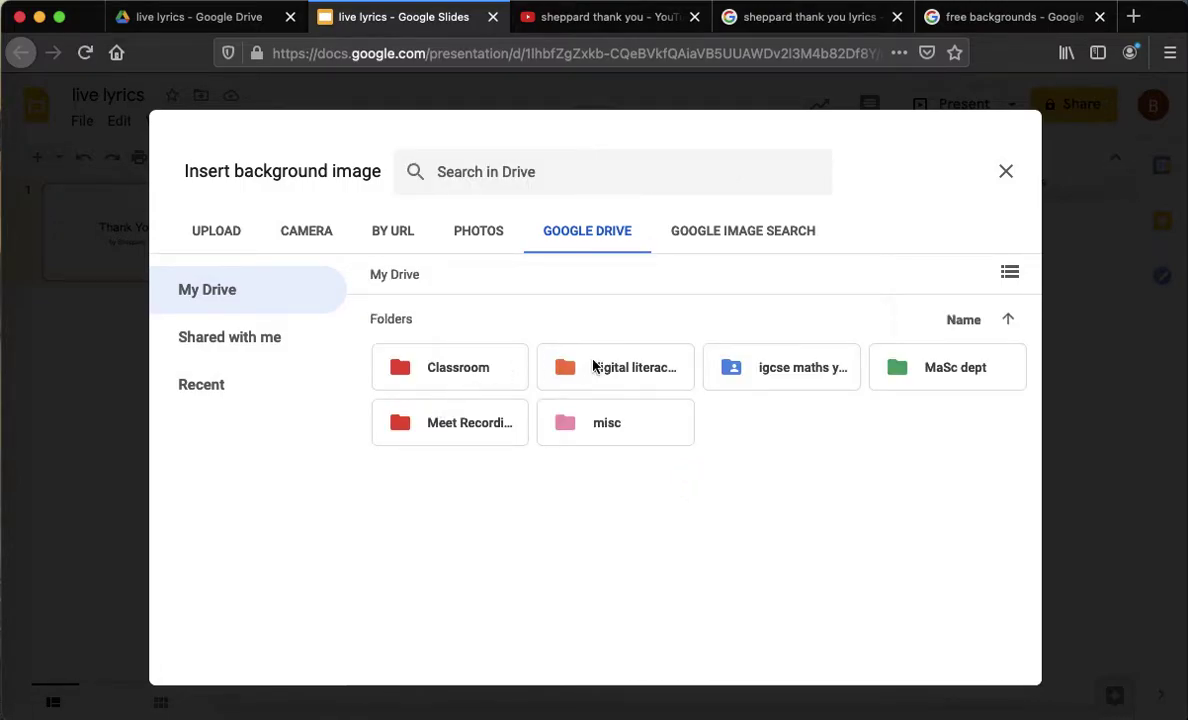
{"action": "double_click", "coordinate": [631, 369]}
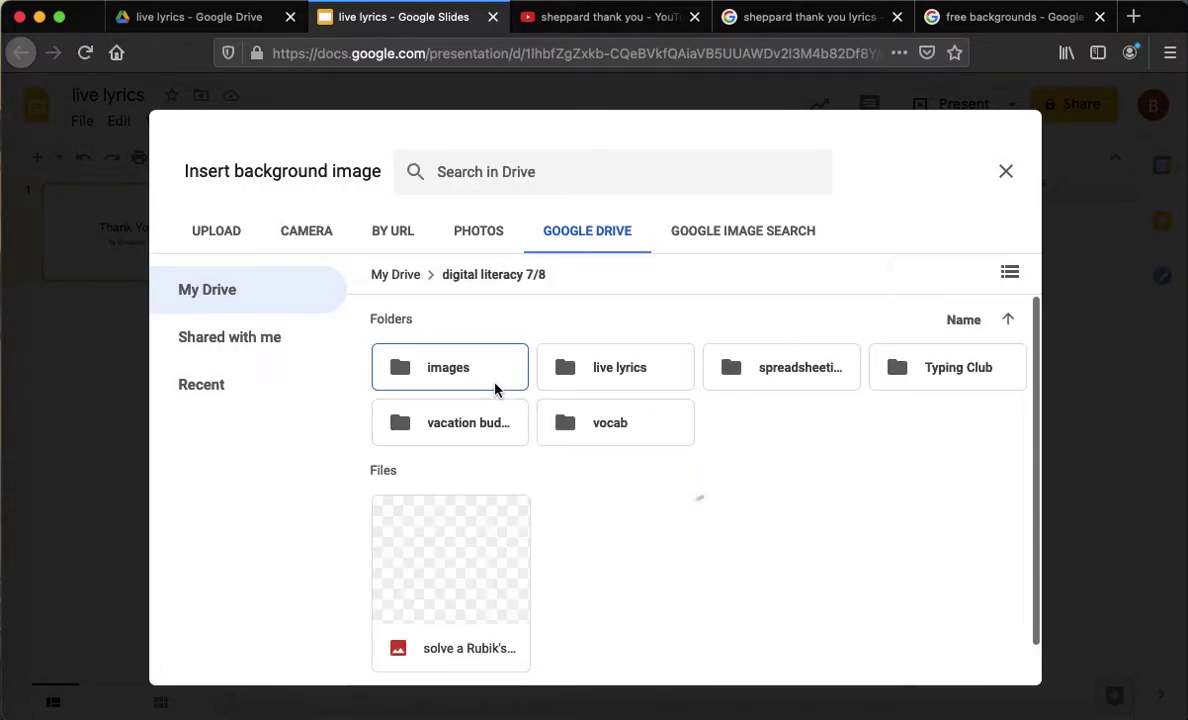
{"action": "double_click", "coordinate": [662, 367]}
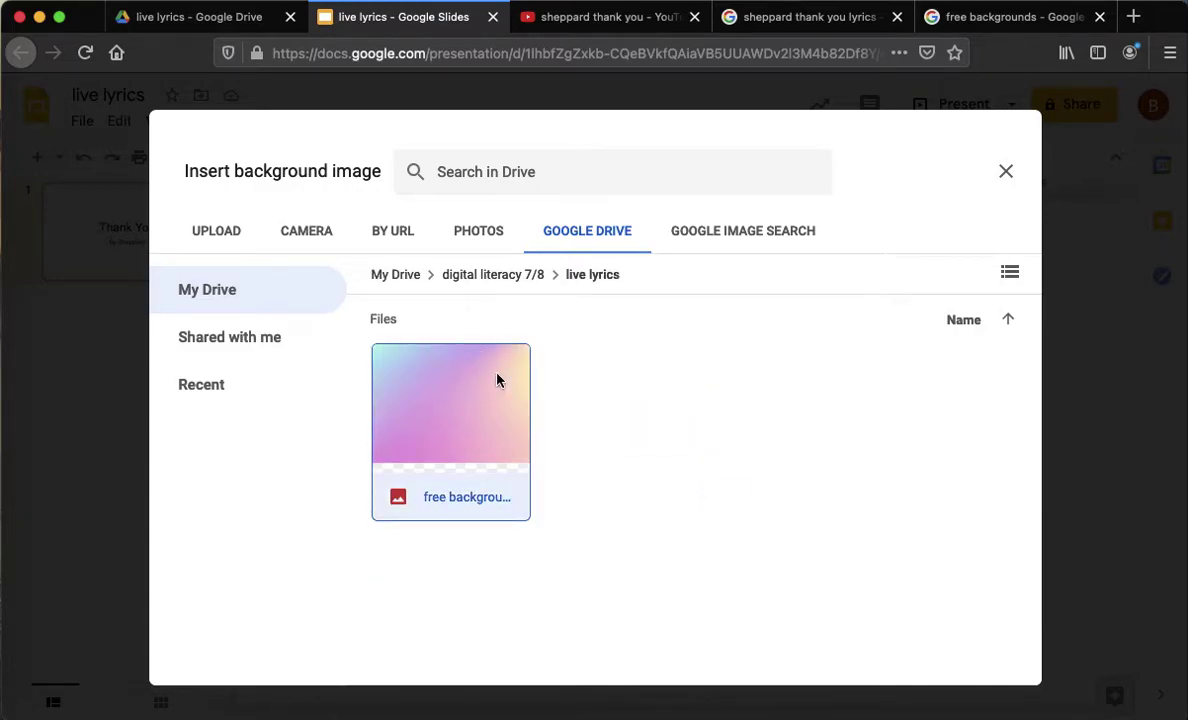
{"action": "left_click", "coordinate": [498, 380]}
{"action": "left_click", "coordinate": [994, 660]}
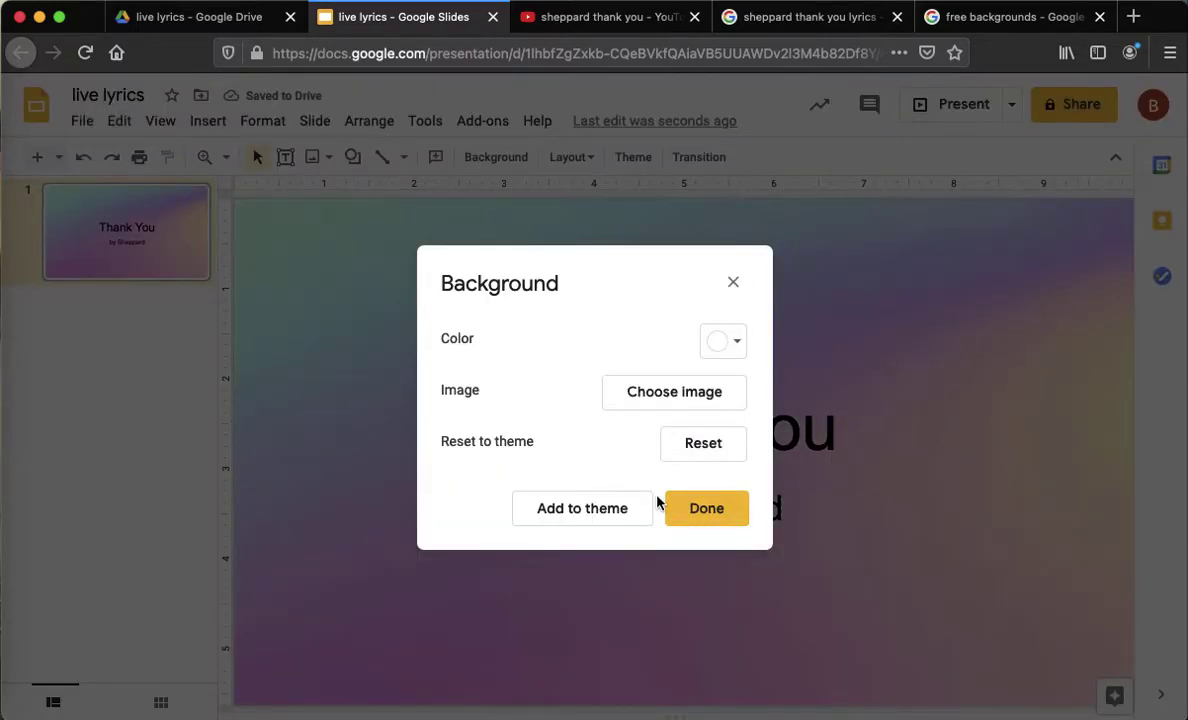
{"action": "left_click", "coordinate": [612, 512]}
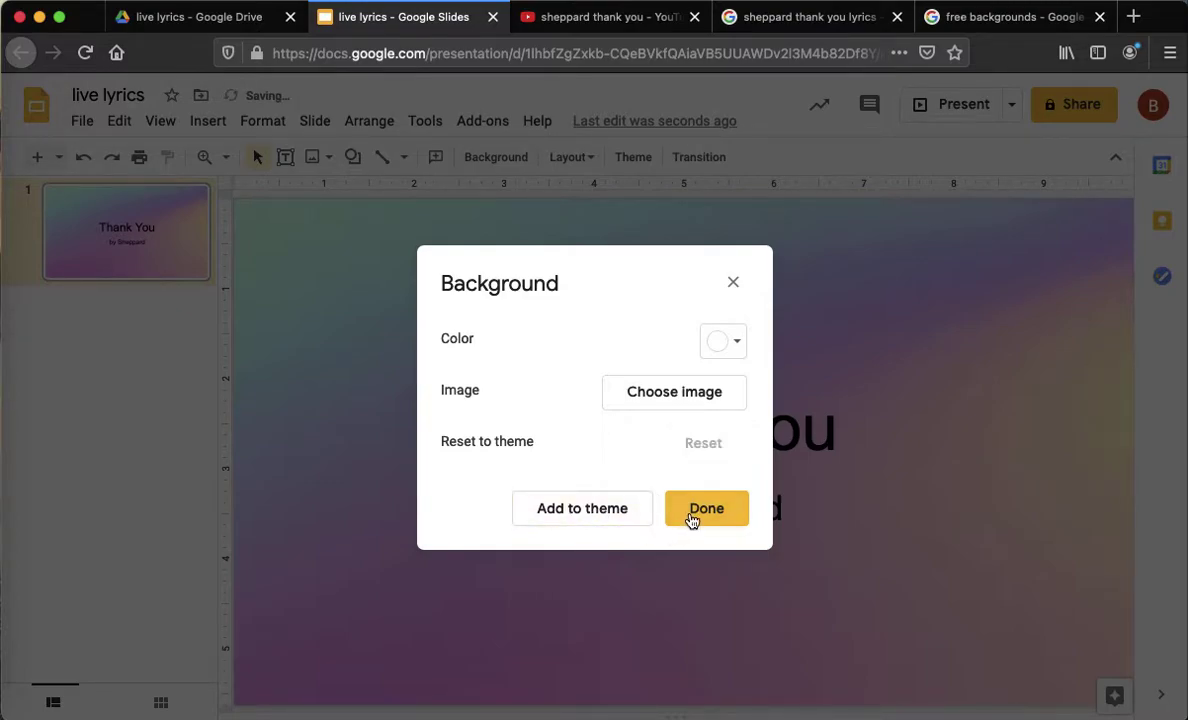
{"action": "left_click", "coordinate": [692, 512]}
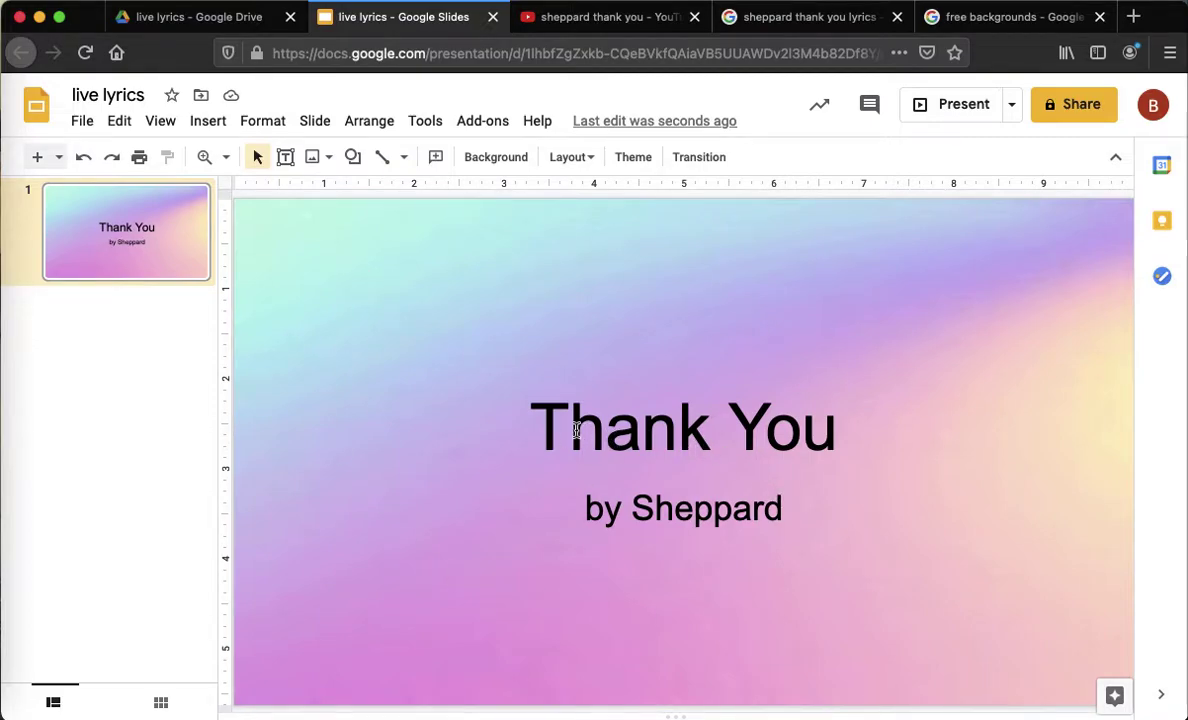
{"action": "left_click", "coordinate": [538, 428]}
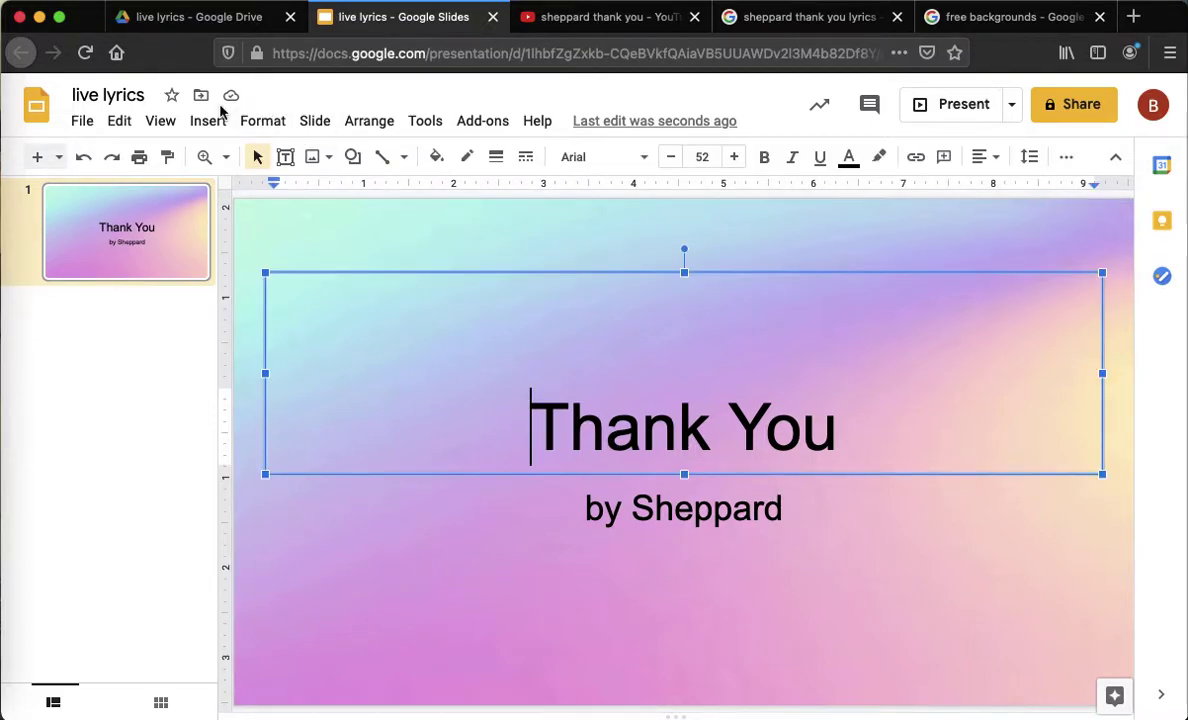
Step: Insert a beamed-notes symbol and the 🎶 emoji from Special characters > Musical before the title
{"action": "left_click", "coordinate": [213, 119]}
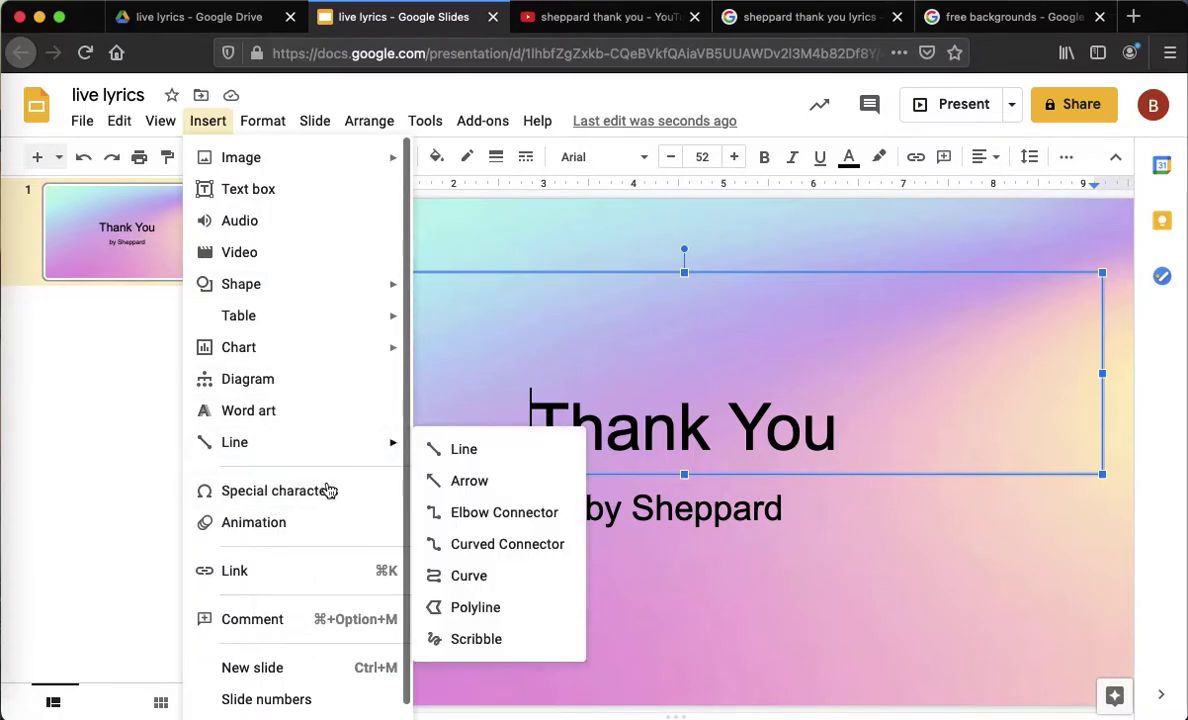
{"action": "left_click", "coordinate": [331, 499]}
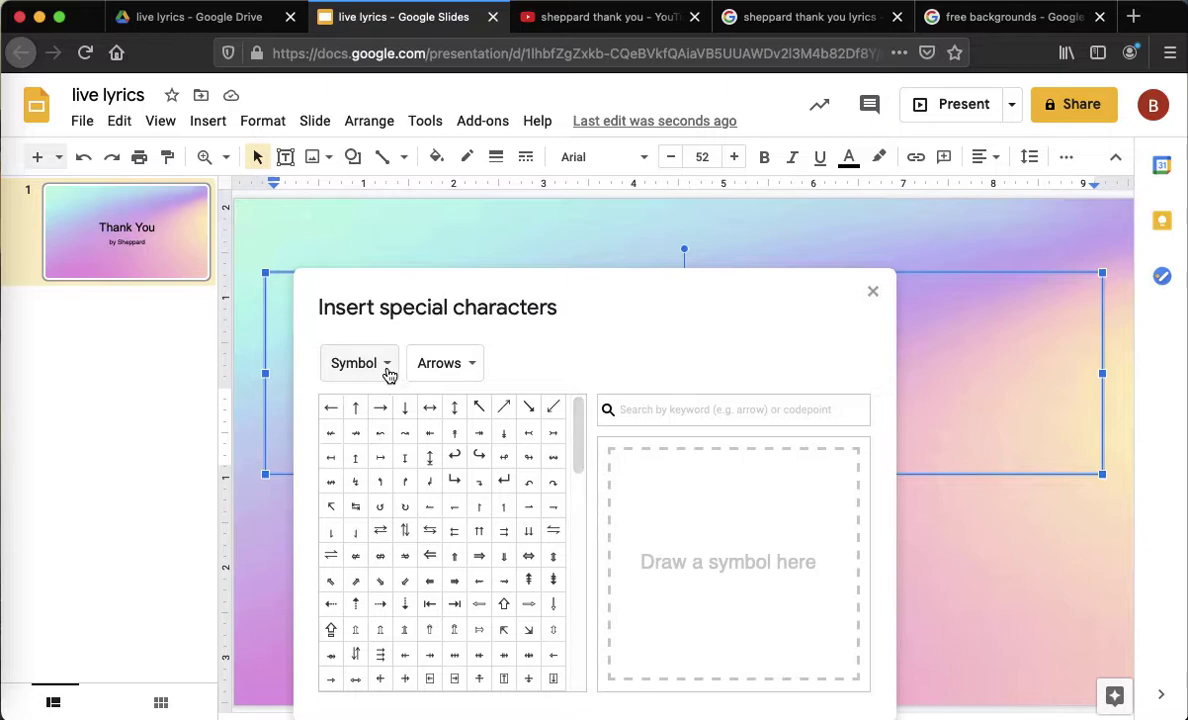
{"action": "left_click", "coordinate": [456, 366]}
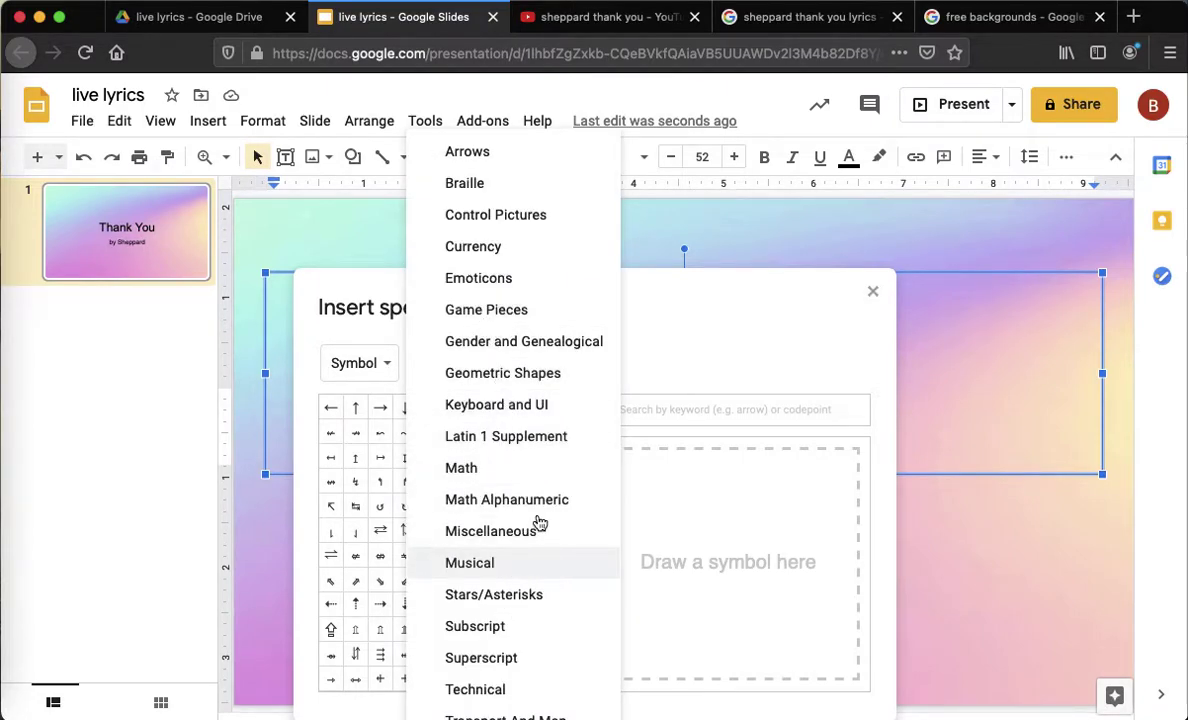
{"action": "left_click", "coordinate": [465, 563]}
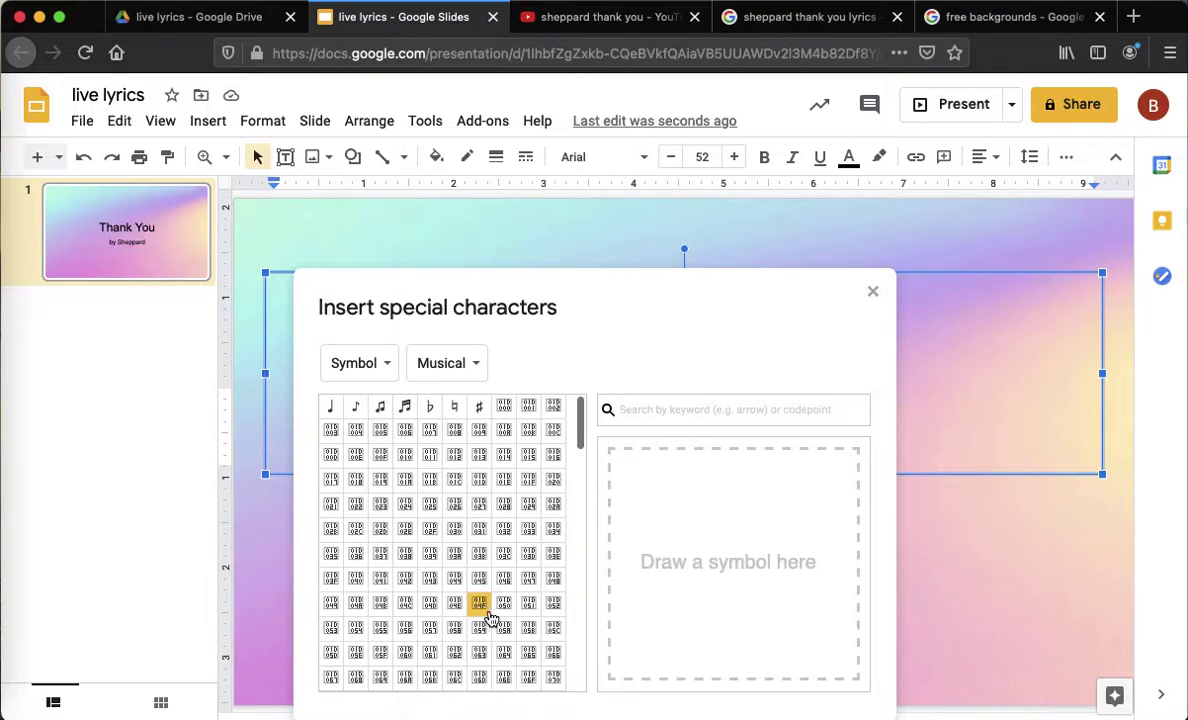
{"action": "left_click", "coordinate": [383, 417]}
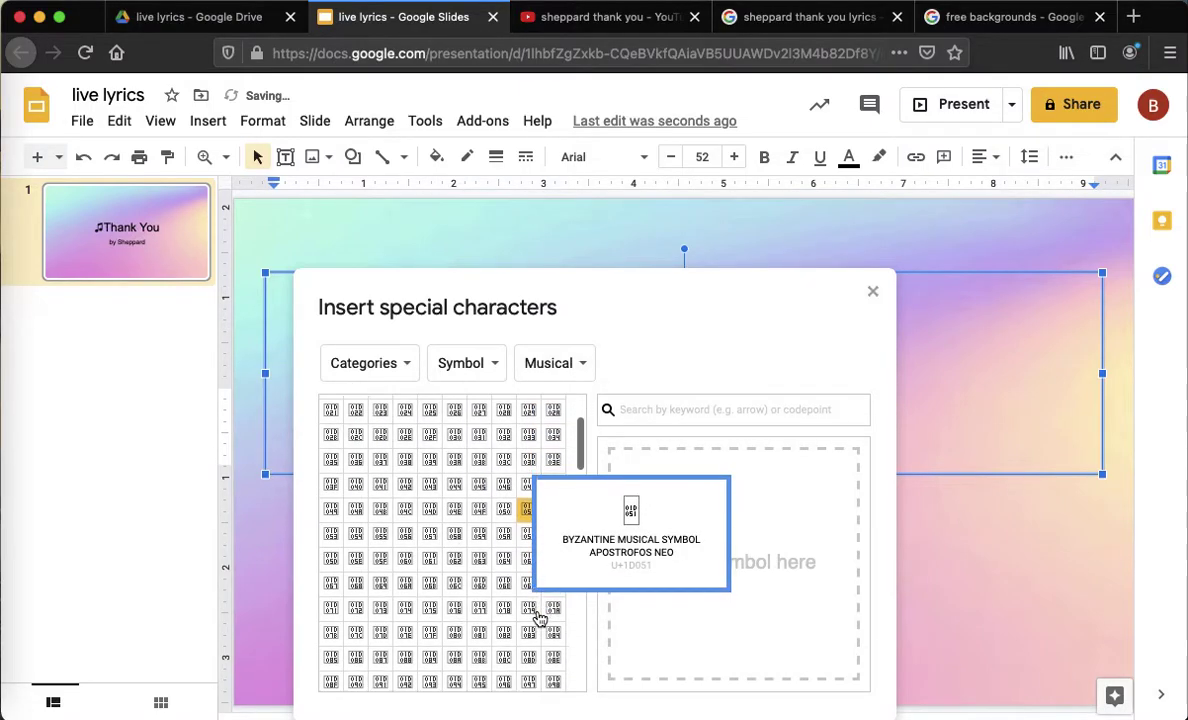
{"action": "scroll", "coordinate": [539, 619], "scroll_direction": "down", "scroll_amount": 5}
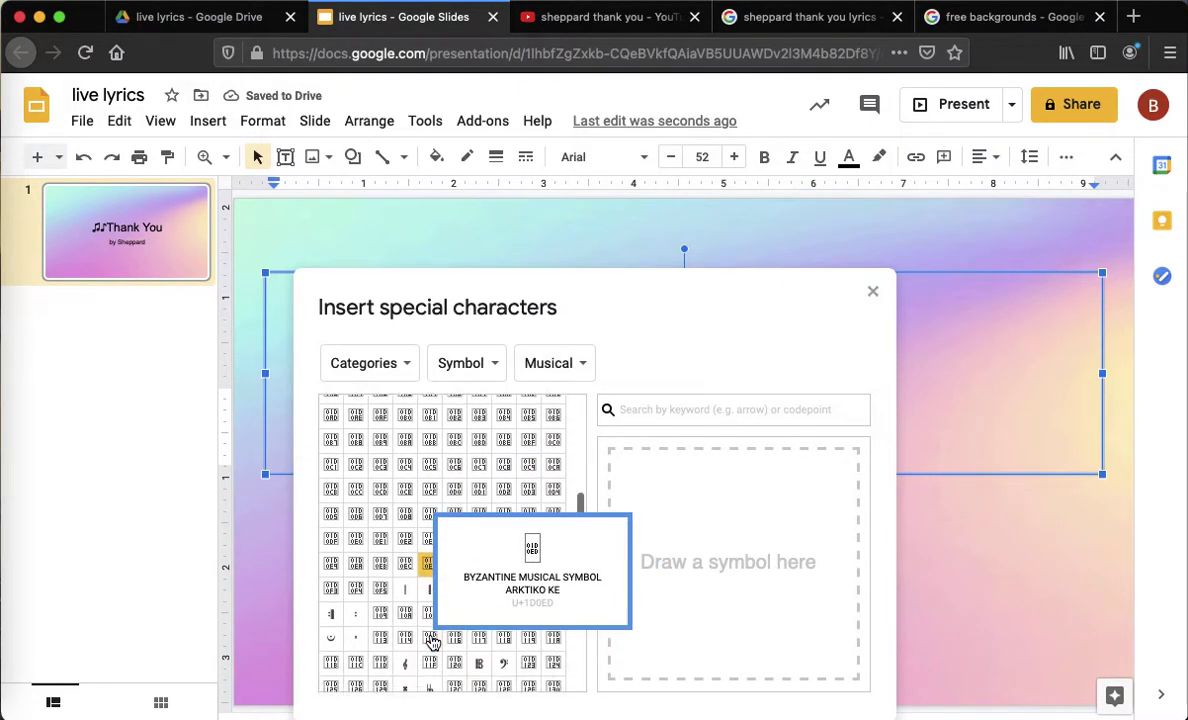
{"action": "scroll", "coordinate": [430, 640], "scroll_direction": "down", "scroll_amount": 2}
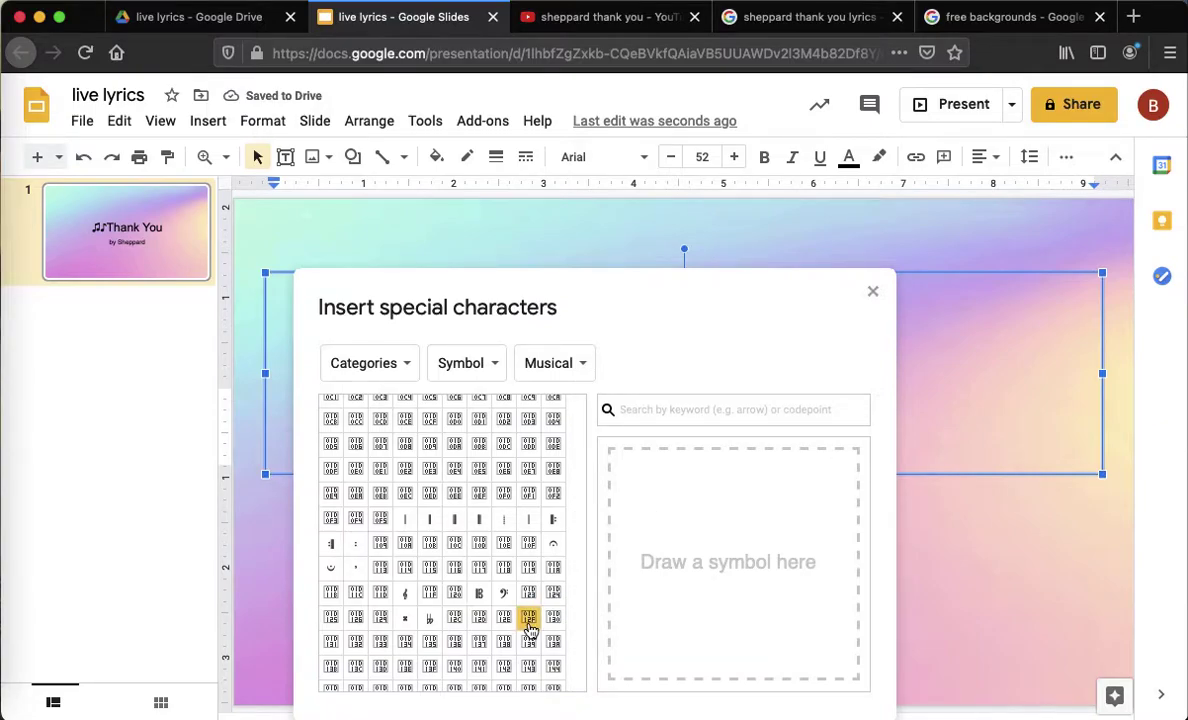
{"action": "scroll", "coordinate": [530, 628], "scroll_direction": "down", "scroll_amount": 10}
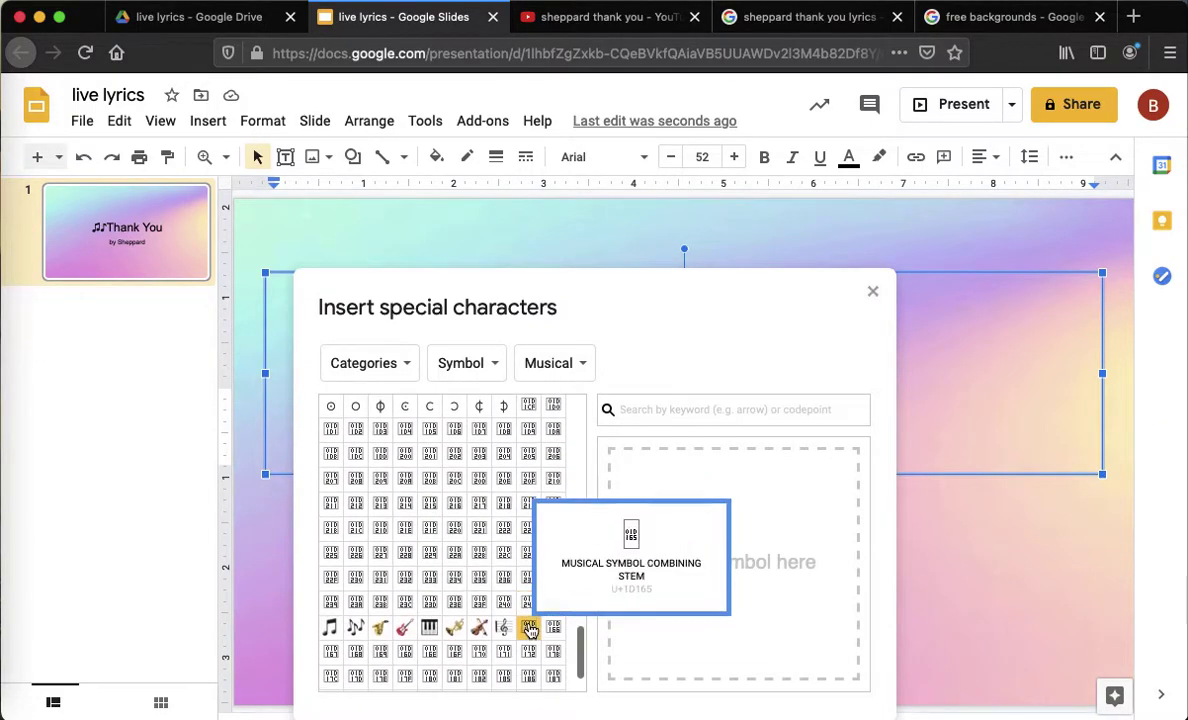
{"action": "scroll", "coordinate": [530, 628], "scroll_direction": "down", "scroll_amount": 2}
{"action": "left_click", "coordinate": [355, 578]}
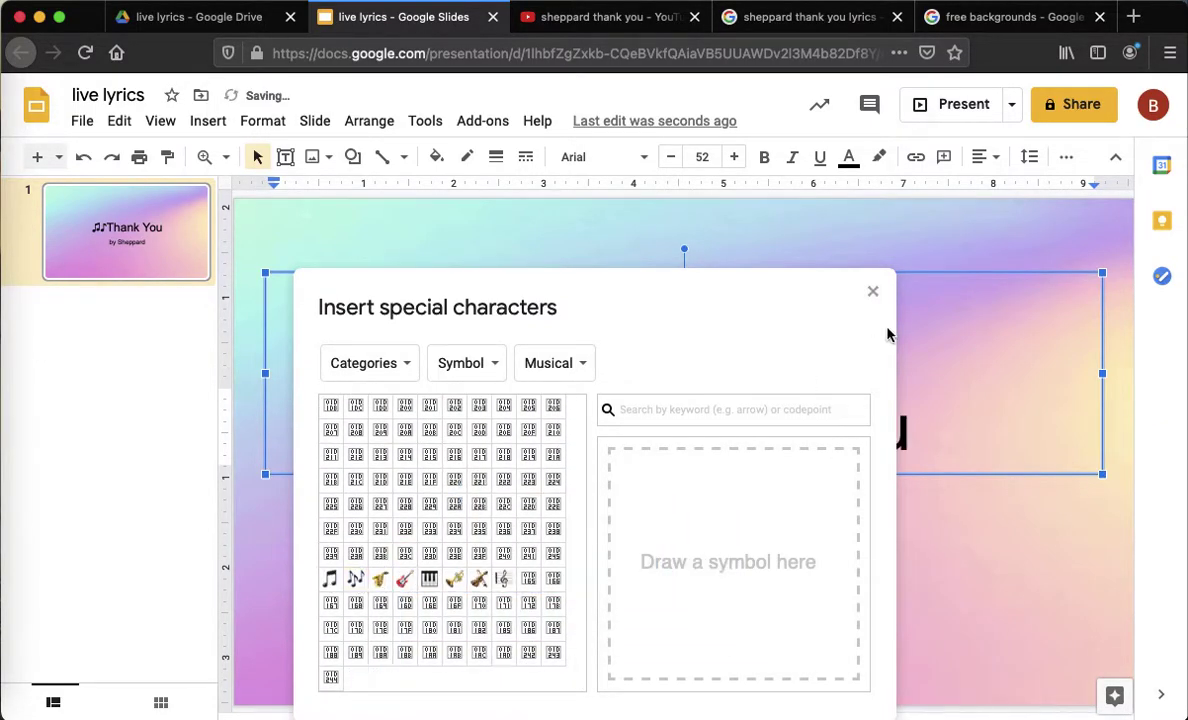
{"action": "left_click", "coordinate": [872, 292]}
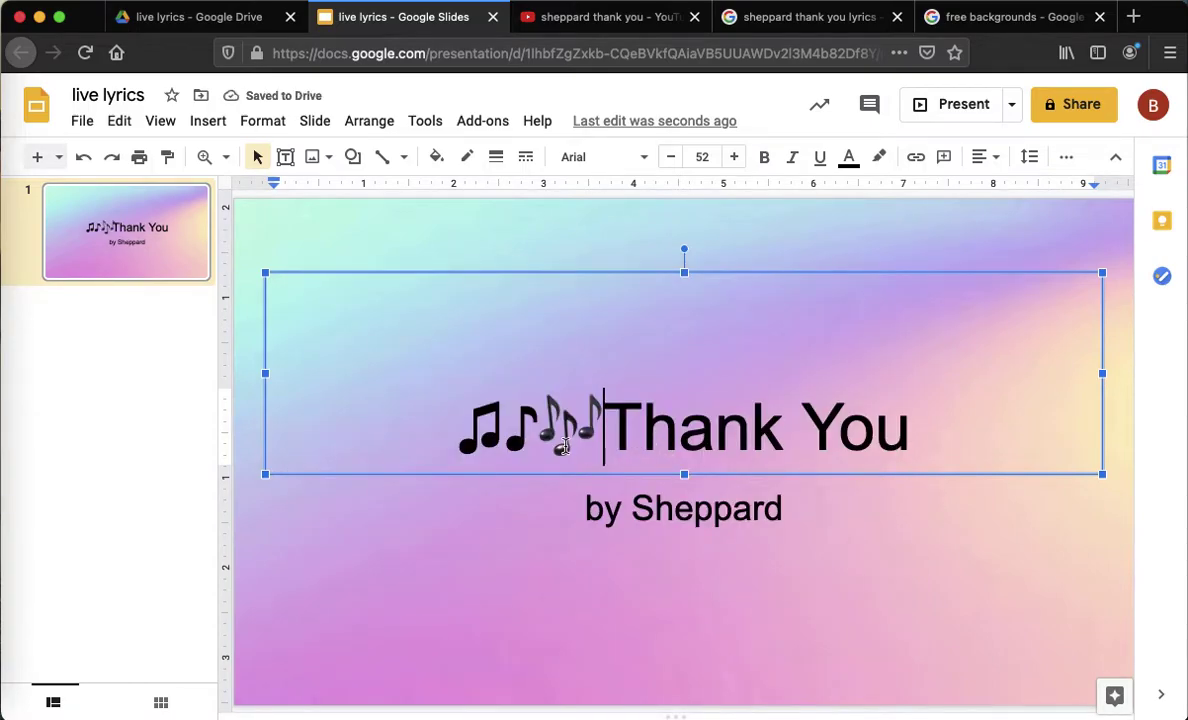
Step: Move the 🎶 emoji from before to after 'Thank You' and add a space before 'Thank'
{"action": "left_click", "coordinate": [536, 432]}
{"action": "key", "text": "shift+Right"}
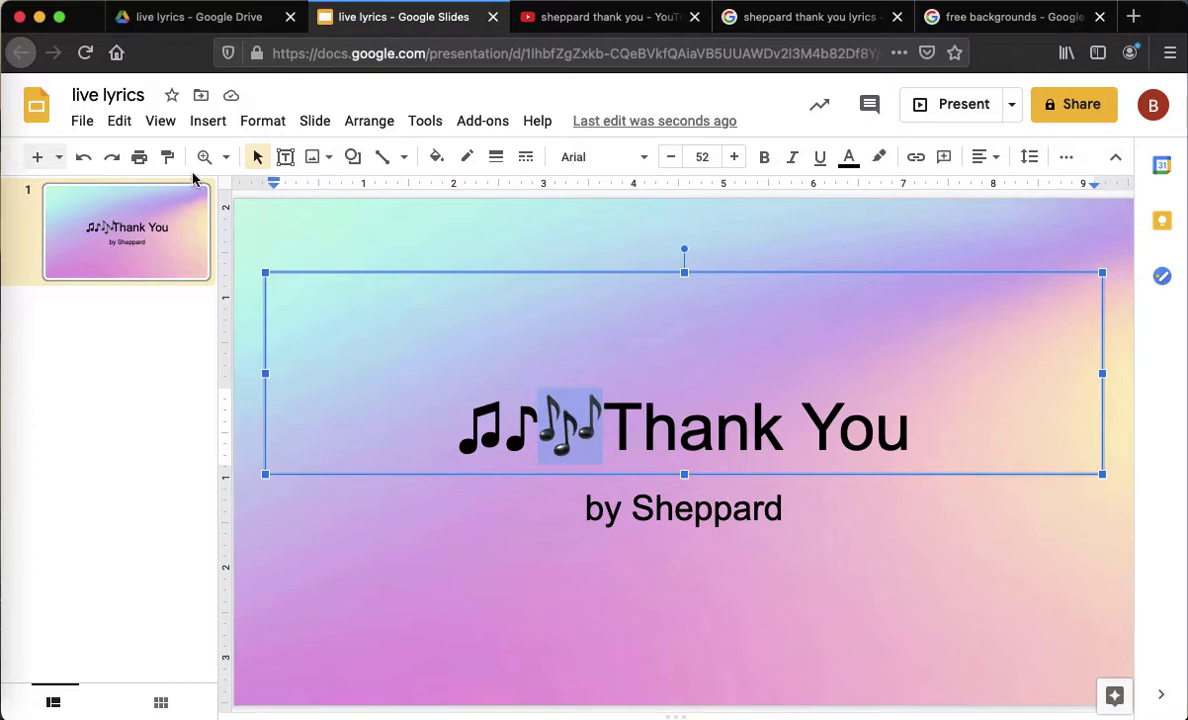
{"action": "left_click", "coordinate": [119, 121]}
{"action": "left_click", "coordinate": [205, 240]}
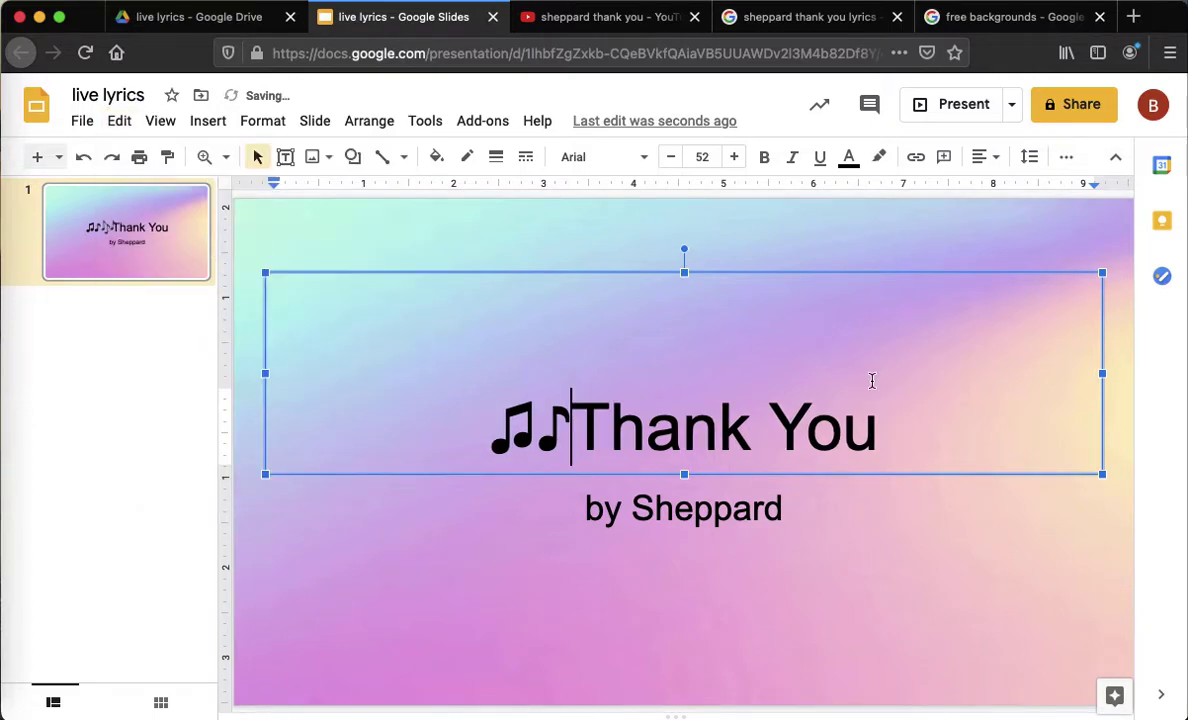
{"action": "left_click", "coordinate": [933, 430]}
{"action": "left_click", "coordinate": [152, 121]}
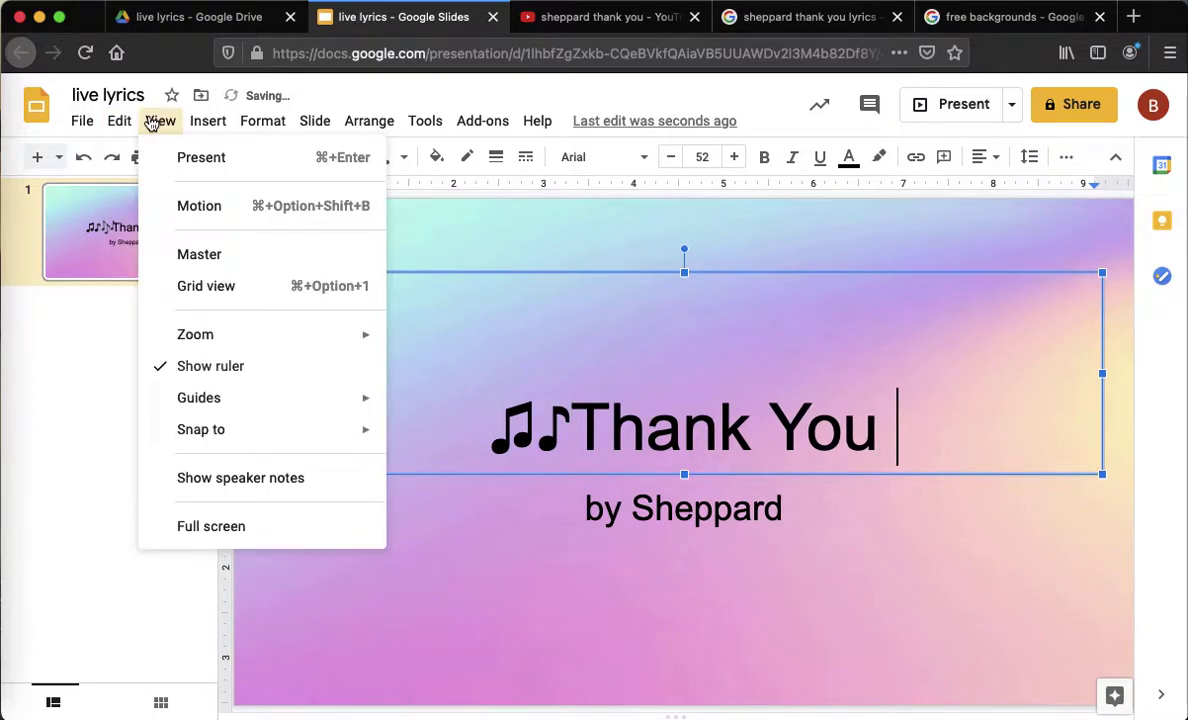
{"action": "mouse_move", "coordinate": [119, 121]}
{"action": "left_click", "coordinate": [135, 299]}
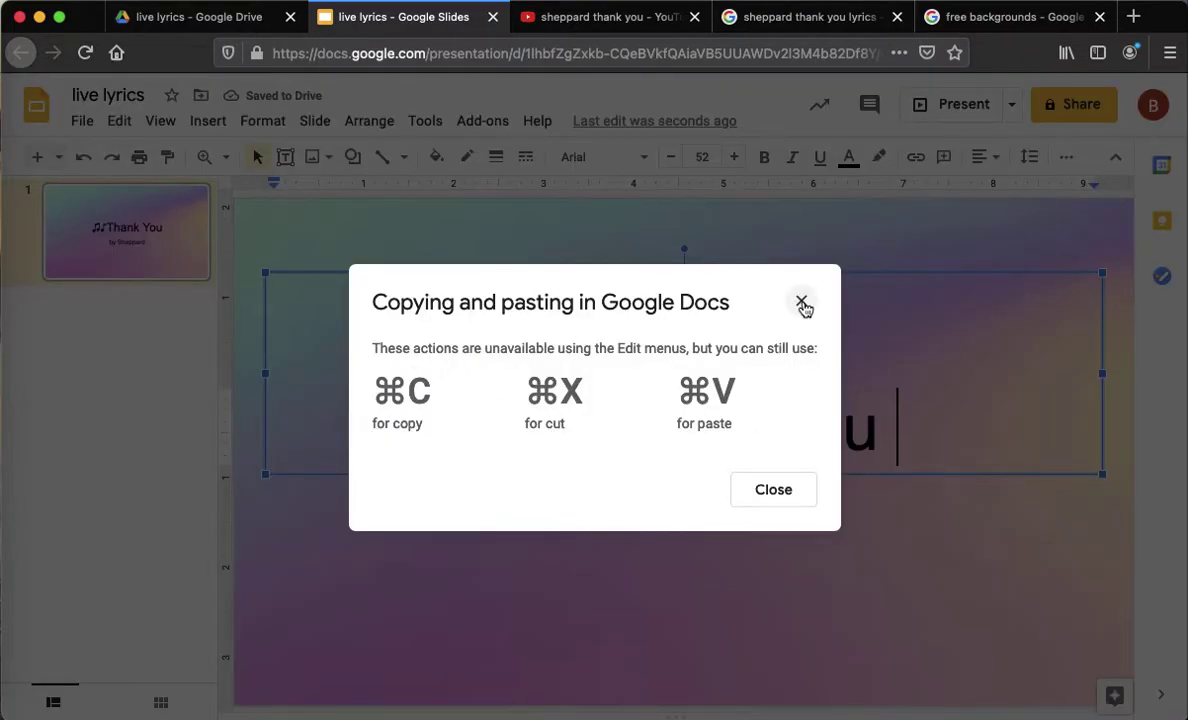
{"action": "left_click", "coordinate": [803, 303]}
{"action": "key", "text": "super+v"}
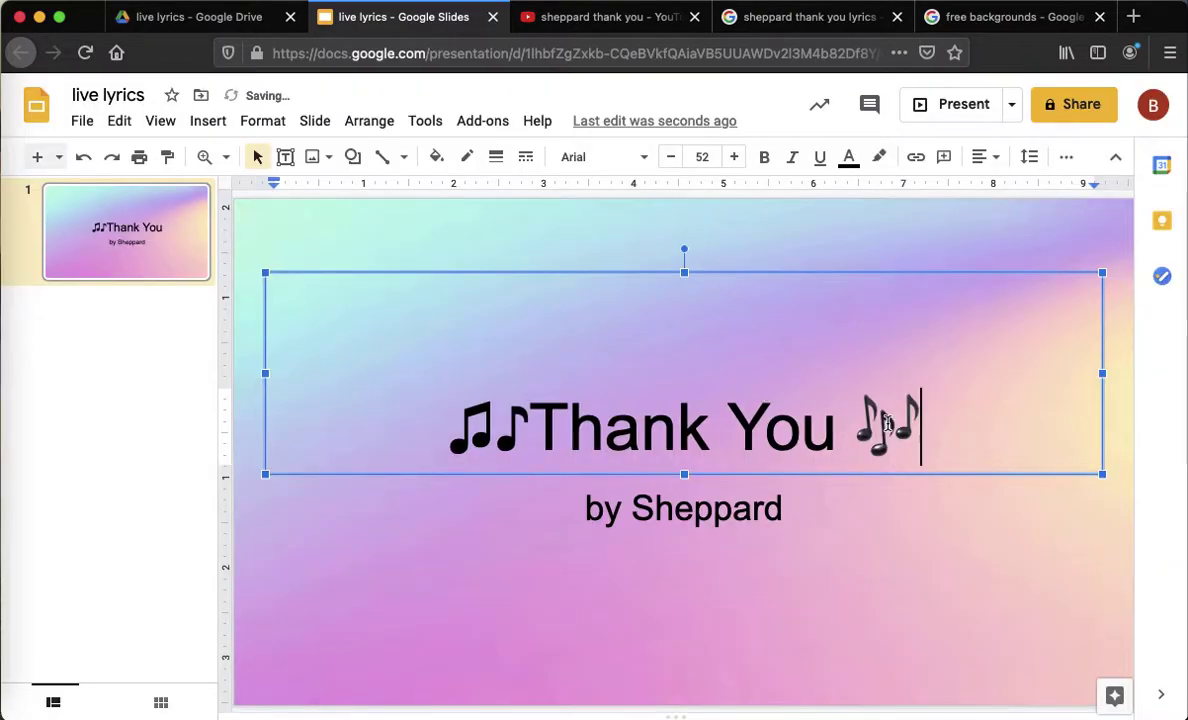
{"action": "left_click", "coordinate": [540, 420]}
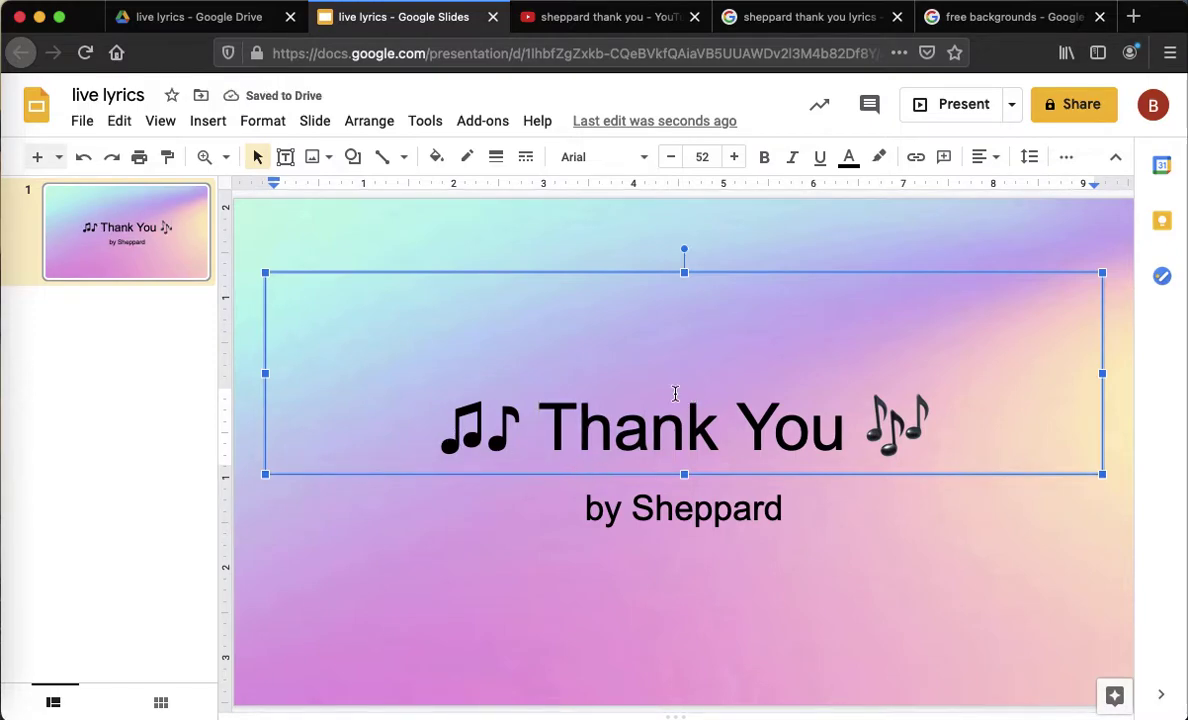
{"action": "left_click", "coordinate": [1036, 578]}
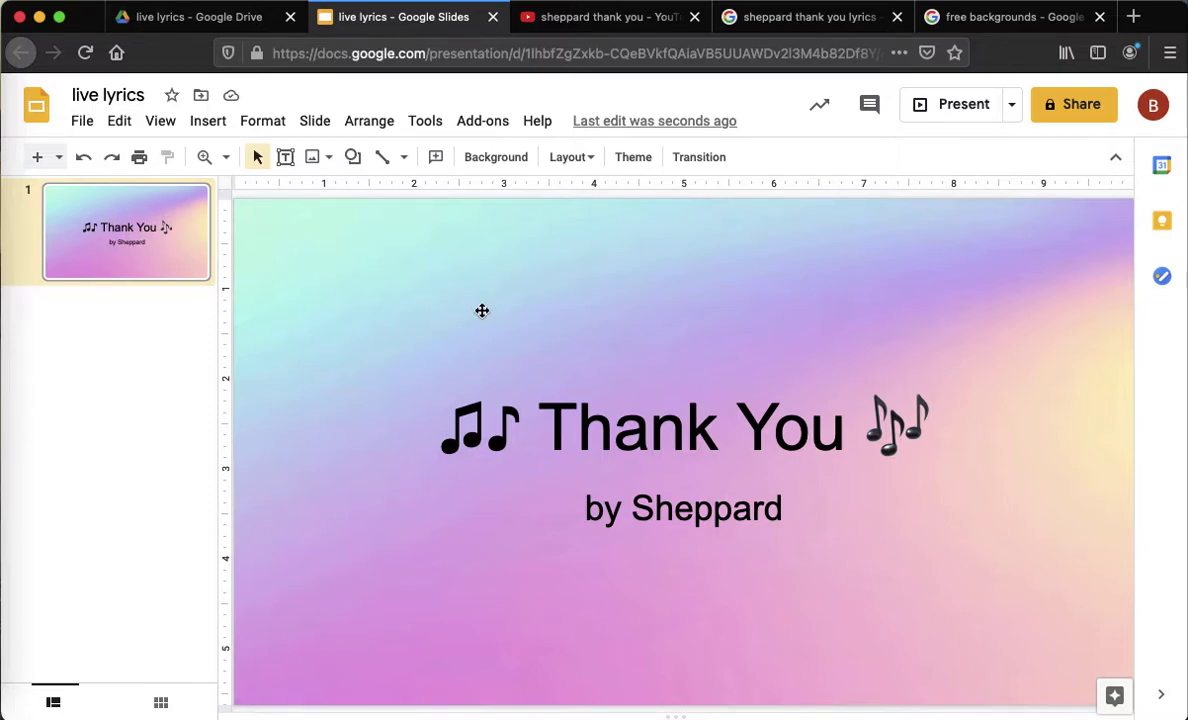
Step: Give the Thank You title a Fade in animation that starts on click
{"action": "left_click", "coordinate": [616, 440]}
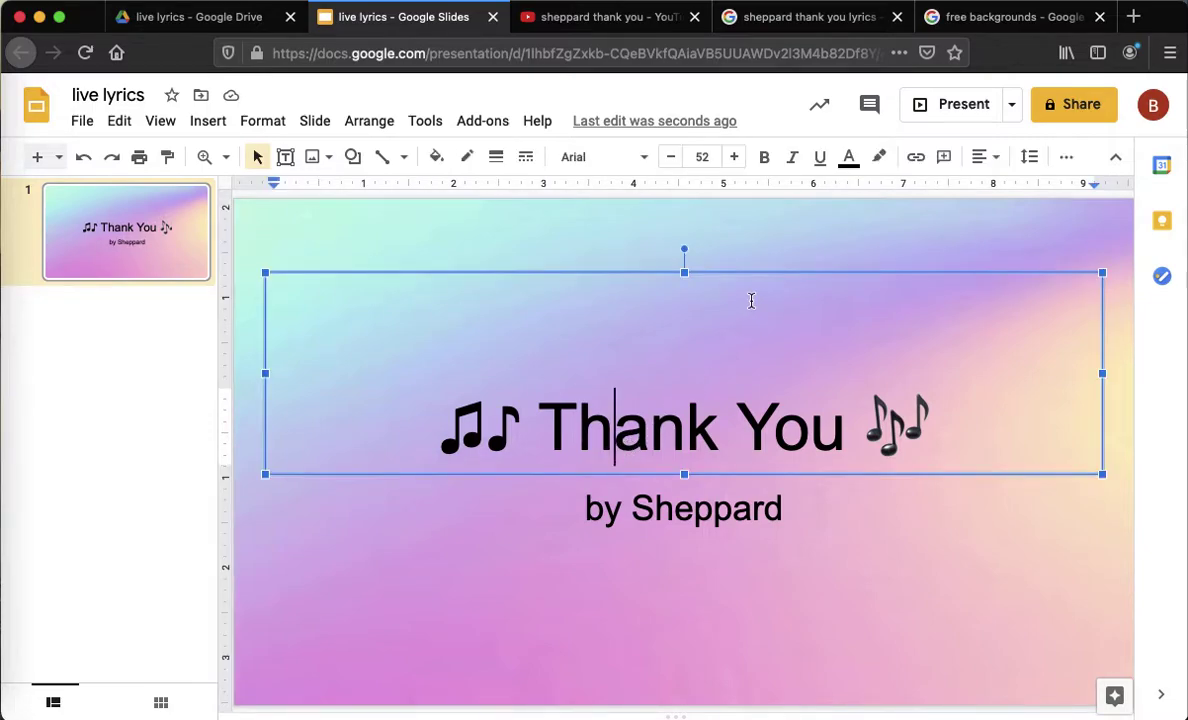
{"action": "left_click", "coordinate": [746, 213]}
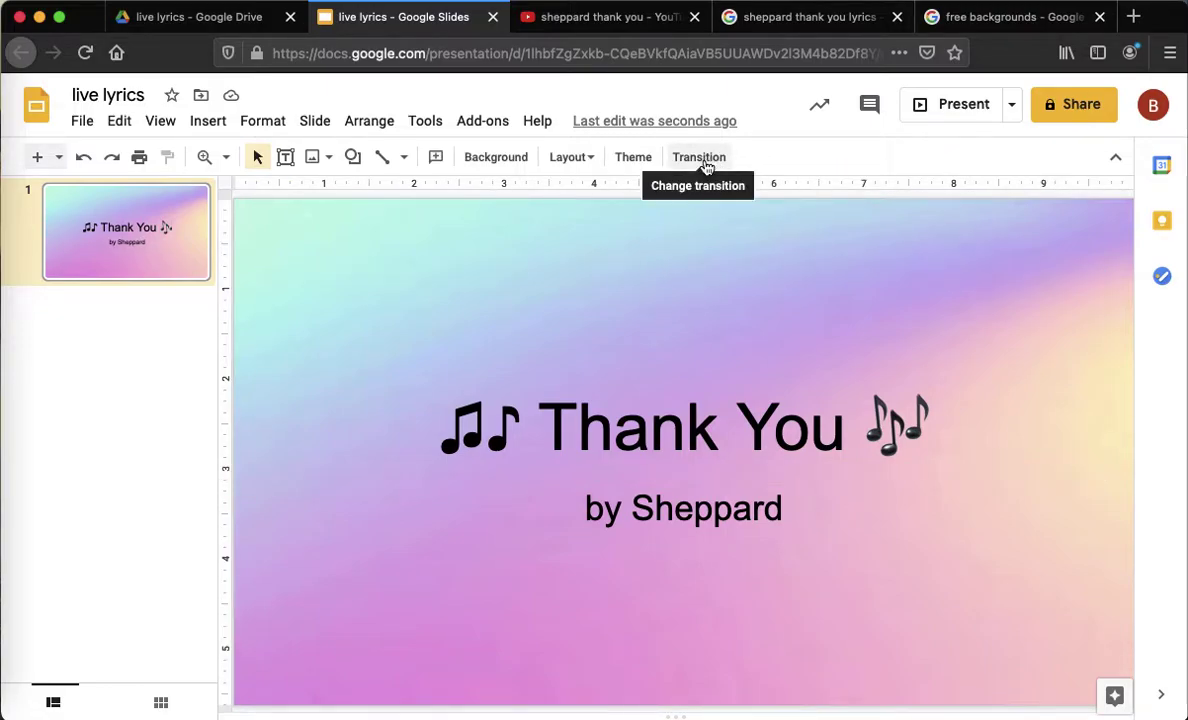
{"action": "left_click", "coordinate": [720, 370]}
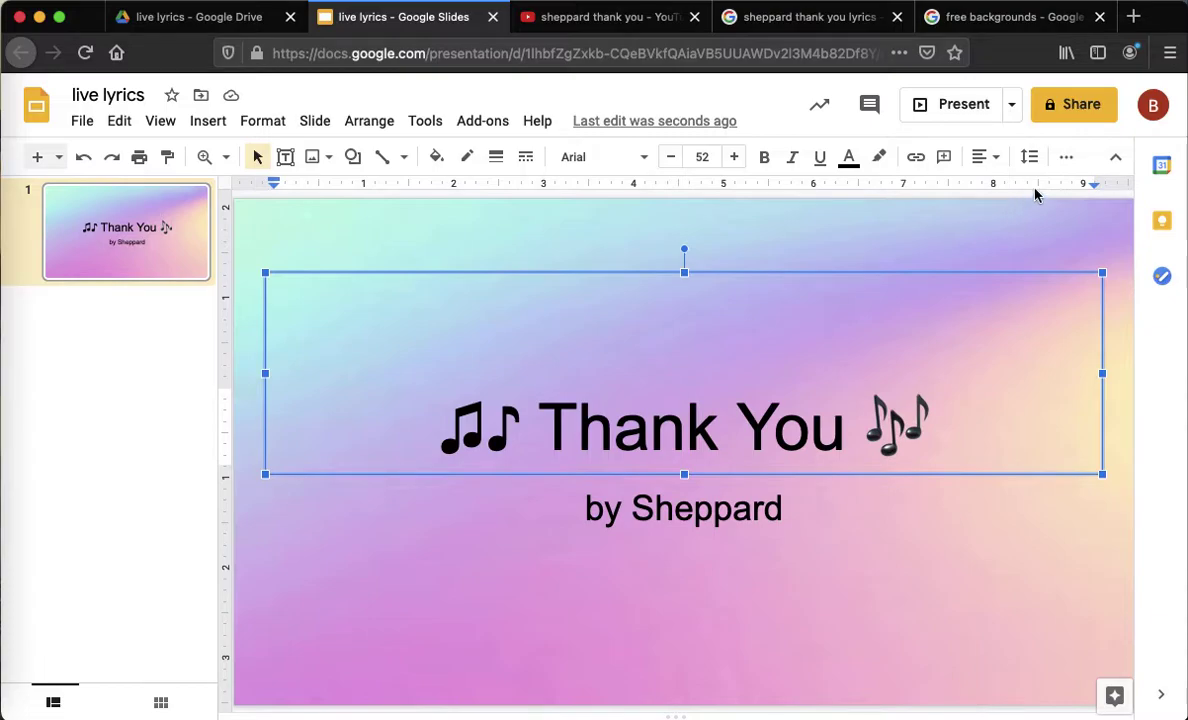
{"action": "left_click", "coordinate": [1066, 156]}
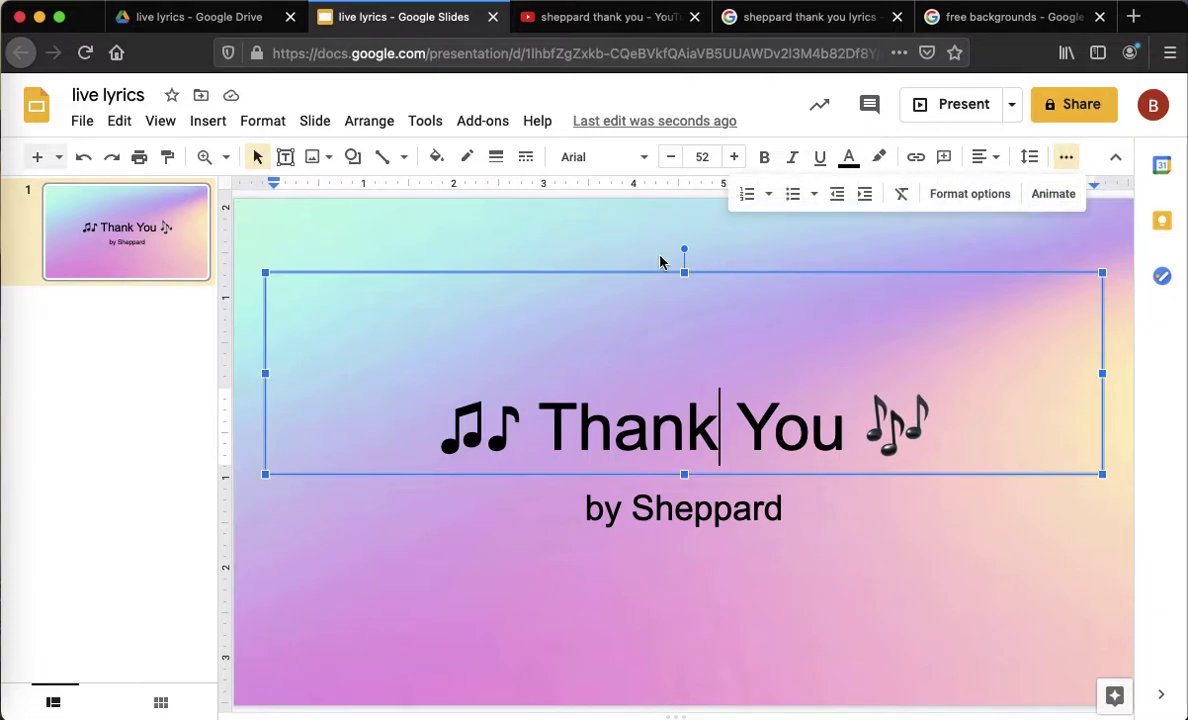
{"action": "left_click", "coordinate": [642, 252]}
{"action": "left_click", "coordinate": [694, 164]}
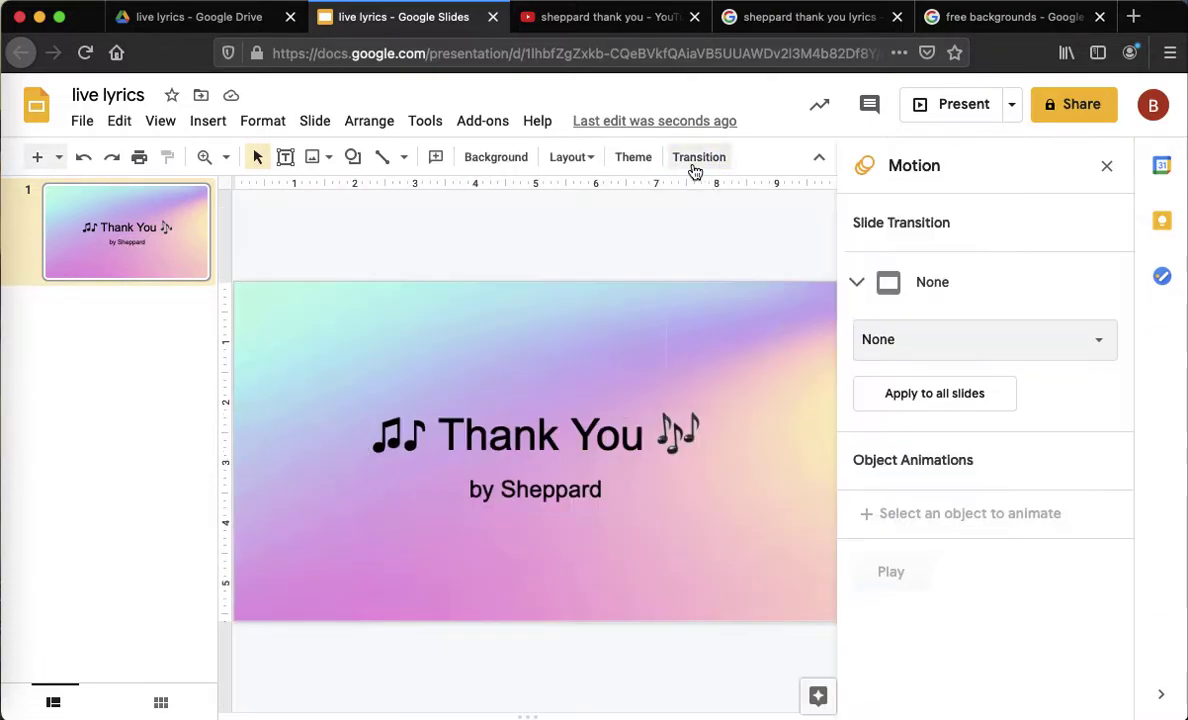
{"action": "left_click", "coordinate": [519, 410]}
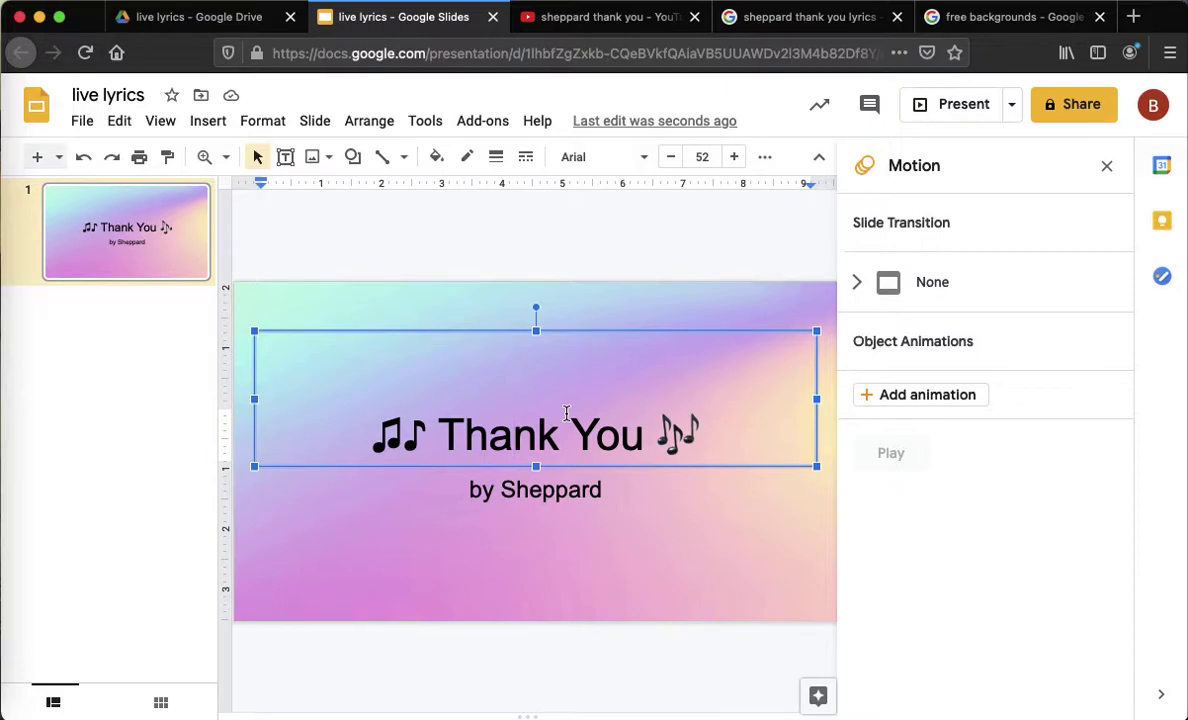
{"action": "left_click", "coordinate": [889, 398]}
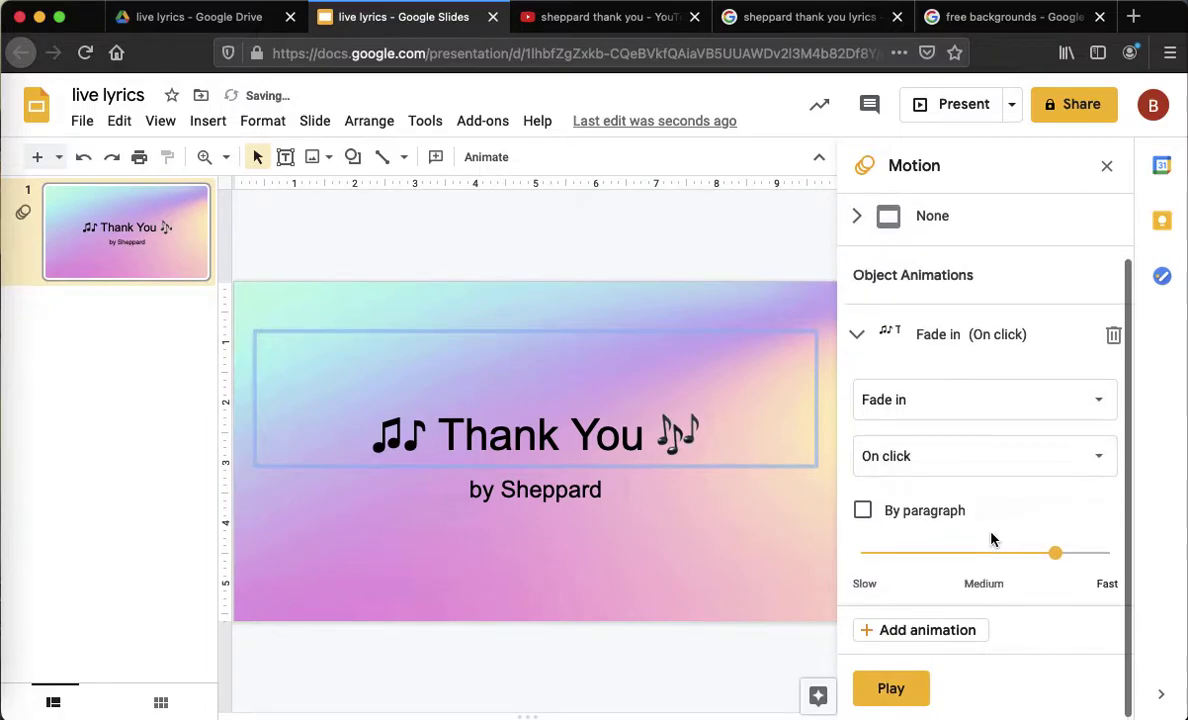
Step: Add a Fade in to 'by Sheppard' set to After previous, and preview the animations
{"action": "left_click", "coordinate": [510, 490]}
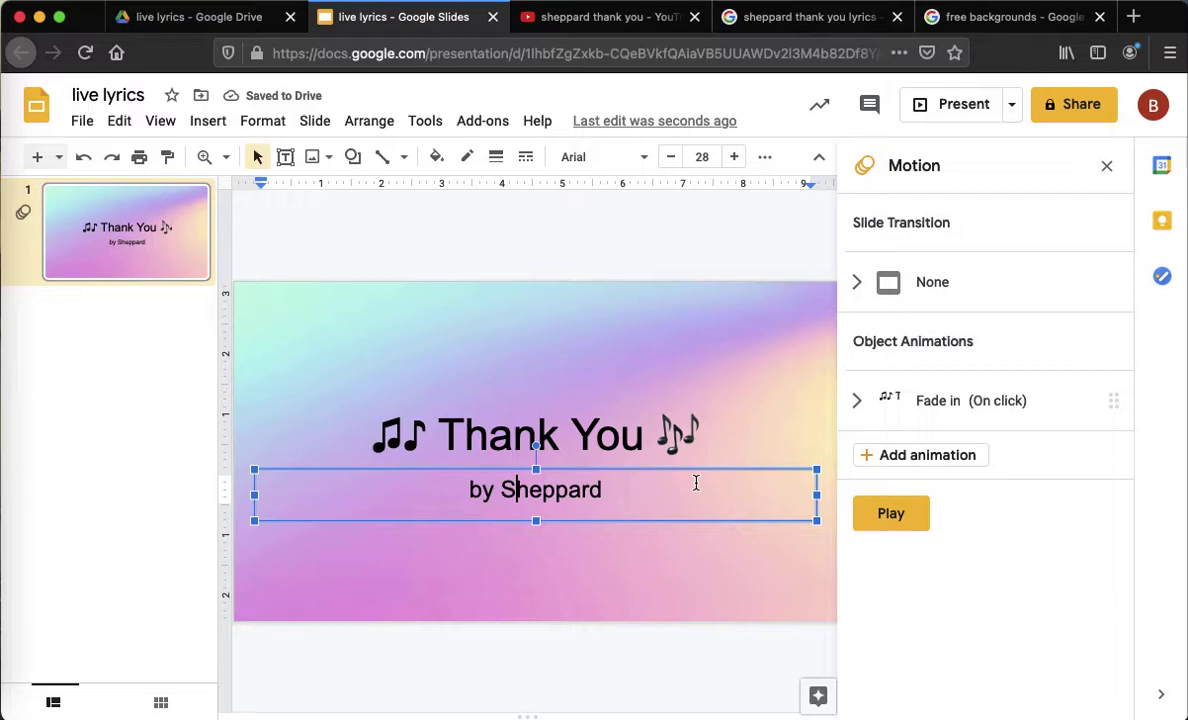
{"action": "left_click", "coordinate": [962, 456]}
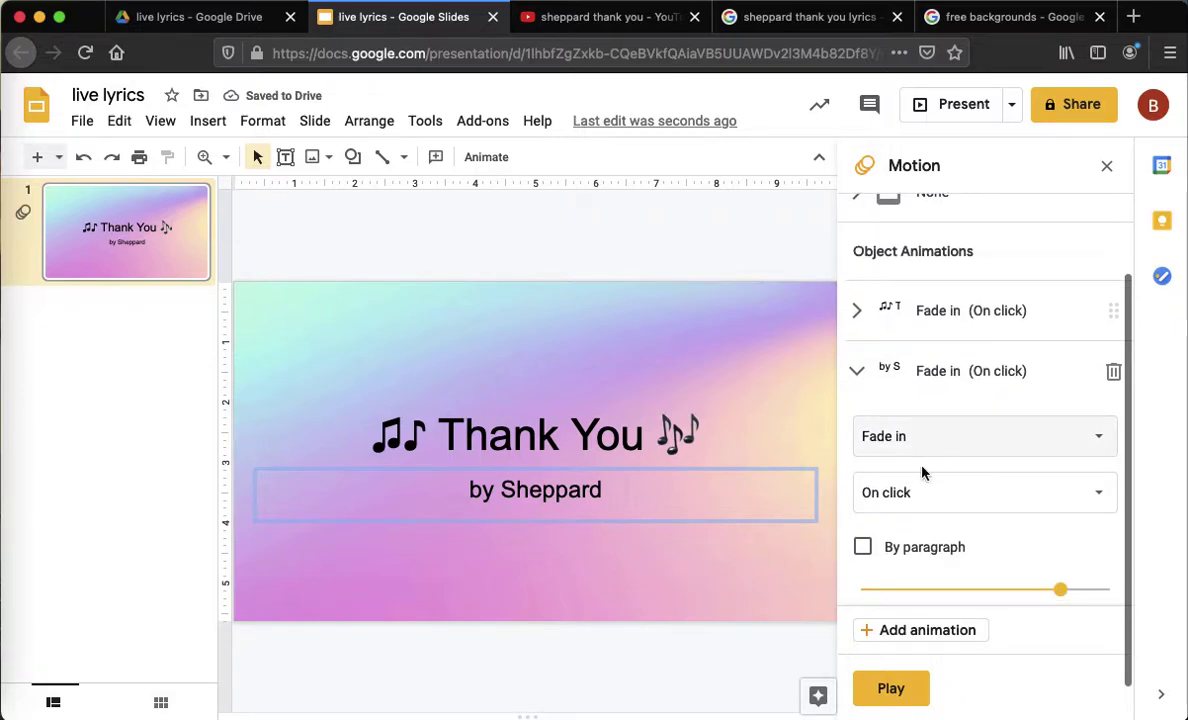
{"action": "left_click", "coordinate": [932, 492]}
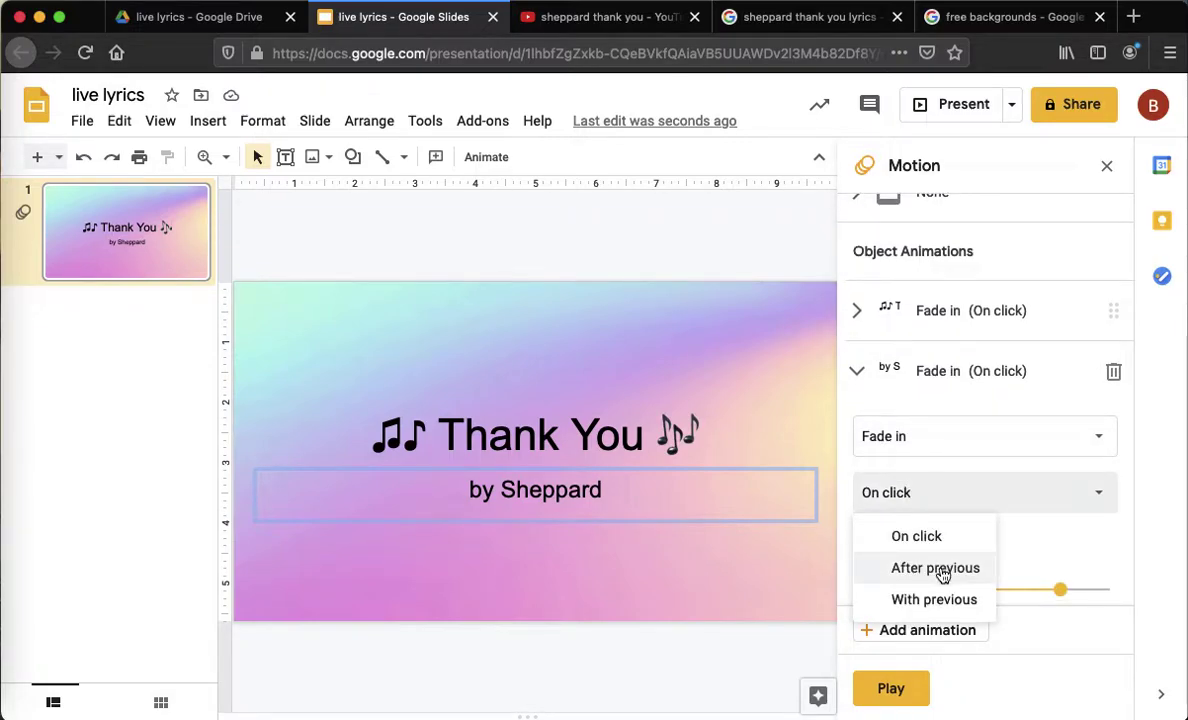
{"action": "left_click", "coordinate": [870, 568]}
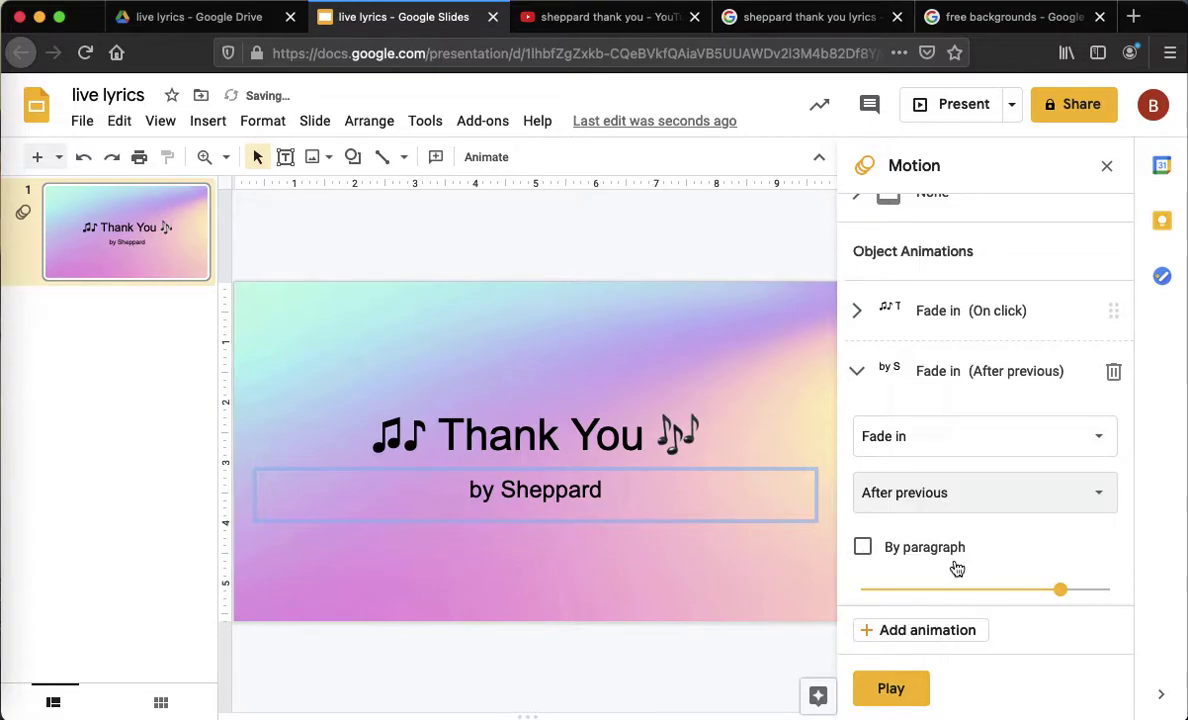
{"action": "left_click", "coordinate": [890, 688]}
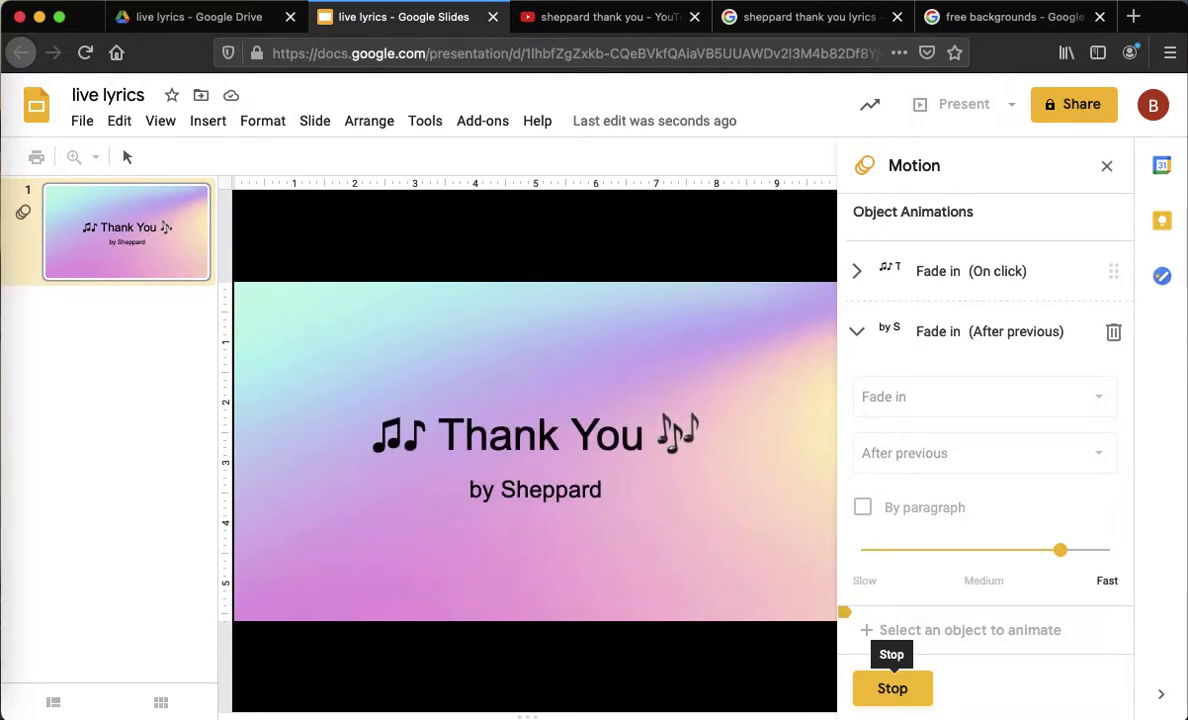
{"action": "left_click", "coordinate": [898, 692]}
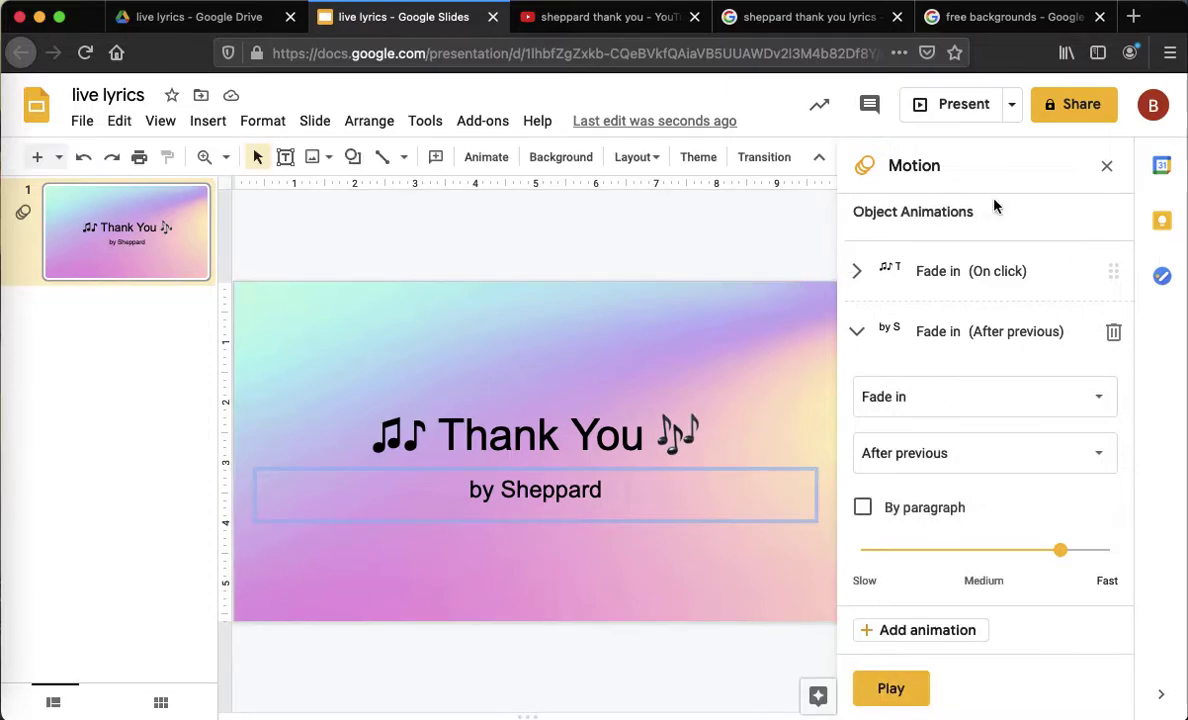
{"action": "left_click", "coordinate": [64, 163]}
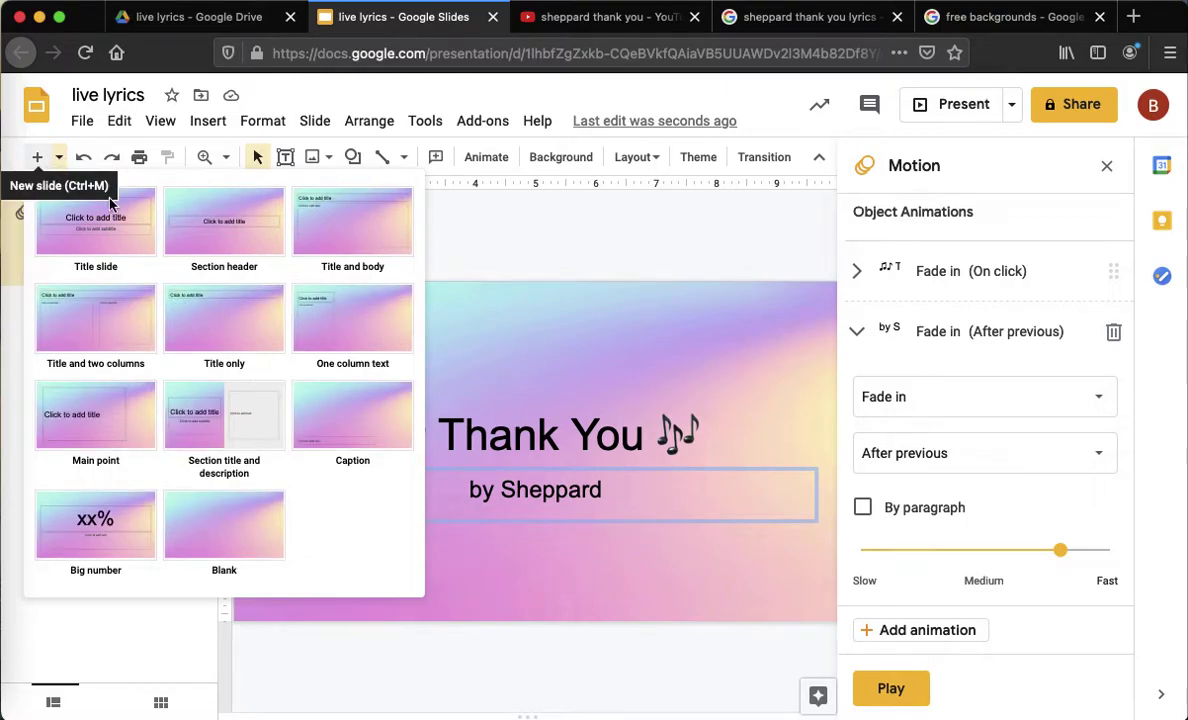
Step: Add a new slide with the Main point layout and place the cursor in its title box
{"action": "left_click", "coordinate": [115, 423]}
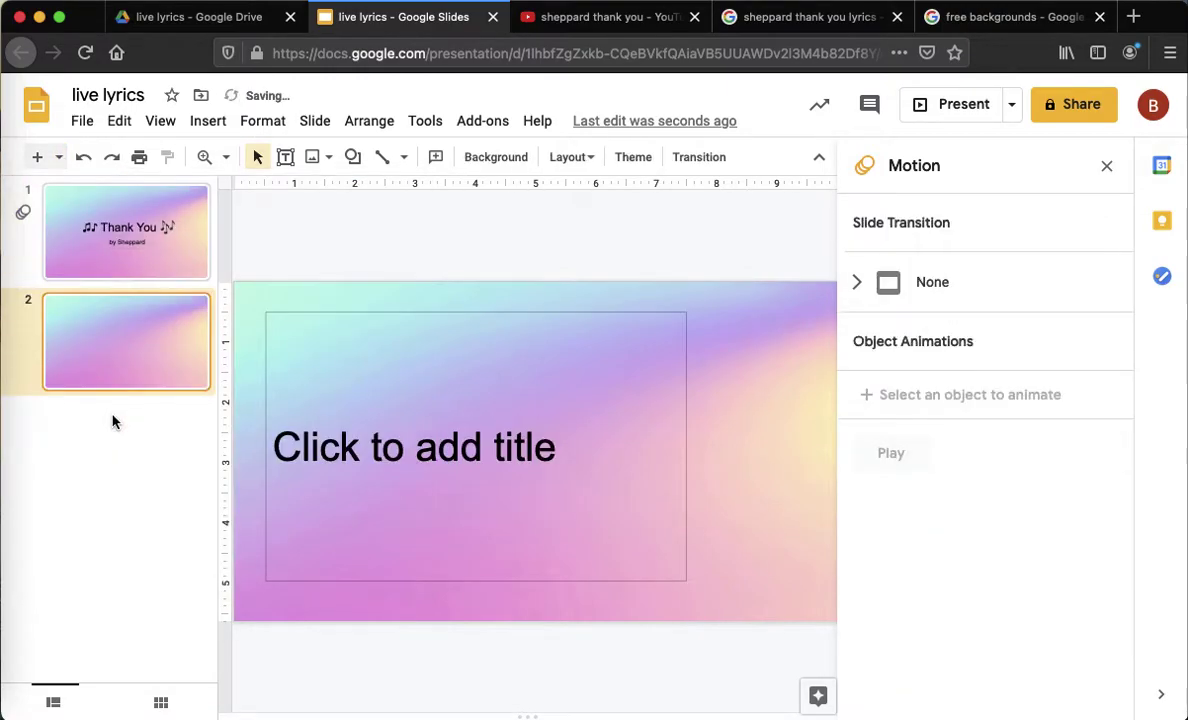
{"action": "left_click", "coordinate": [60, 161]}
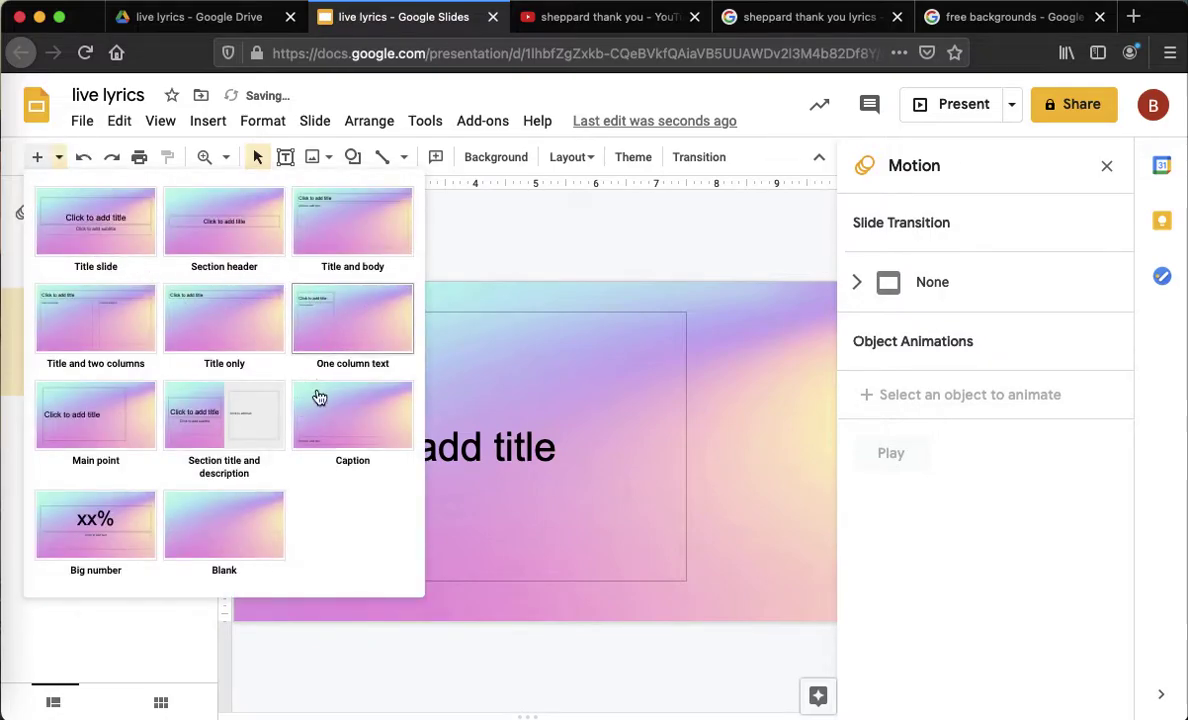
{"action": "left_click", "coordinate": [755, 378]}
{"action": "left_click", "coordinate": [474, 420]}
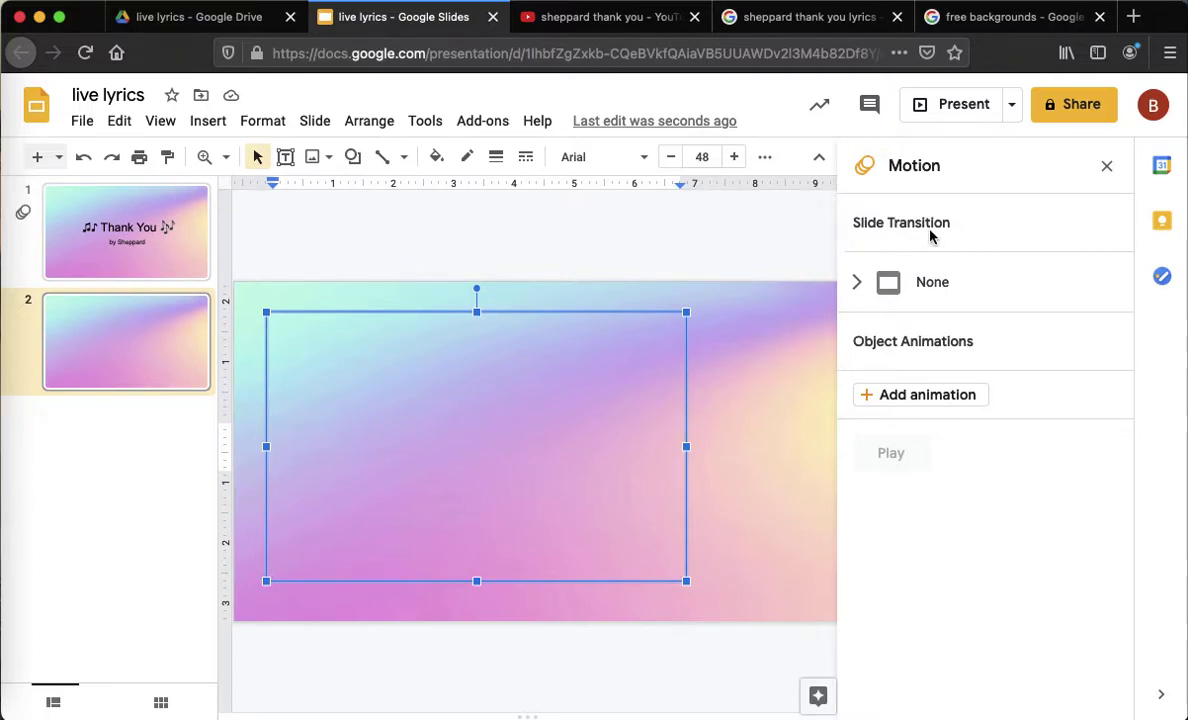
Step: Close the Motion panel and the free backgrounds tab to bring up the Thank You lyrics search
{"action": "left_click", "coordinate": [1107, 172]}
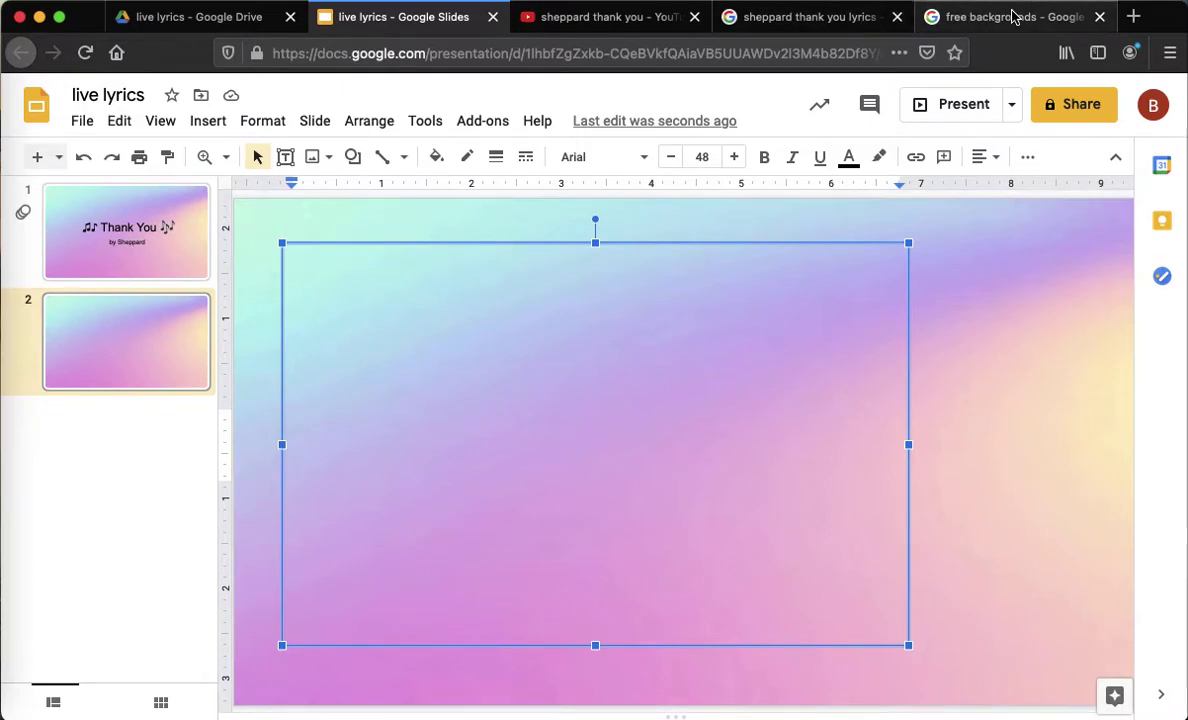
{"action": "left_click", "coordinate": [1099, 17]}
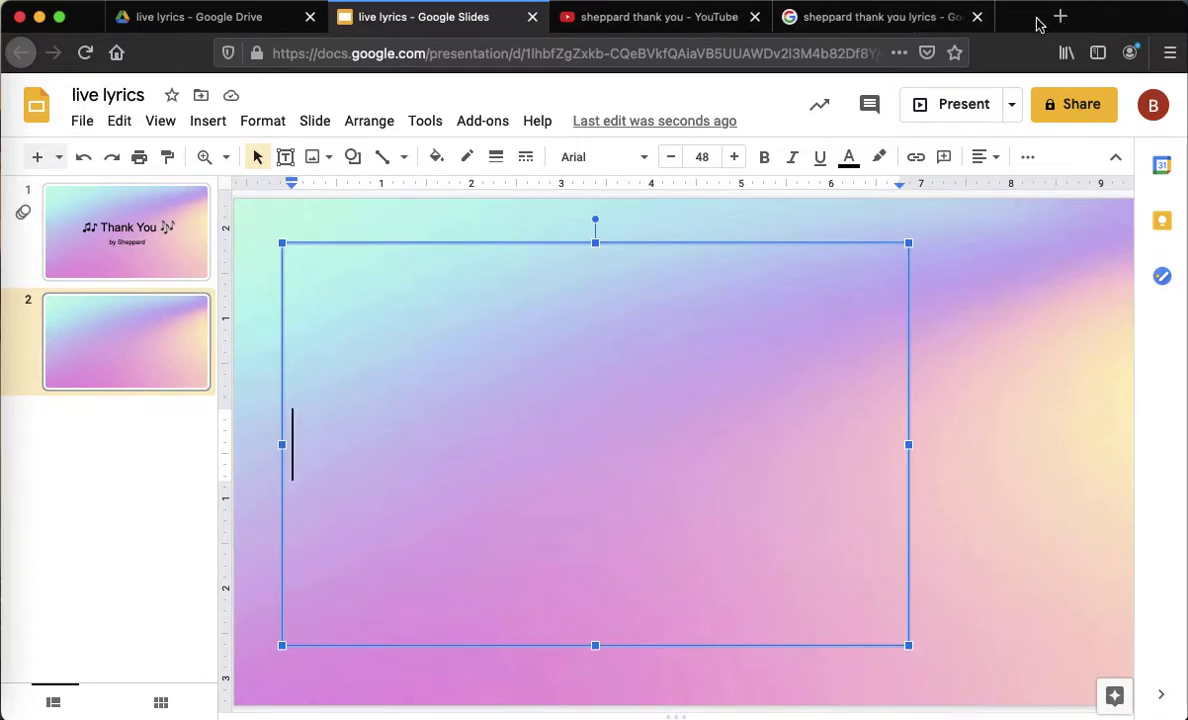
{"action": "left_click", "coordinate": [852, 19]}
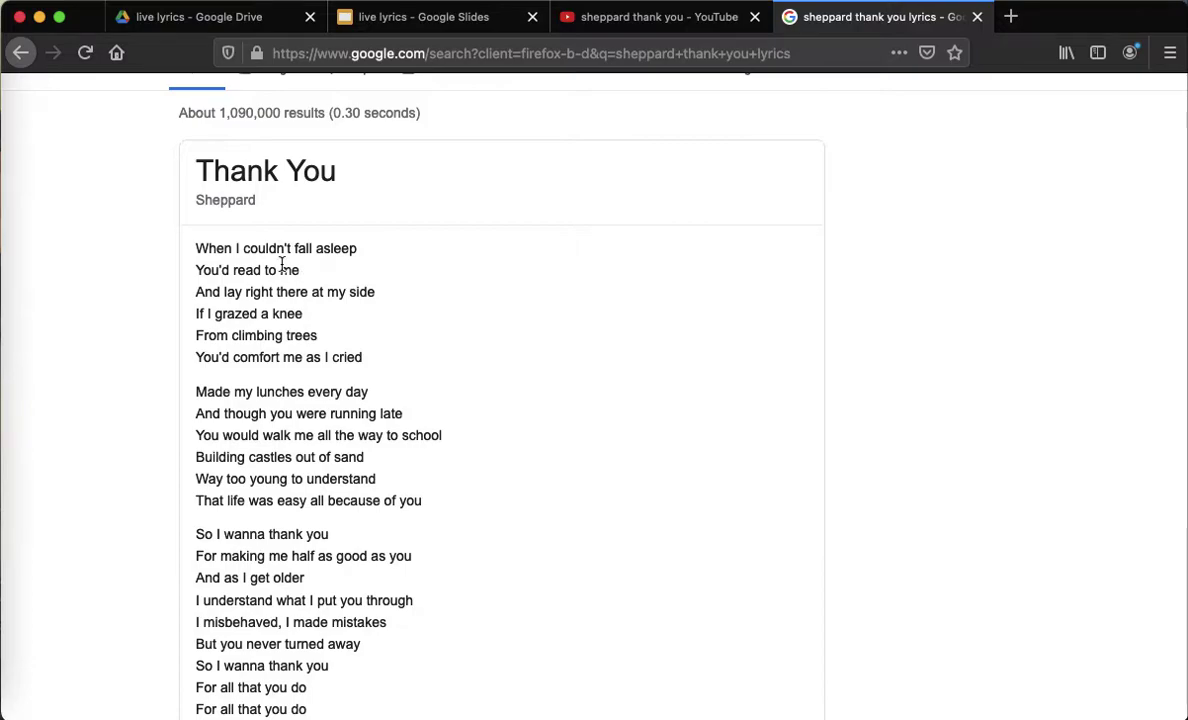
Step: Copy the lyrics from 'When I couldn't fall asleep' through 'And lay right there at my side', then return to the presentation
{"action": "left_click_drag", "start_coordinate": [196, 248], "coordinate": [404, 296]}
{"action": "key", "text": "super+c"}
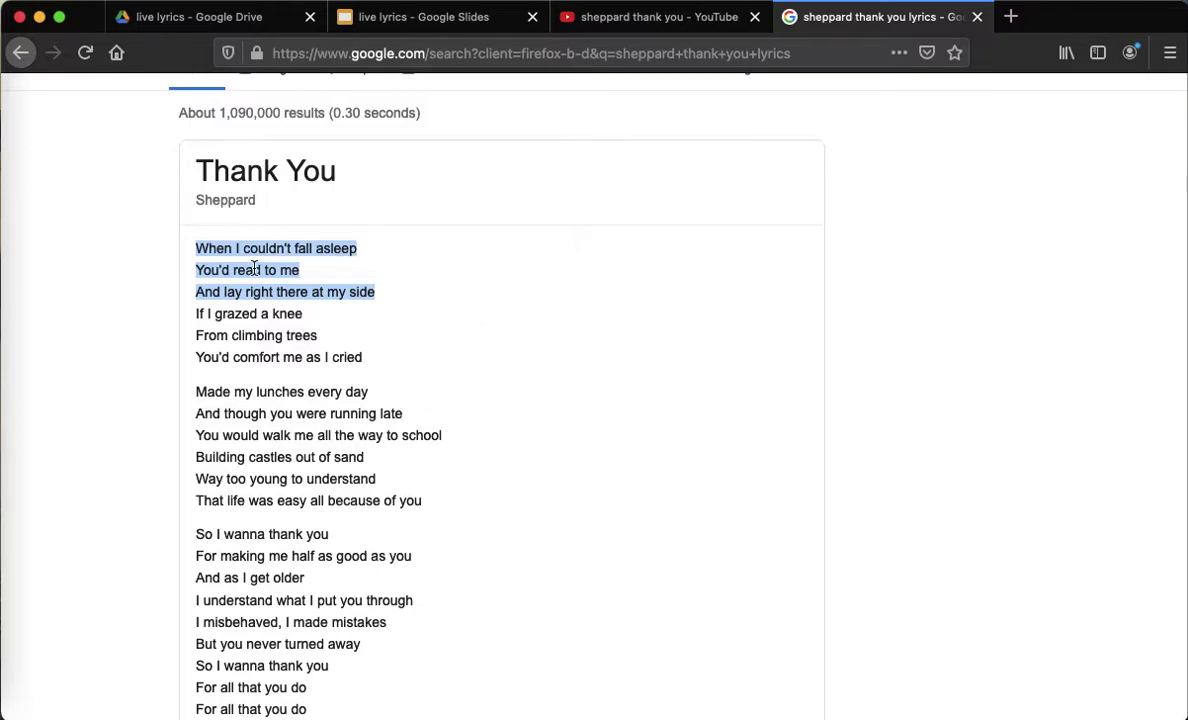
{"action": "left_click", "coordinate": [477, 20]}
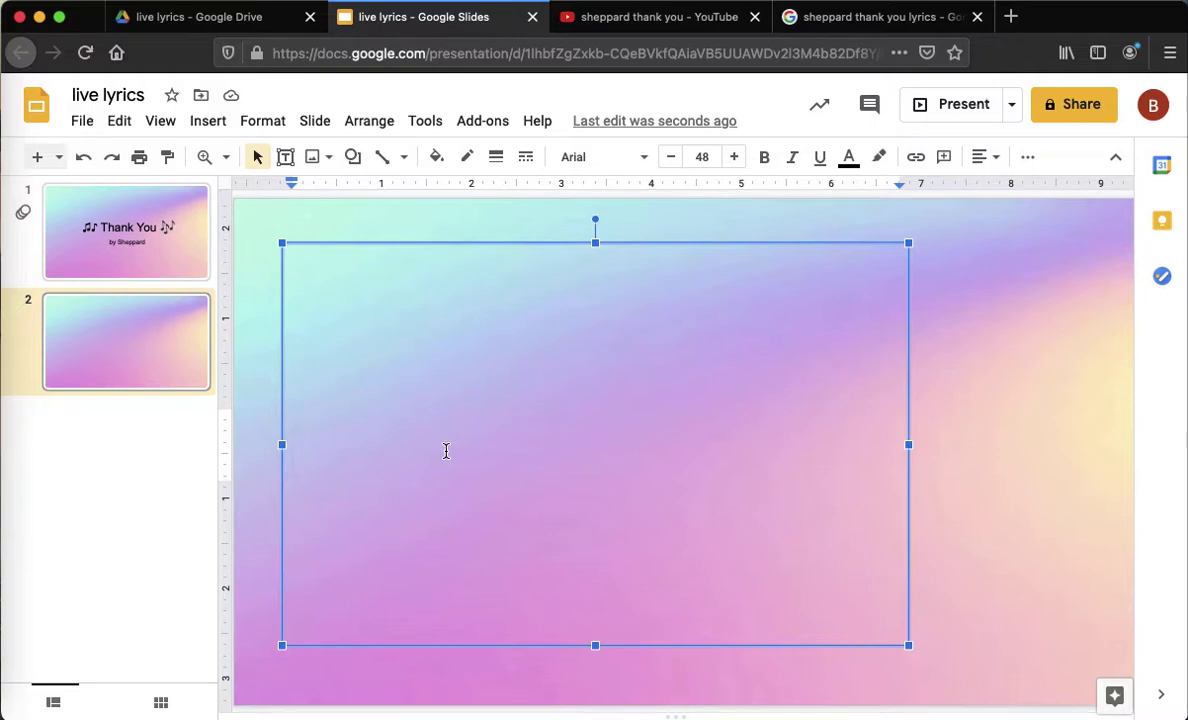
Step: Paste the three lyric lines into slide 2's text box and set them to 38 pt
{"action": "key", "text": "super+v"}
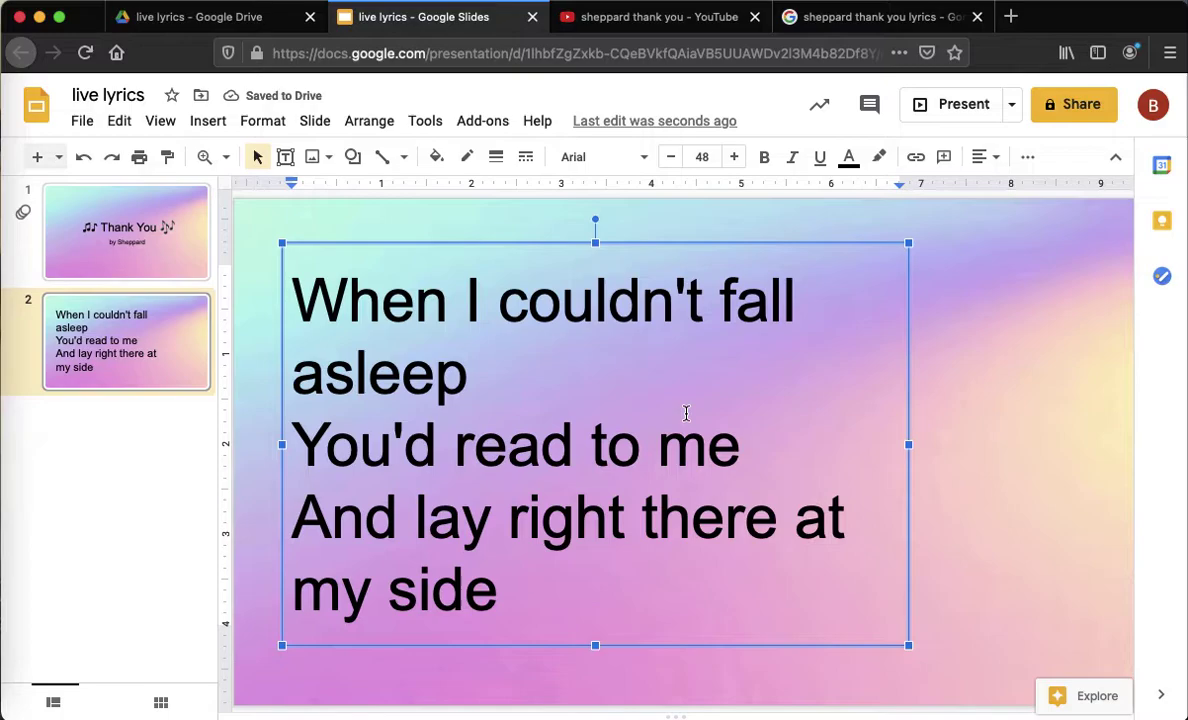
{"action": "key", "text": "super+a"}
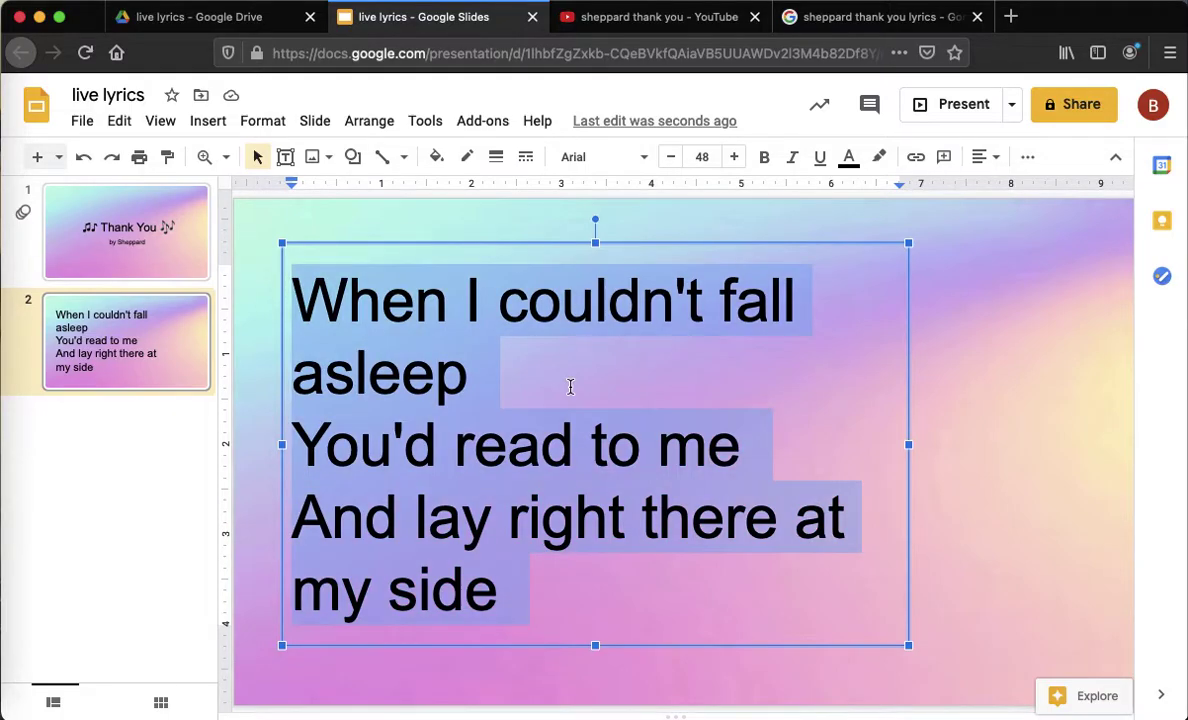
{"action": "left_click", "coordinate": [701, 156]}
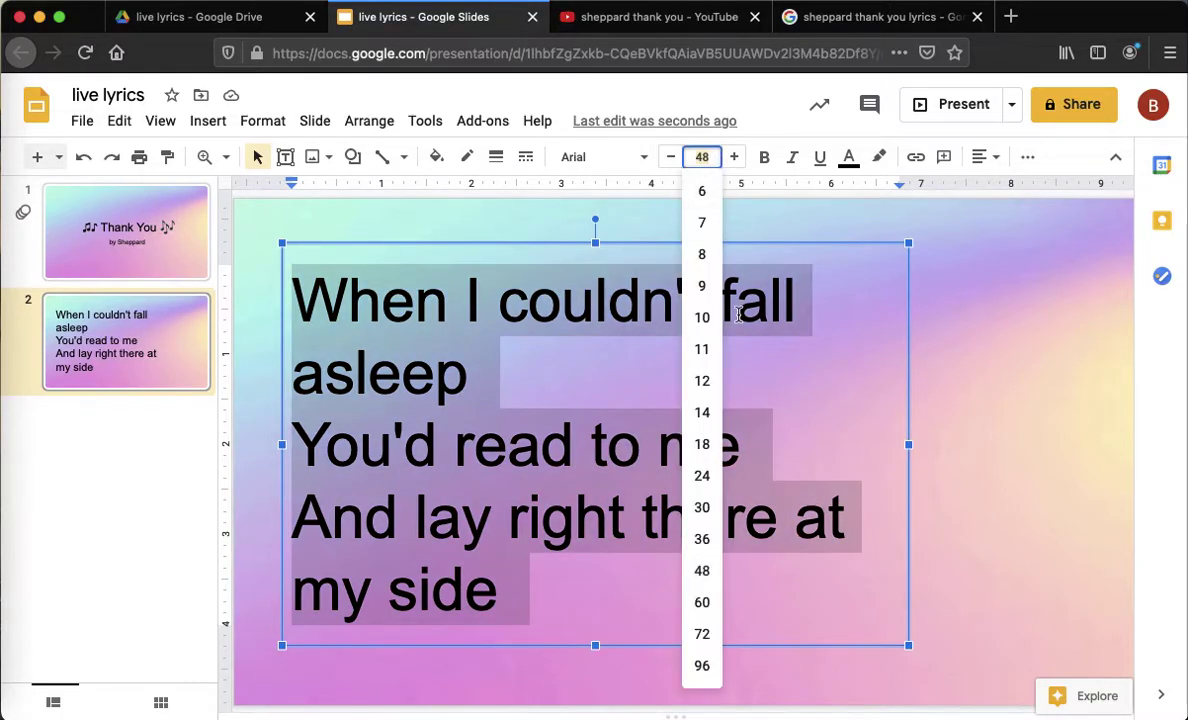
{"action": "key", "text": "Return"}
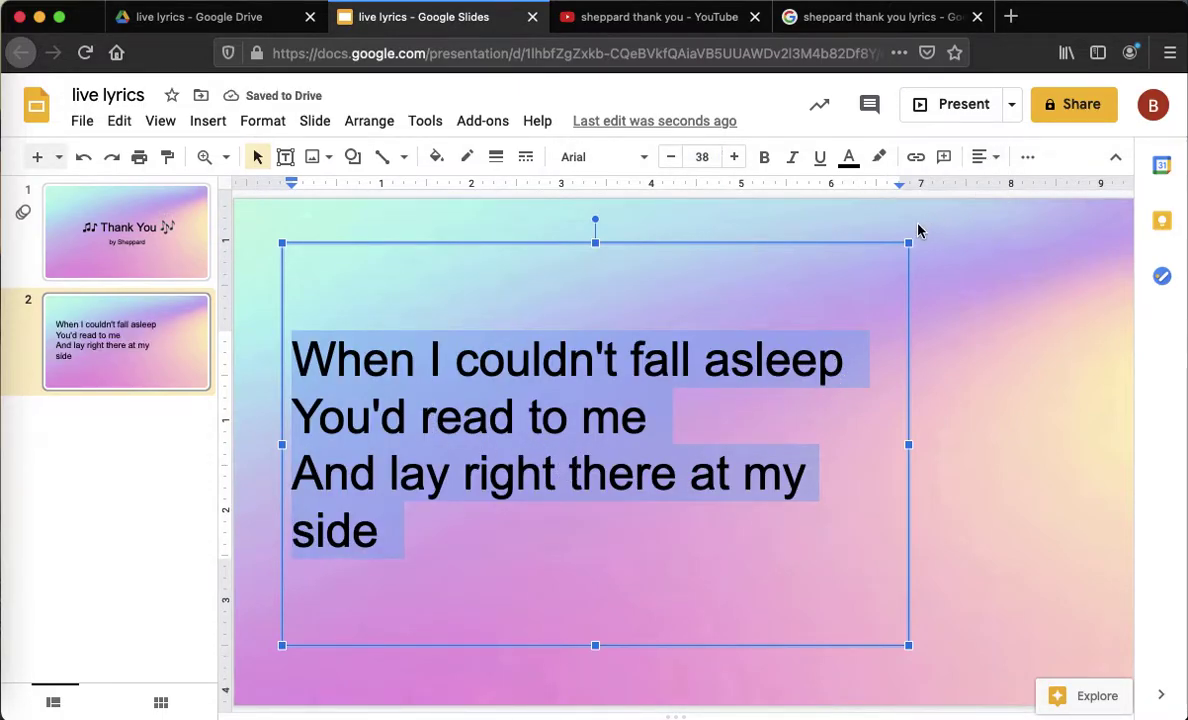
Step: Centre slide 2's lyric lines and set their line spacing to 1.5
{"action": "left_click", "coordinate": [988, 160]}
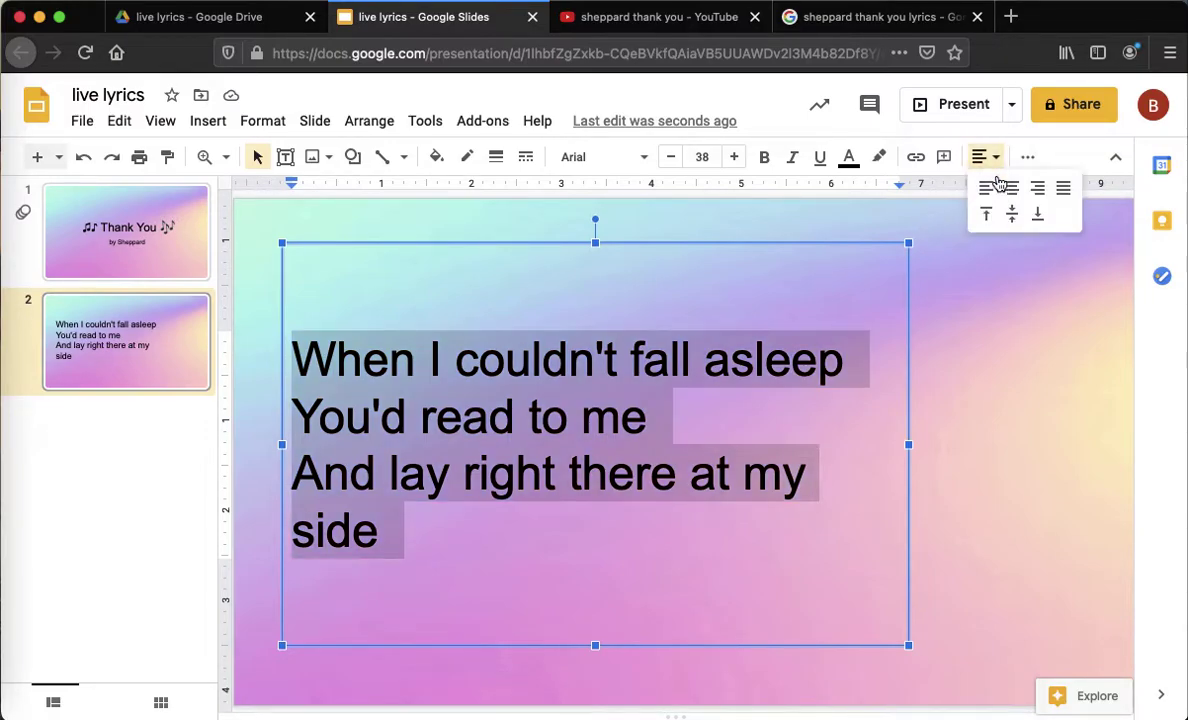
{"action": "left_click", "coordinate": [1010, 190]}
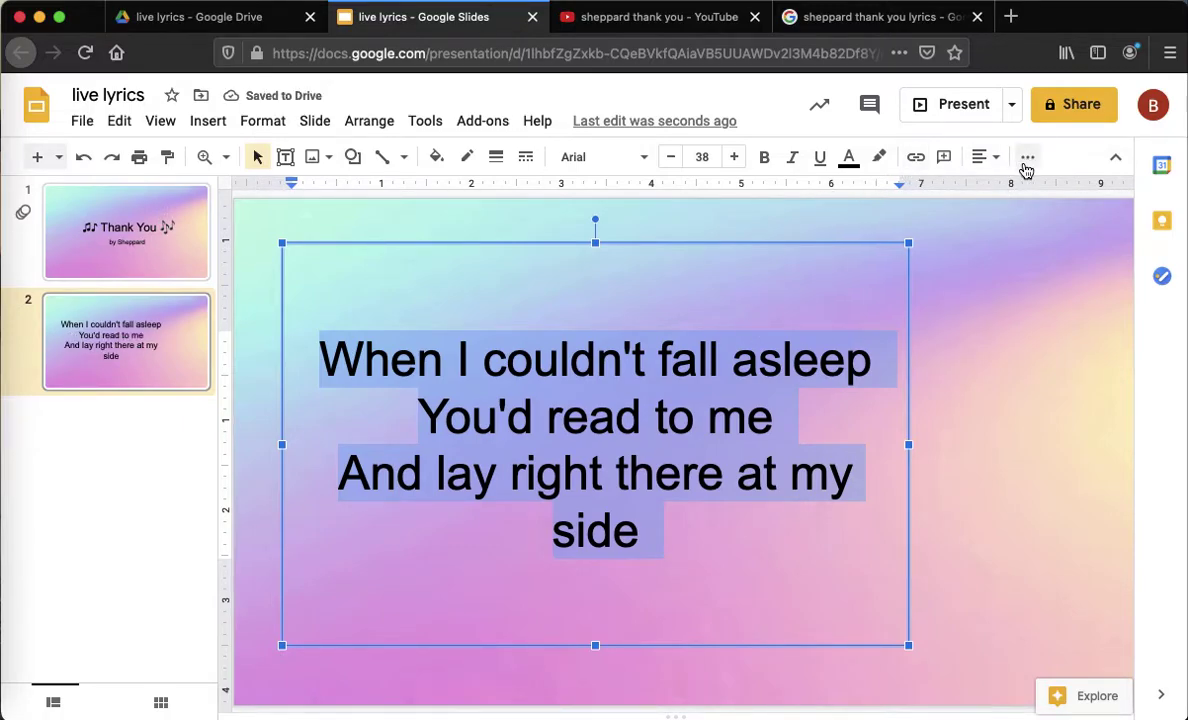
{"action": "left_click", "coordinate": [1027, 157]}
{"action": "left_click", "coordinate": [674, 196]}
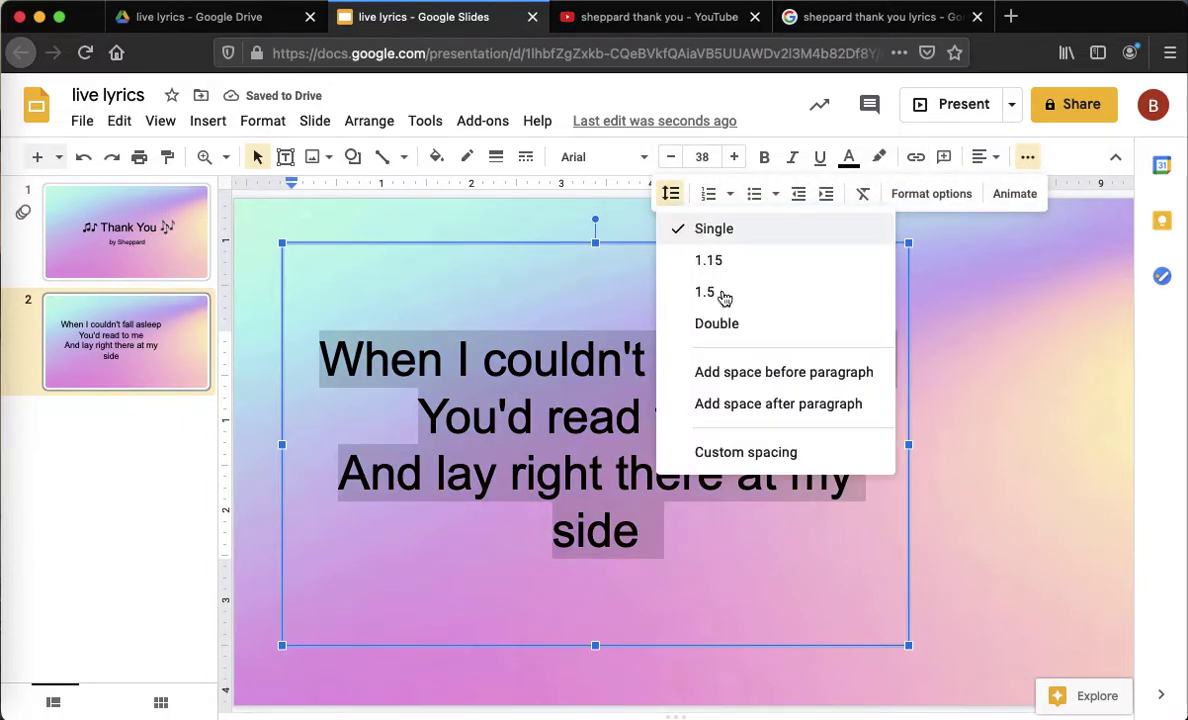
{"action": "left_click", "coordinate": [712, 295]}
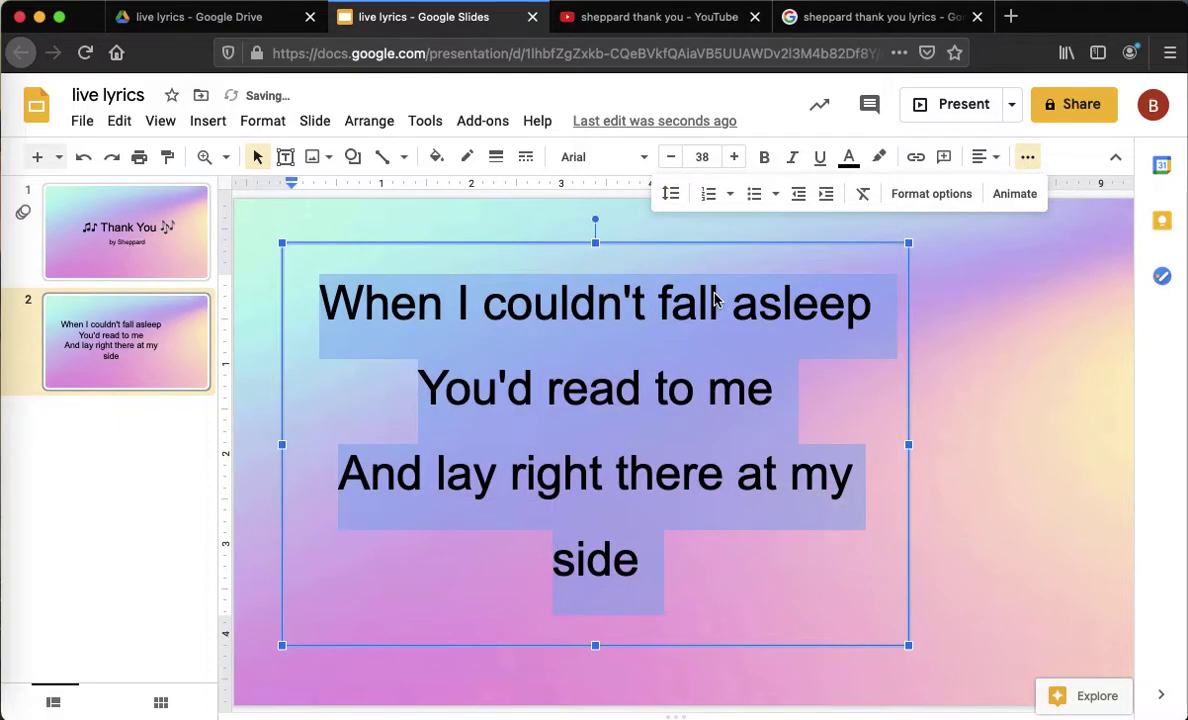
{"action": "left_click", "coordinate": [769, 543]}
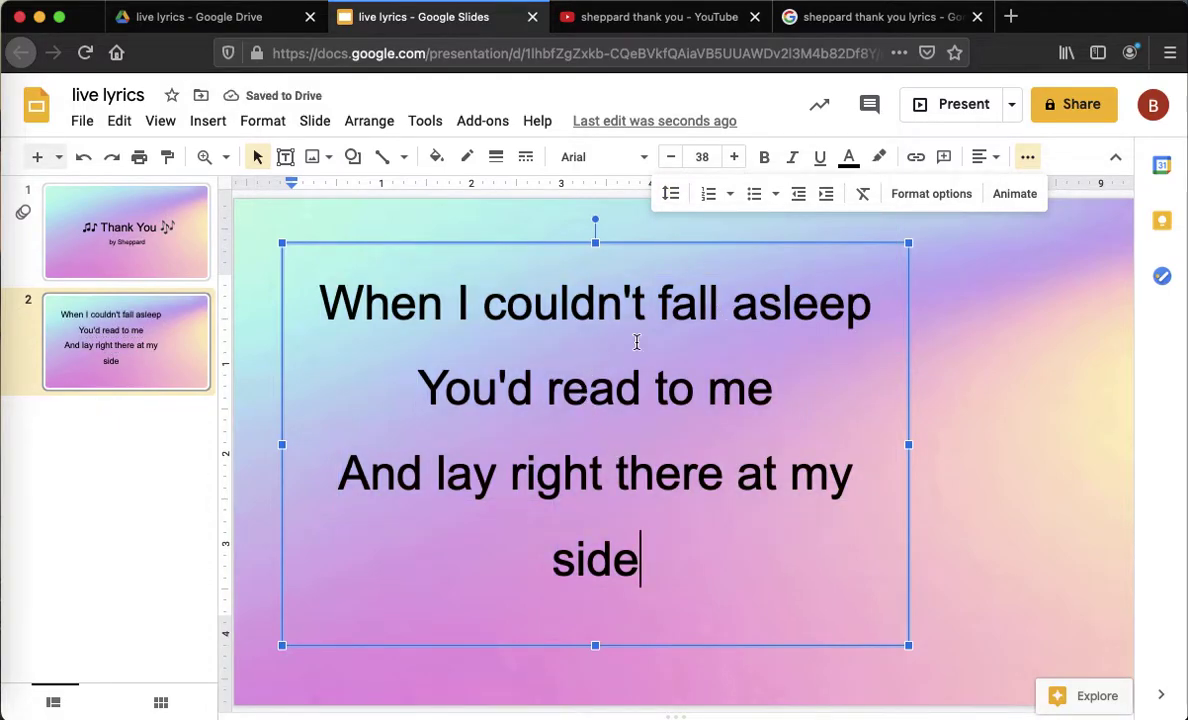
Step: Stretch the lyrics text box across the full slide width so each lyric line fits on one line
{"action": "left_click_drag", "start_coordinate": [592, 469], "coordinate": [702, 543]}
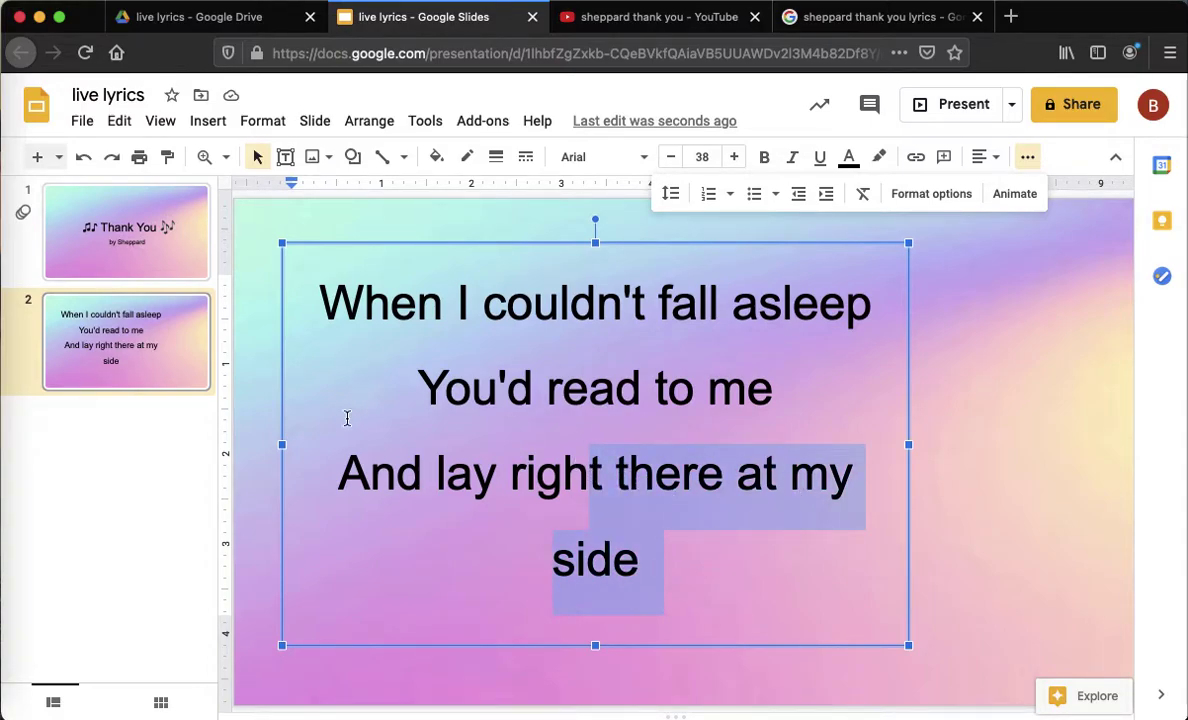
{"action": "left_click_drag", "start_coordinate": [282, 444], "coordinate": [235, 440]}
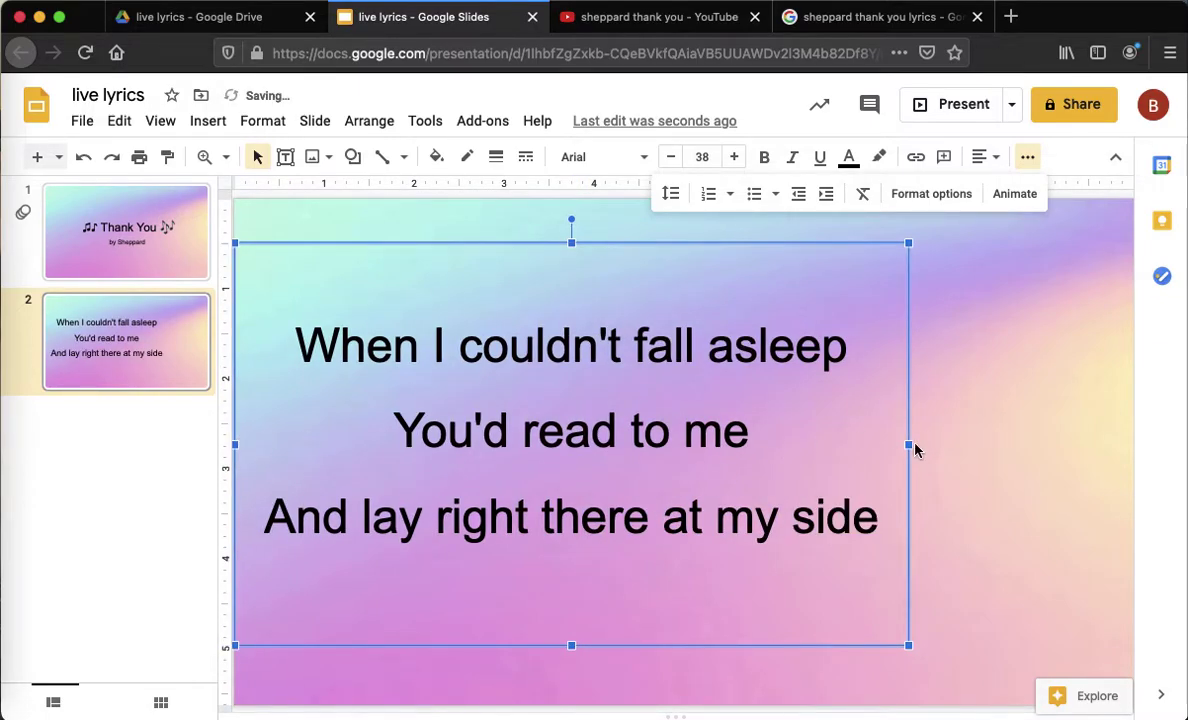
{"action": "left_click_drag", "start_coordinate": [908, 444], "coordinate": [1129, 459]}
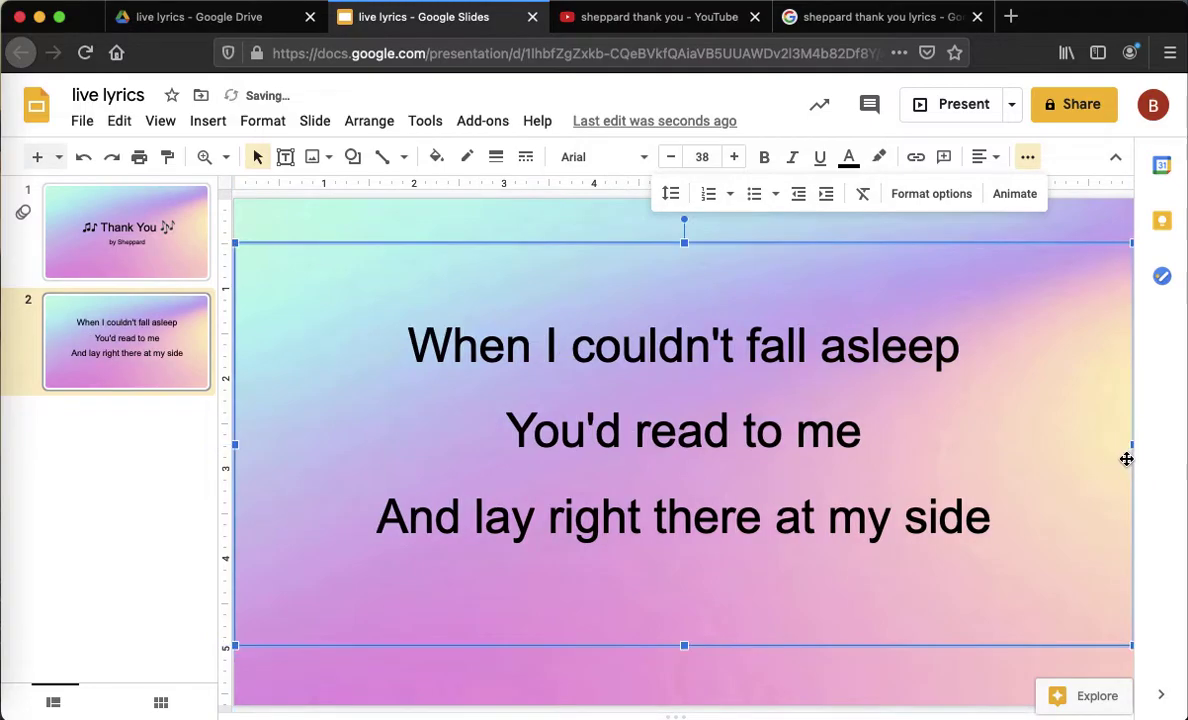
{"action": "left_click", "coordinate": [798, 677]}
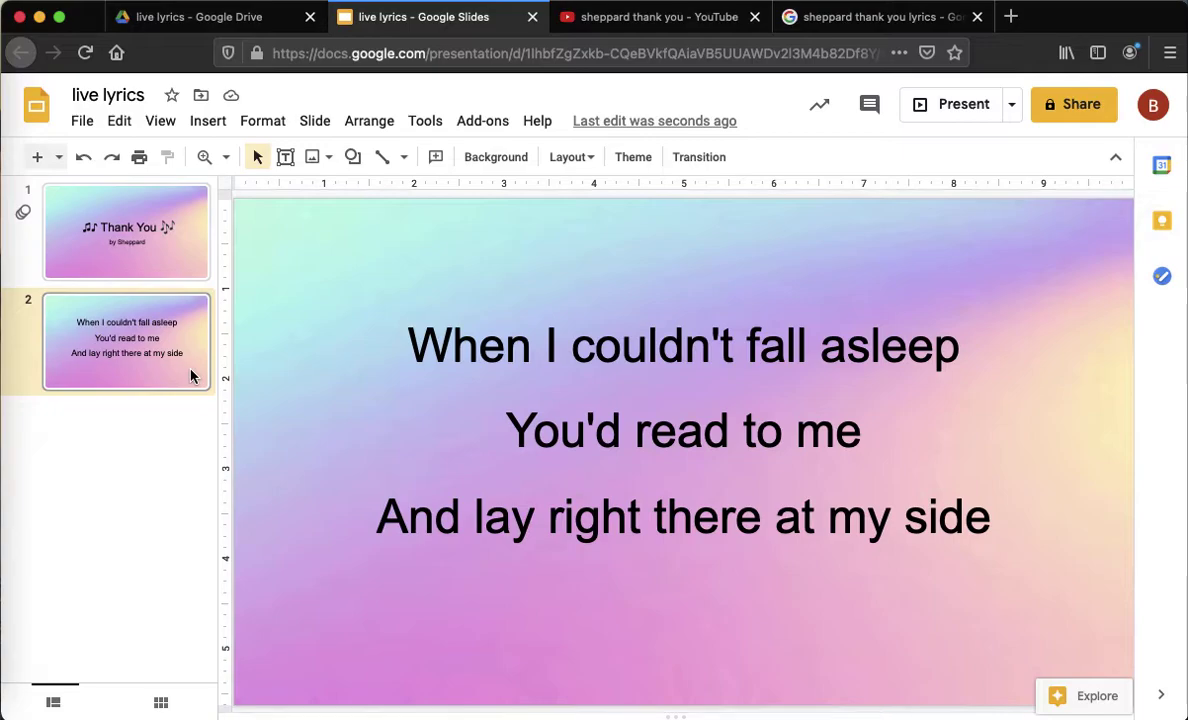
{"action": "left_click", "coordinate": [447, 342]}
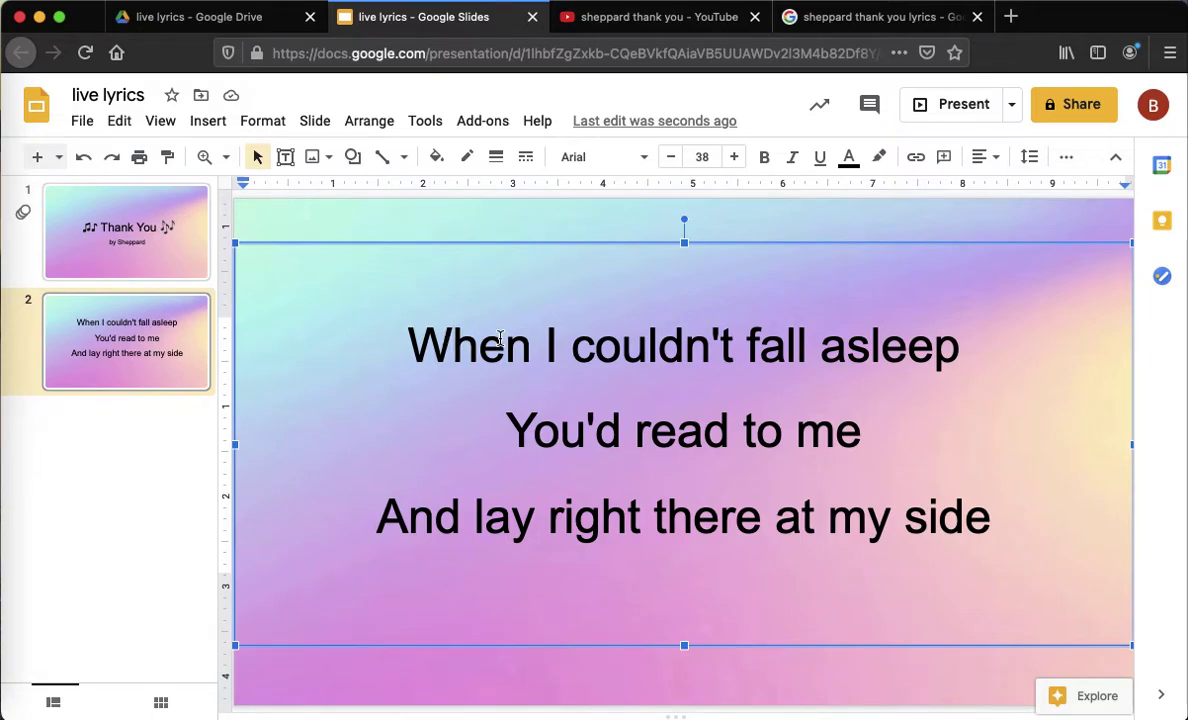
{"action": "left_click", "coordinate": [550, 236]}
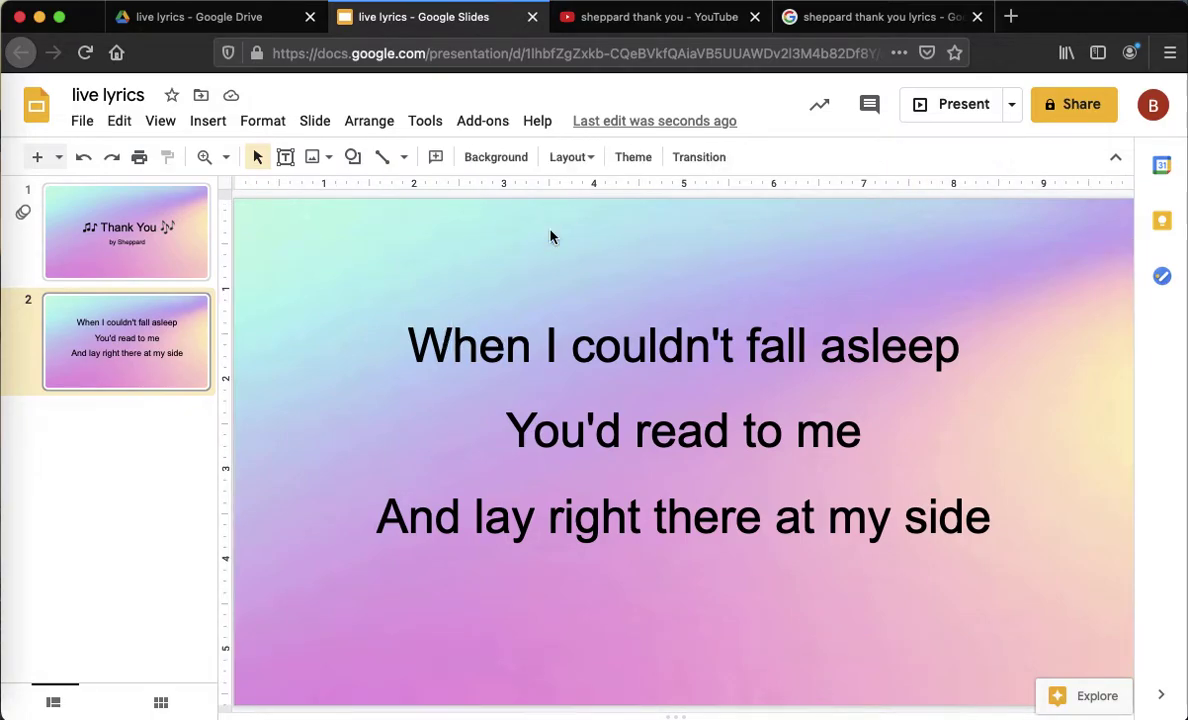
{"action": "left_click_drag", "start_coordinate": [403, 335], "coordinate": [962, 330]}
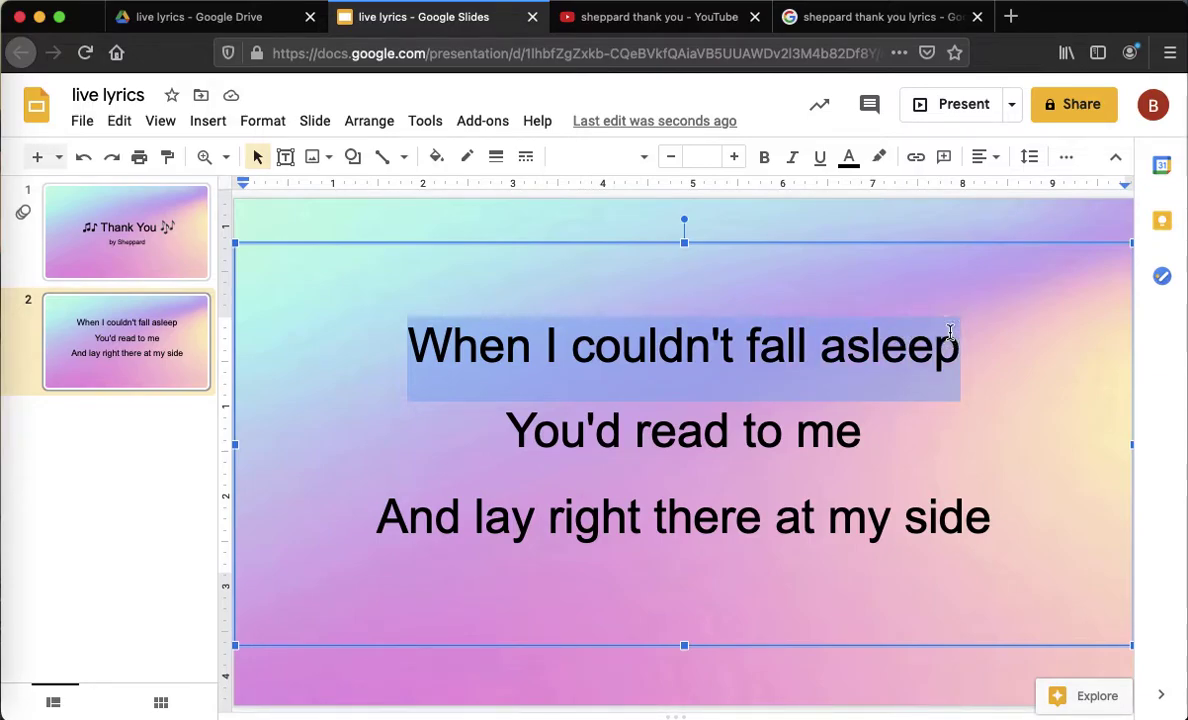
{"action": "left_click", "coordinate": [987, 232]}
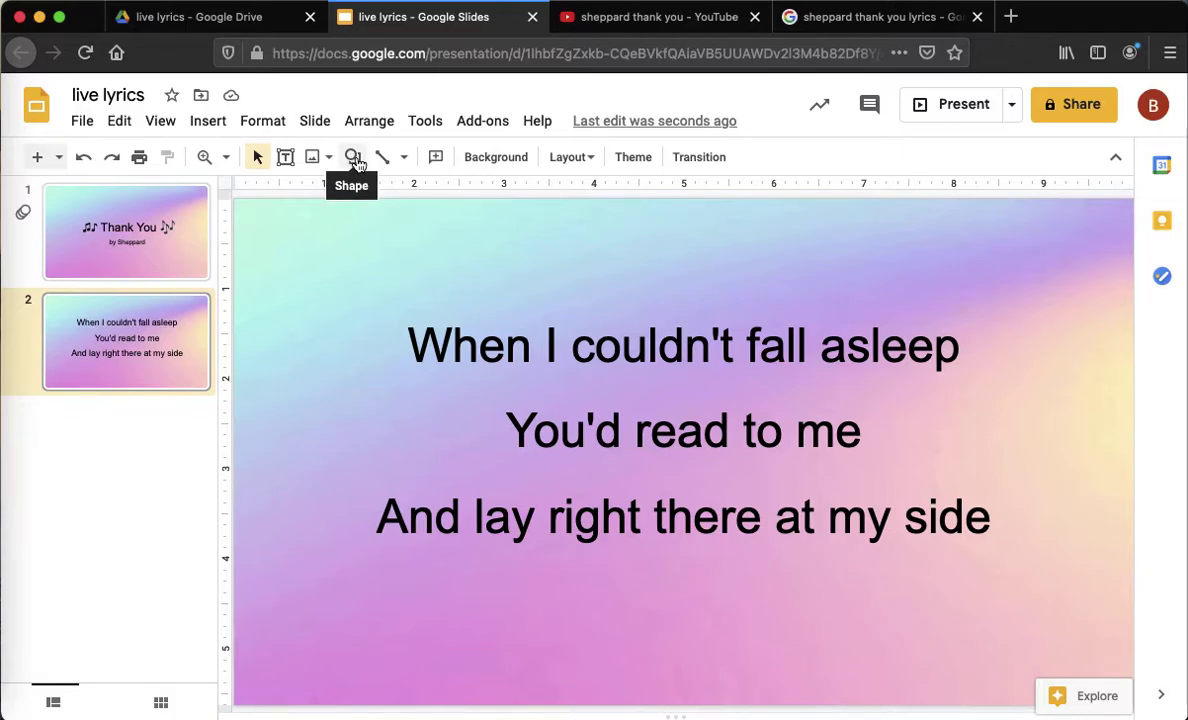
Step: Draw a rounded rectangle over the first lyric line, 'When I couldn't fall asleep'
{"action": "left_click", "coordinate": [355, 158]}
{"action": "mouse_move", "coordinate": [397, 196]}
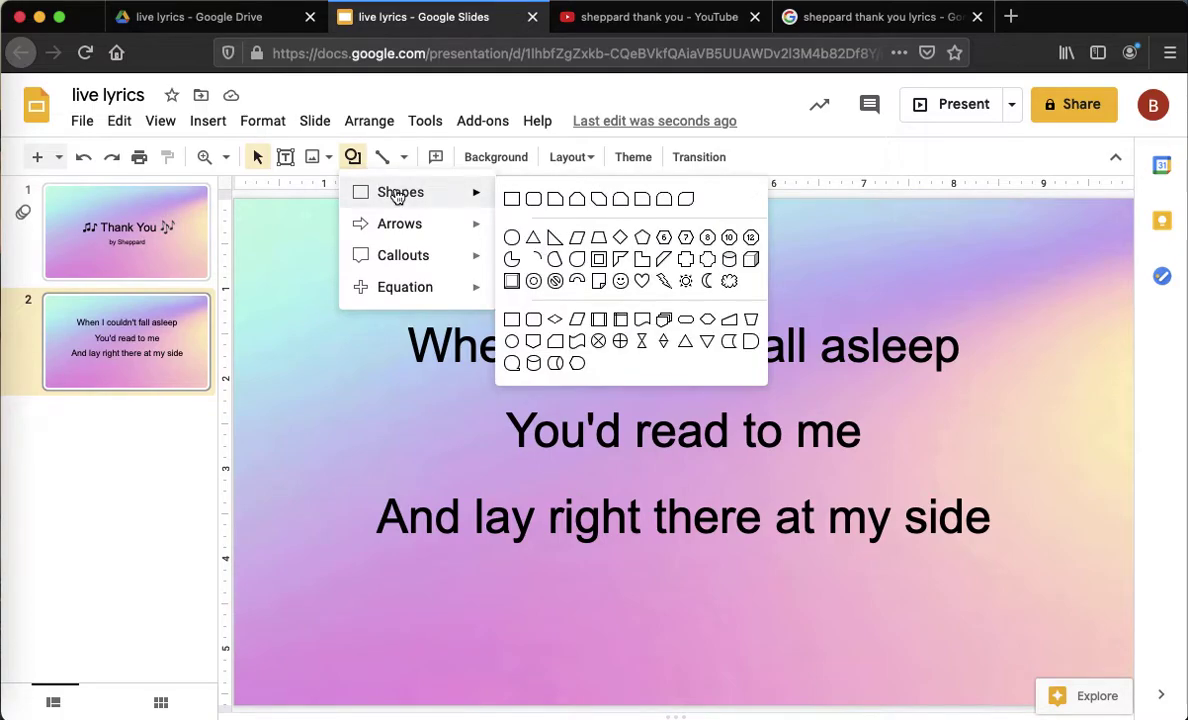
{"action": "left_click", "coordinate": [536, 209]}
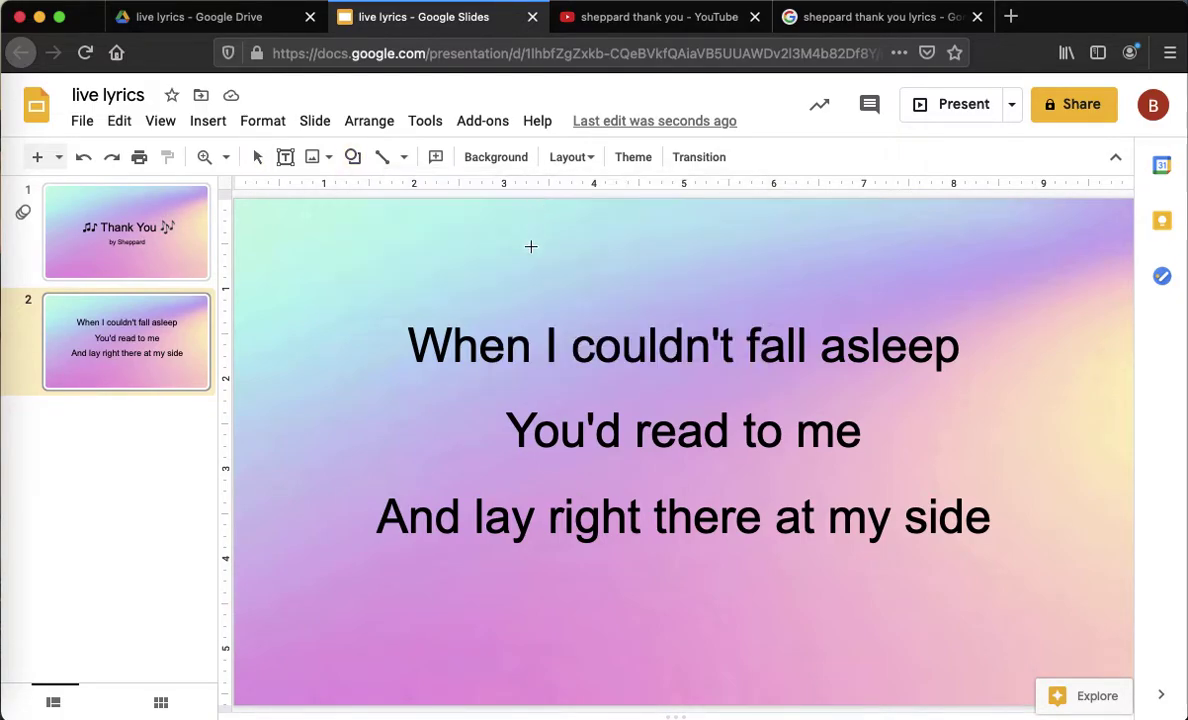
{"action": "left_click_drag", "start_coordinate": [396, 316], "coordinate": [966, 381]}
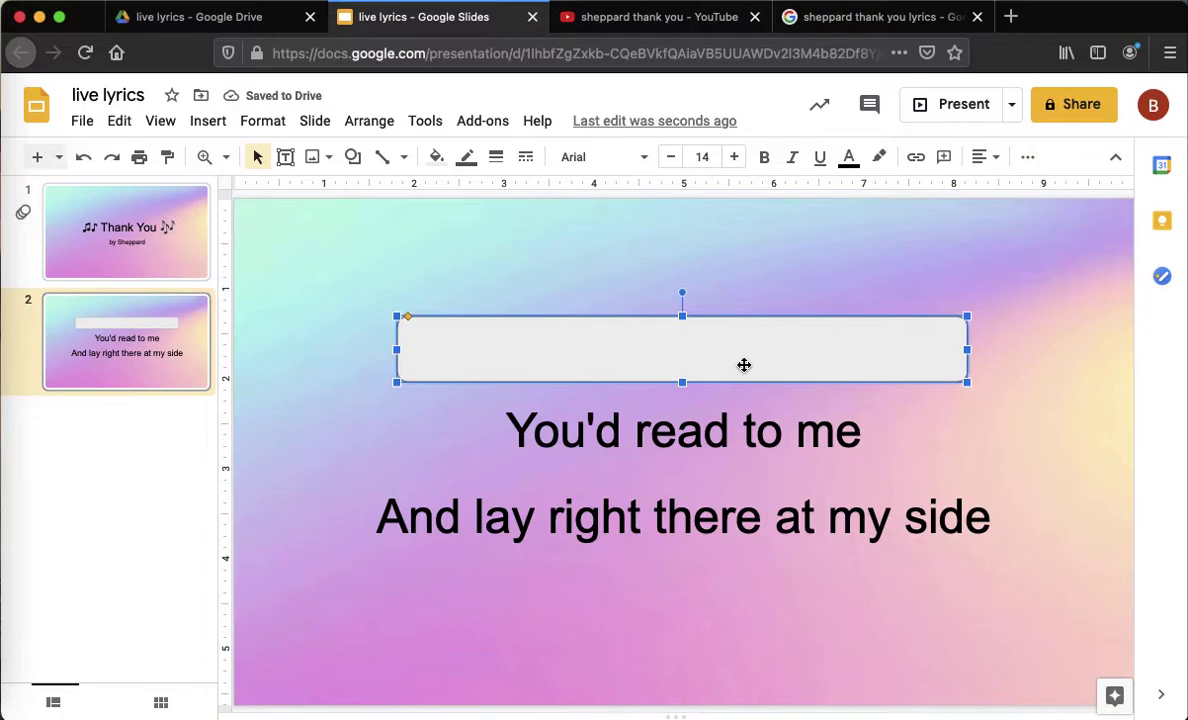
Step: Fill the rectangle with yellow and lower its transparency so it is semi-transparent
{"action": "left_click", "coordinate": [437, 160]}
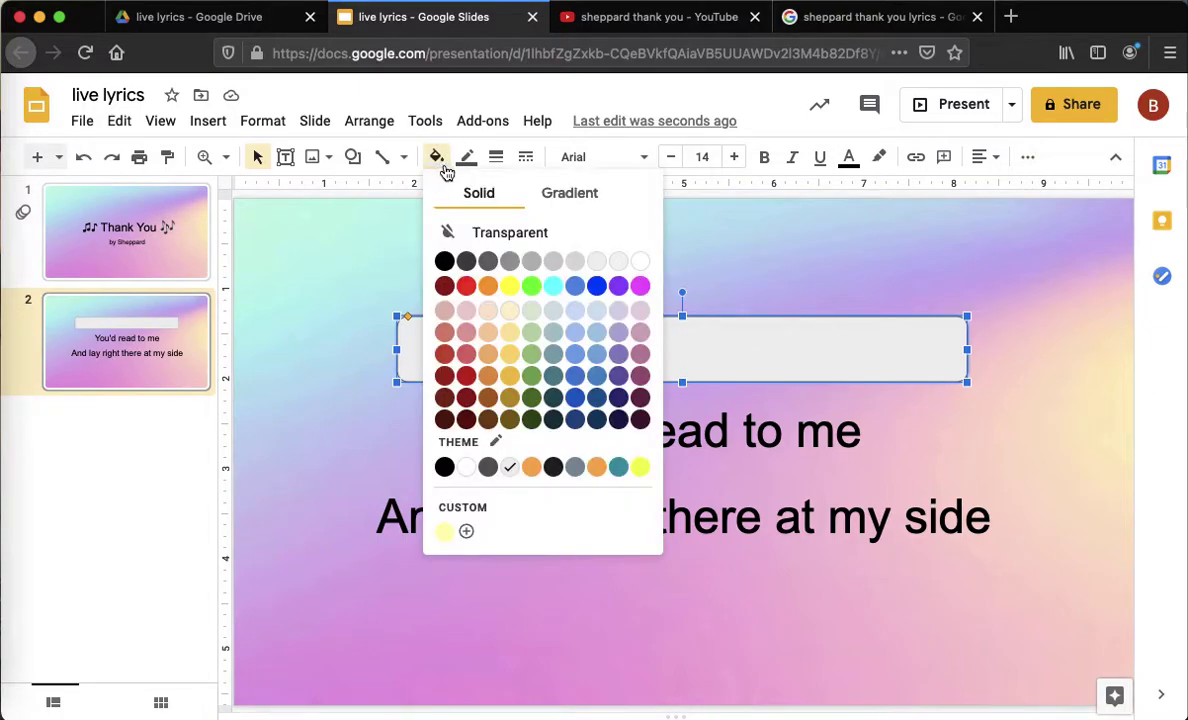
{"action": "left_click", "coordinate": [512, 289]}
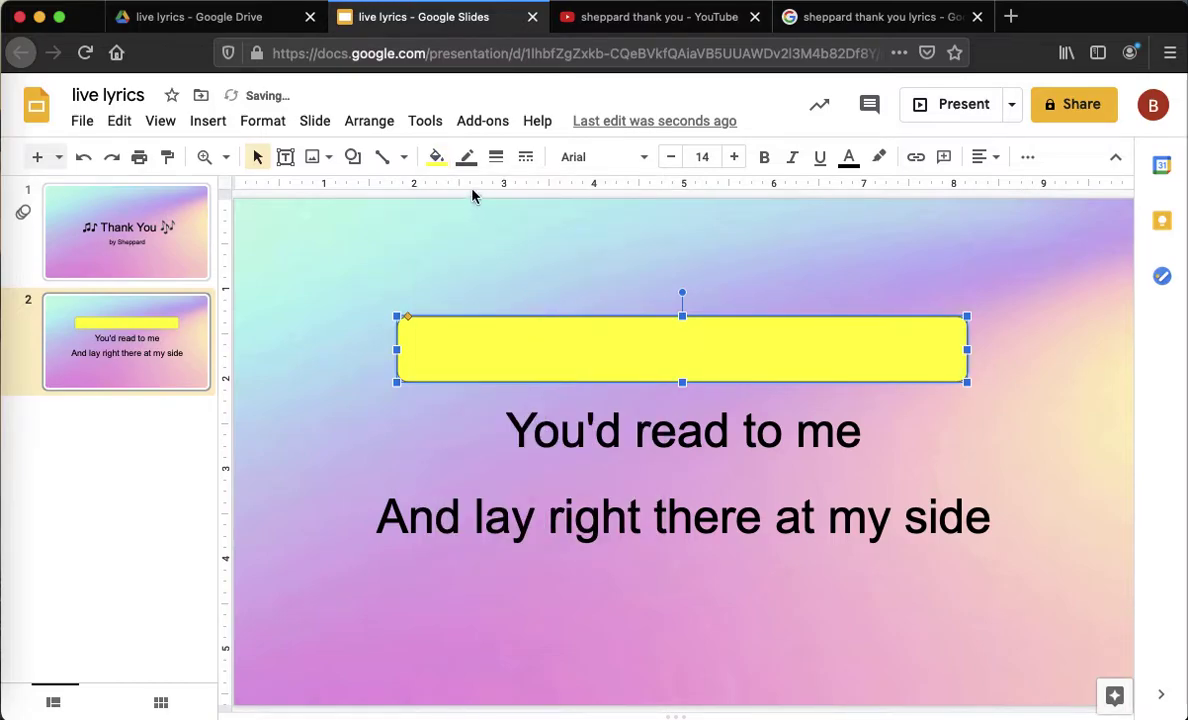
{"action": "left_click", "coordinate": [440, 160]}
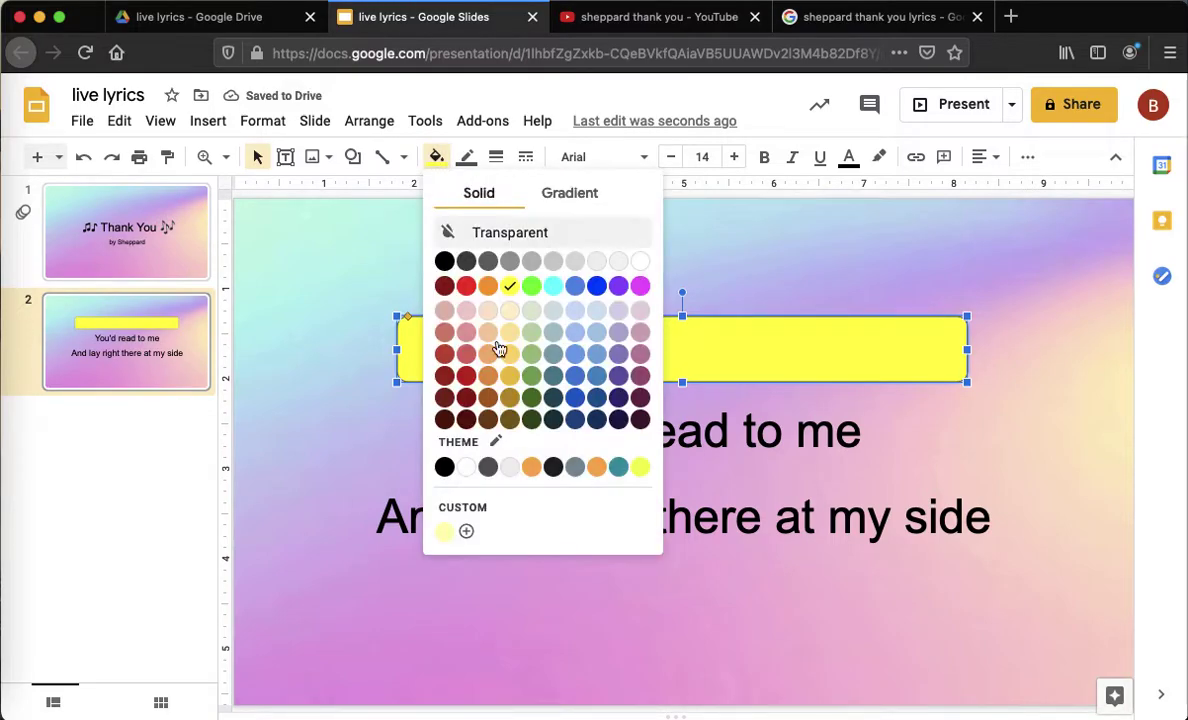
{"action": "left_click", "coordinate": [565, 517]}
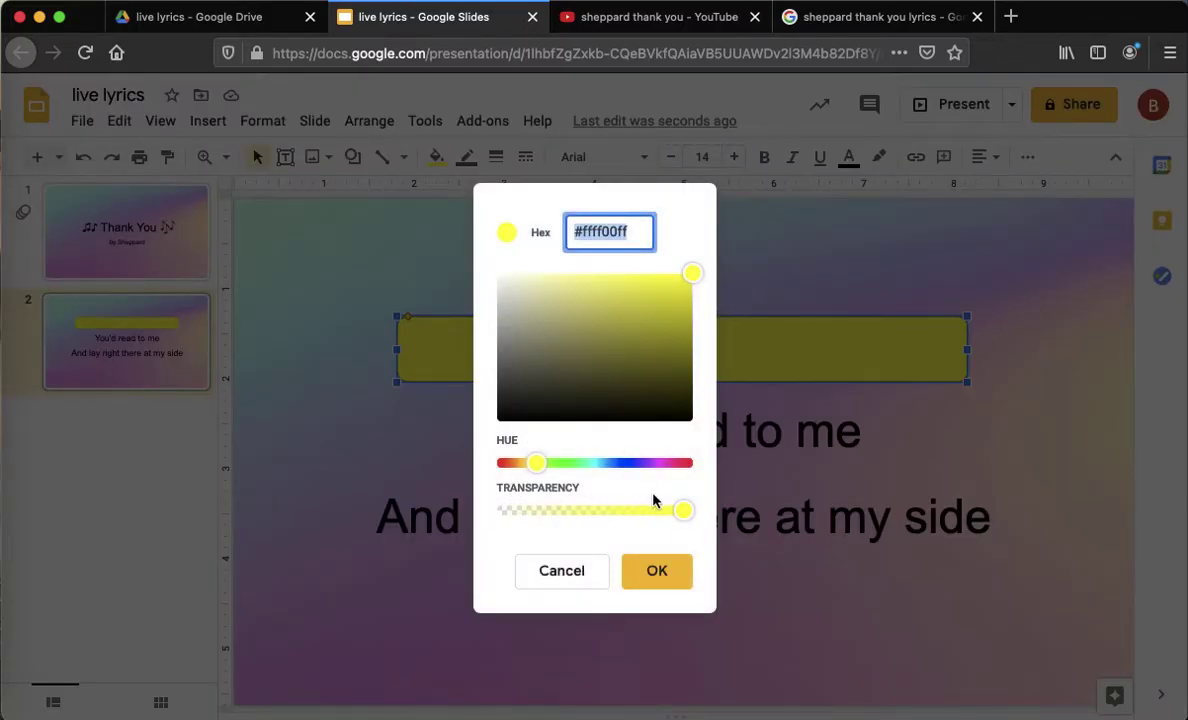
{"action": "left_click_drag", "start_coordinate": [686, 513], "coordinate": [574, 521]}
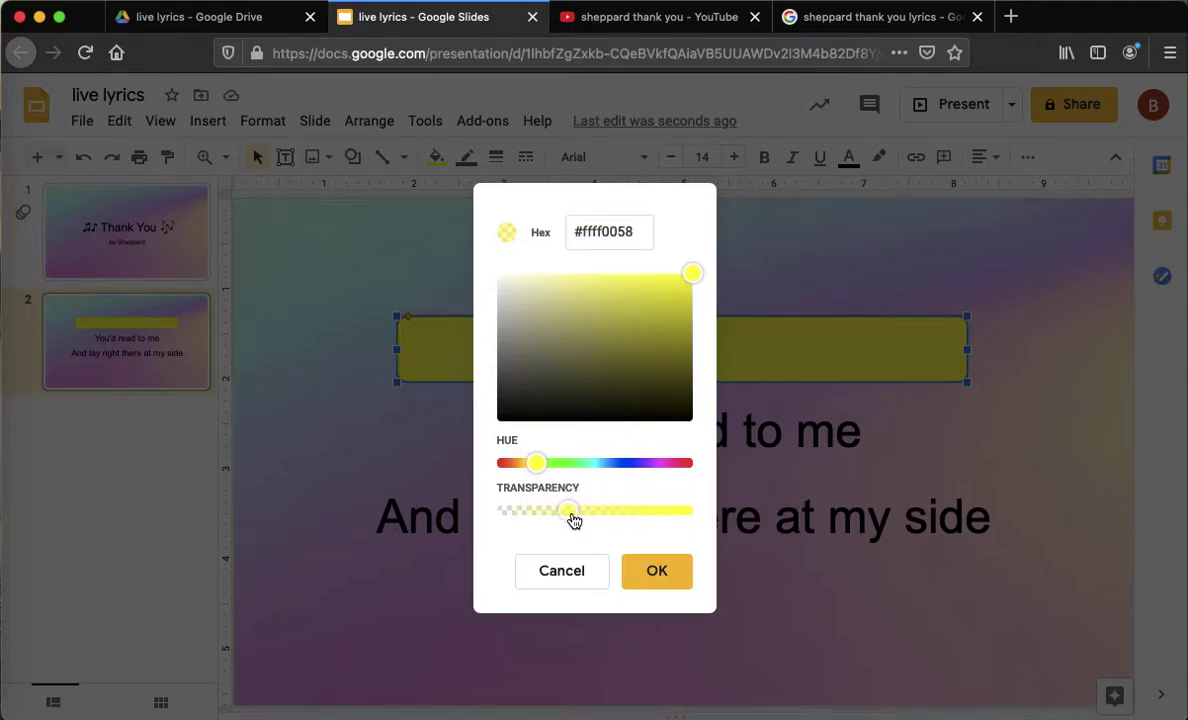
{"action": "left_click", "coordinate": [656, 571]}
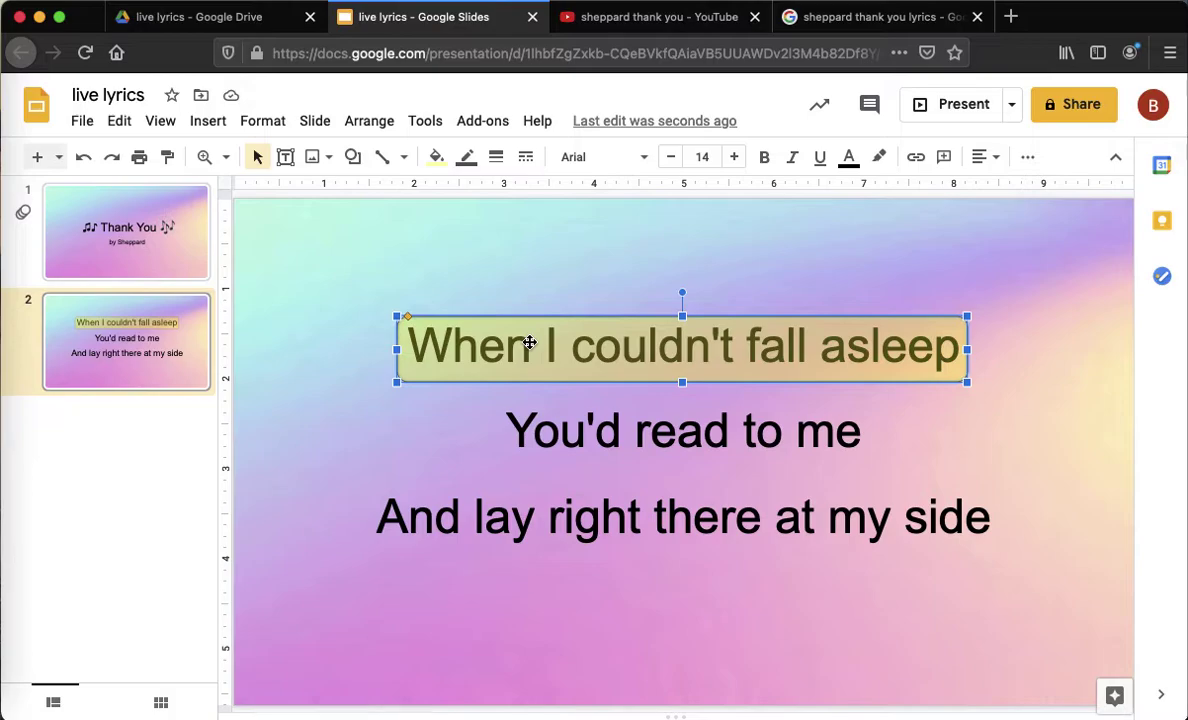
Step: Copy the yellow box onto the second and third lyric lines, resizing each copy to fit its line
{"action": "left_click_drag", "start_coordinate": [530, 343], "coordinate": [576, 436]}
{"action": "left_click_drag", "start_coordinate": [402, 435], "coordinate": [493, 432]}
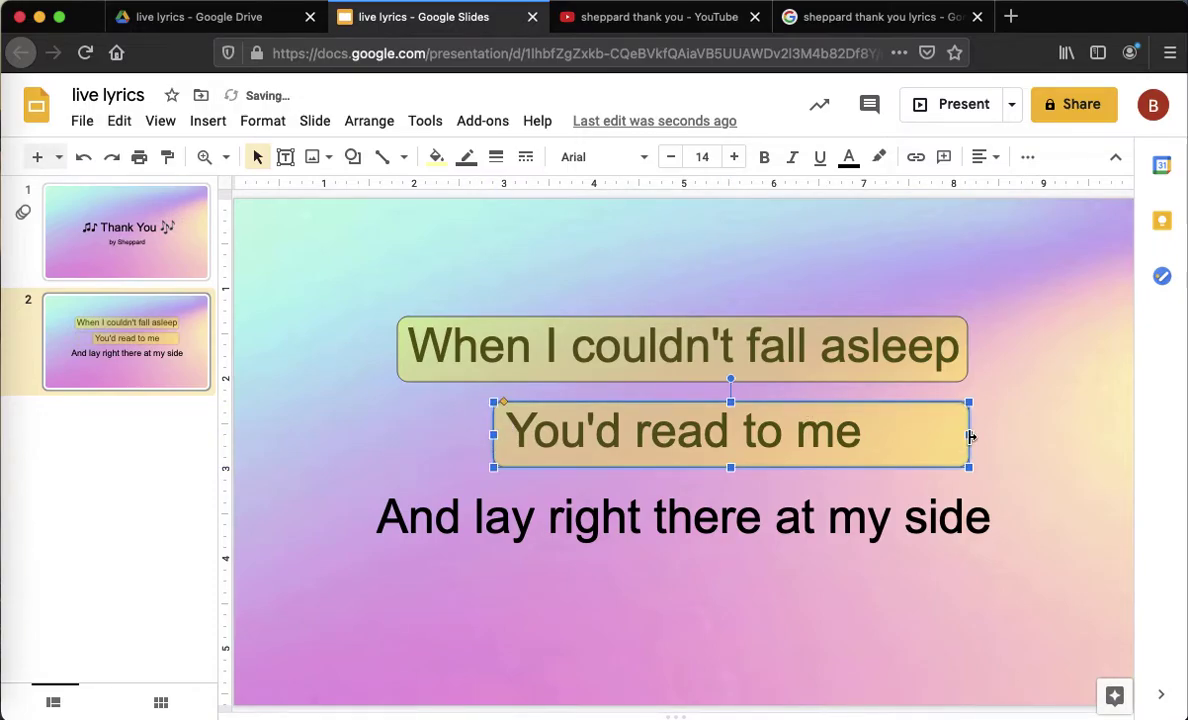
{"action": "left_click_drag", "start_coordinate": [970, 436], "coordinate": [873, 440]}
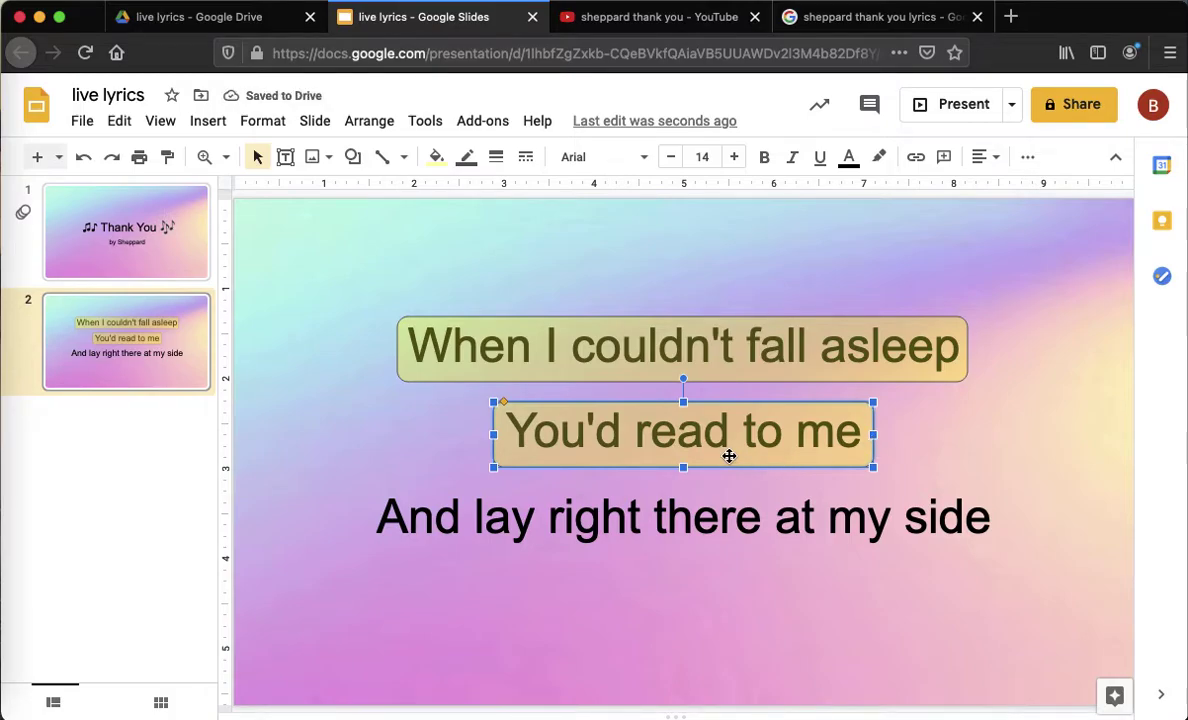
{"action": "left_click_drag", "start_coordinate": [729, 456], "coordinate": [704, 535]}
{"action": "left_click_drag", "start_coordinate": [392, 516], "coordinate": [371, 519]}
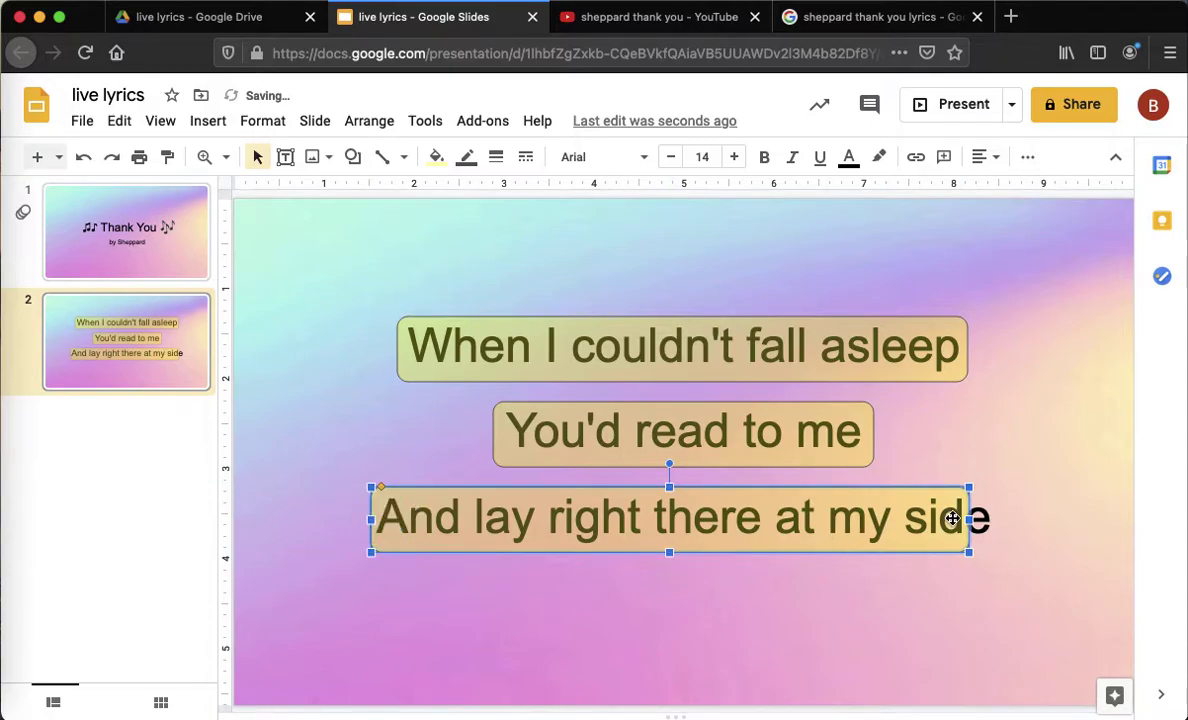
{"action": "left_click_drag", "start_coordinate": [968, 519], "coordinate": [1001, 521]}
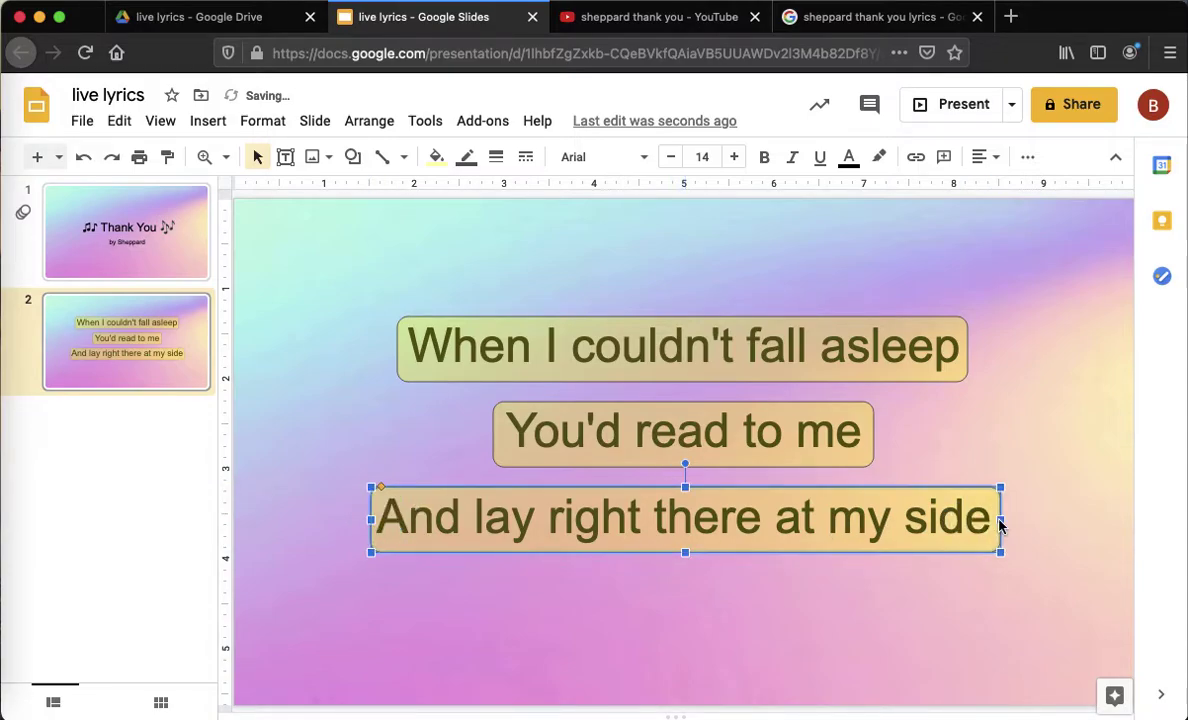
Step: Make the first yellow box's border colour transparent
{"action": "left_click", "coordinate": [469, 344]}
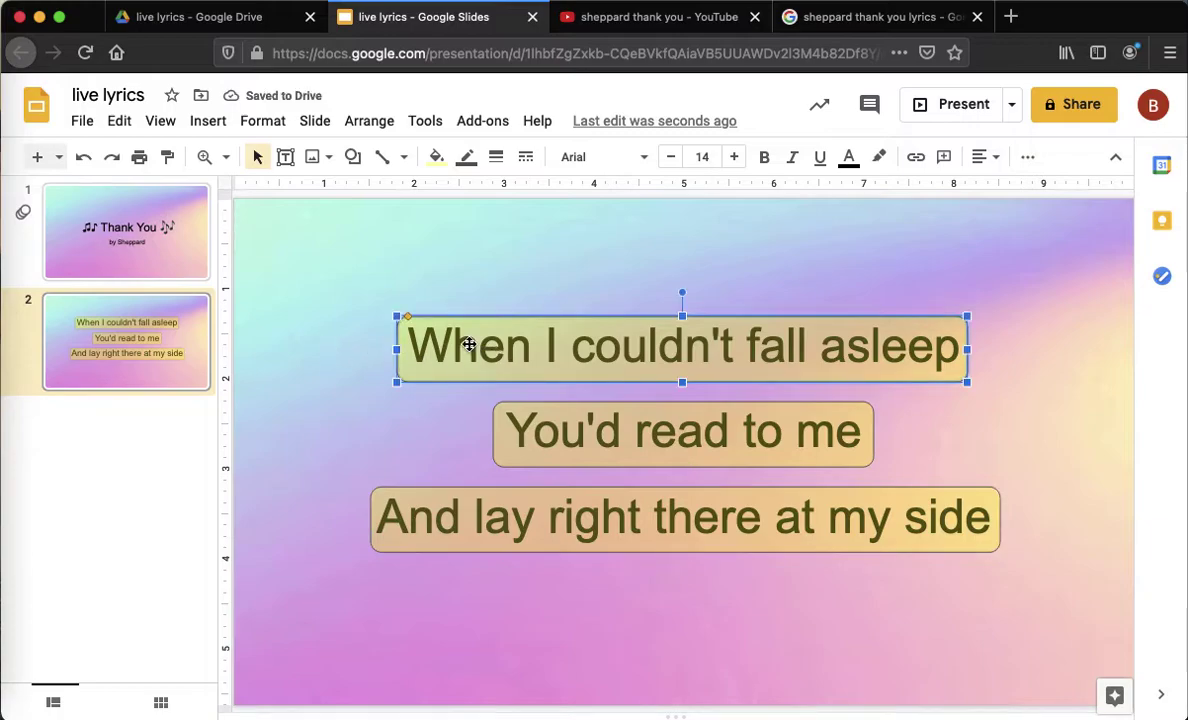
{"action": "left_click", "coordinate": [336, 300]}
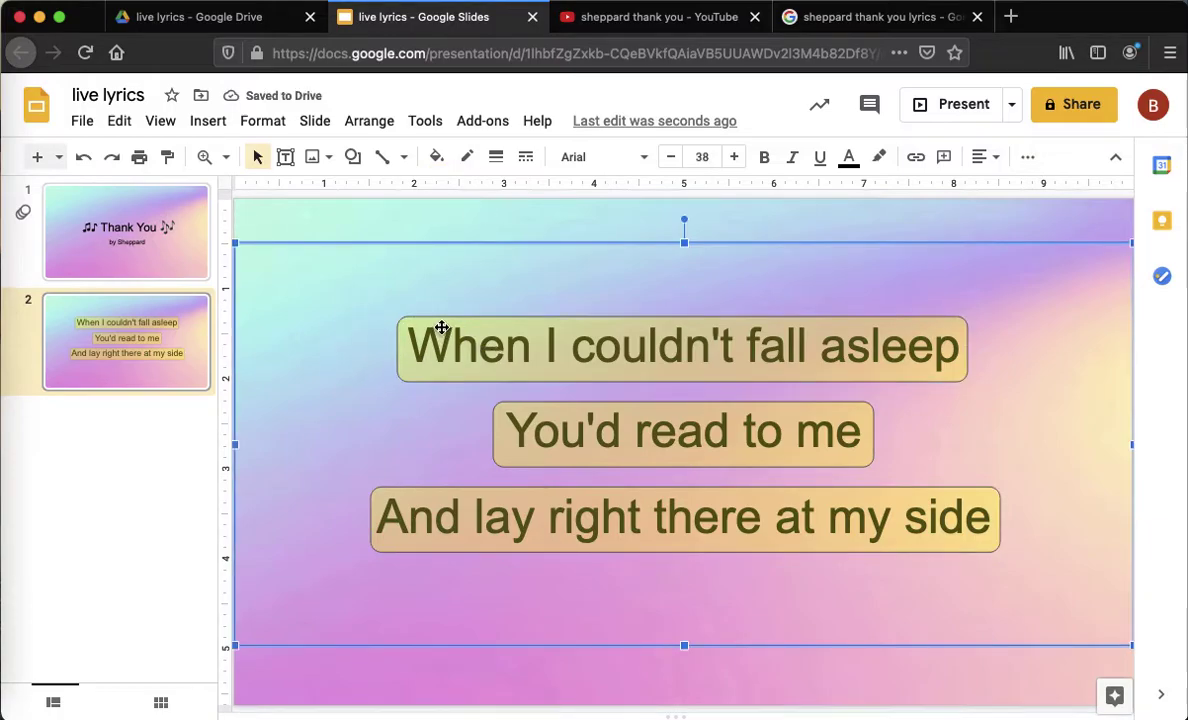
{"action": "left_click", "coordinate": [537, 373]}
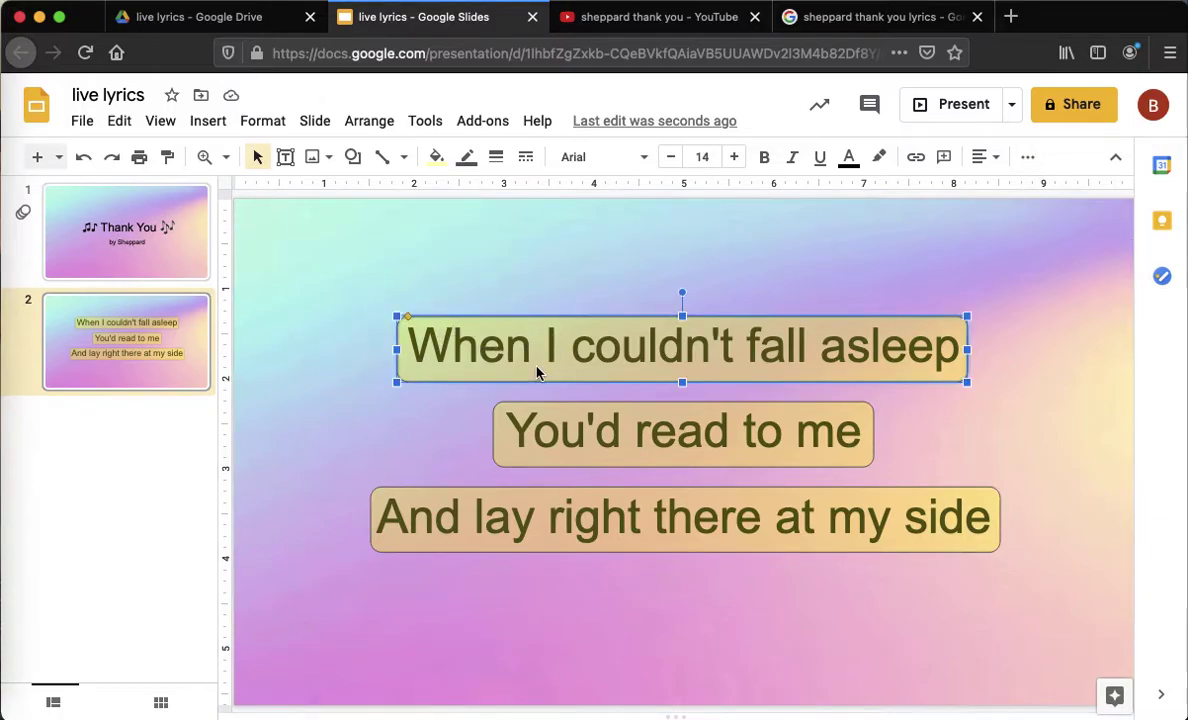
{"action": "left_click", "coordinate": [466, 157]}
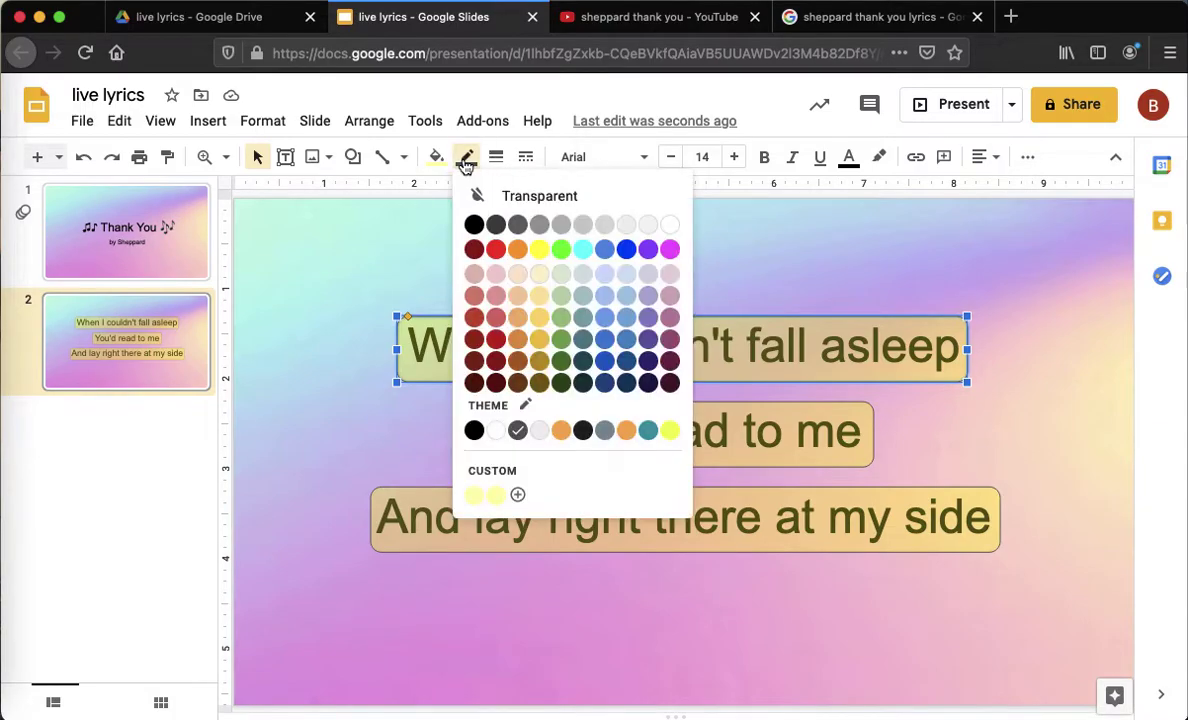
{"action": "left_click", "coordinate": [670, 224]}
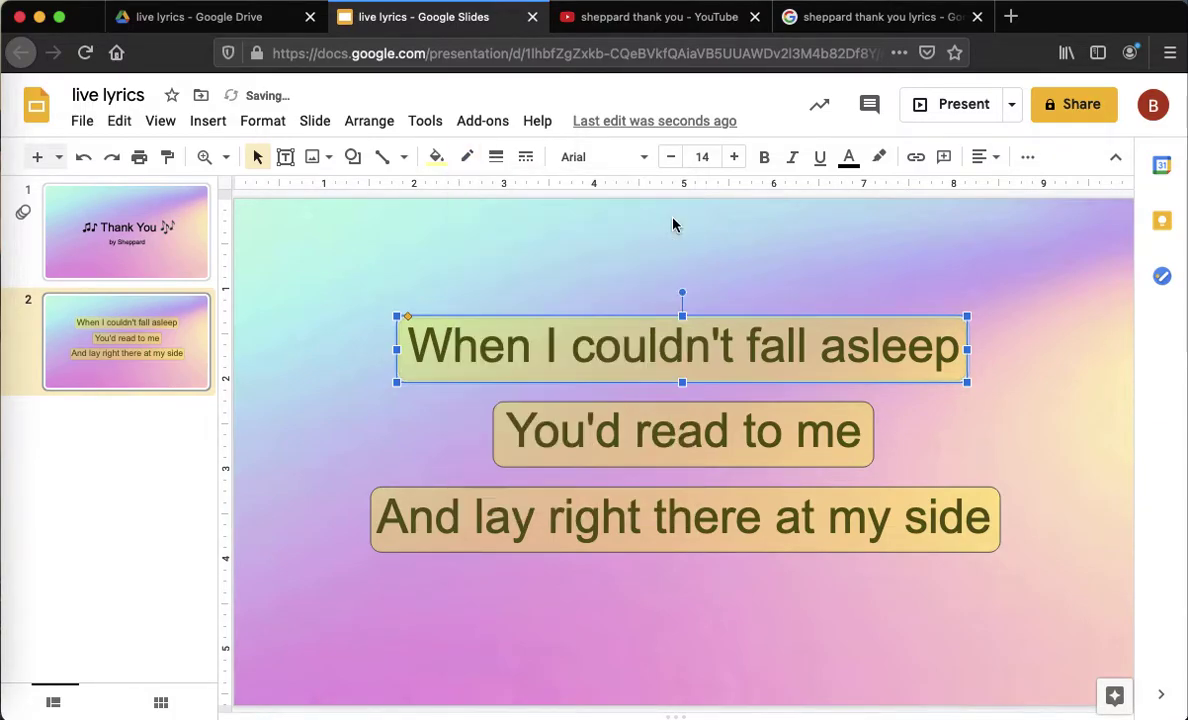
{"action": "left_click", "coordinate": [468, 158]}
{"action": "left_click", "coordinate": [509, 185]}
Step: Set the second and third yellow boxes' borders to transparent, then deselect
{"action": "left_click", "coordinate": [607, 418]}
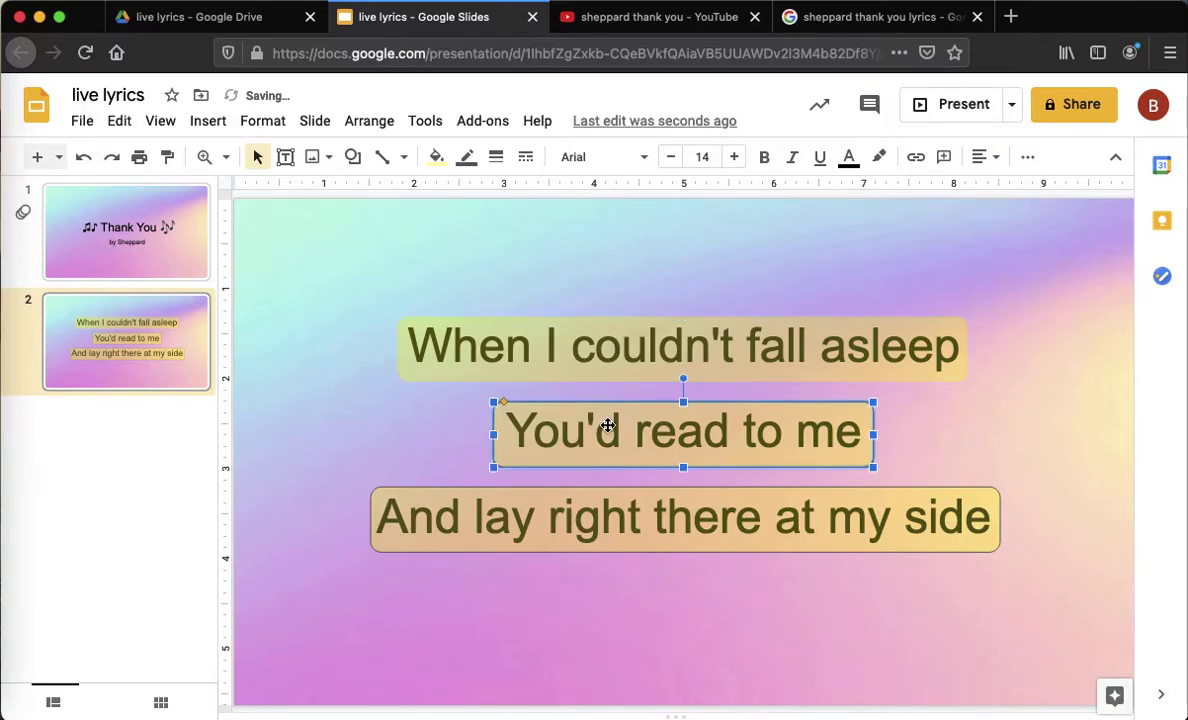
{"action": "left_click", "coordinate": [467, 158]}
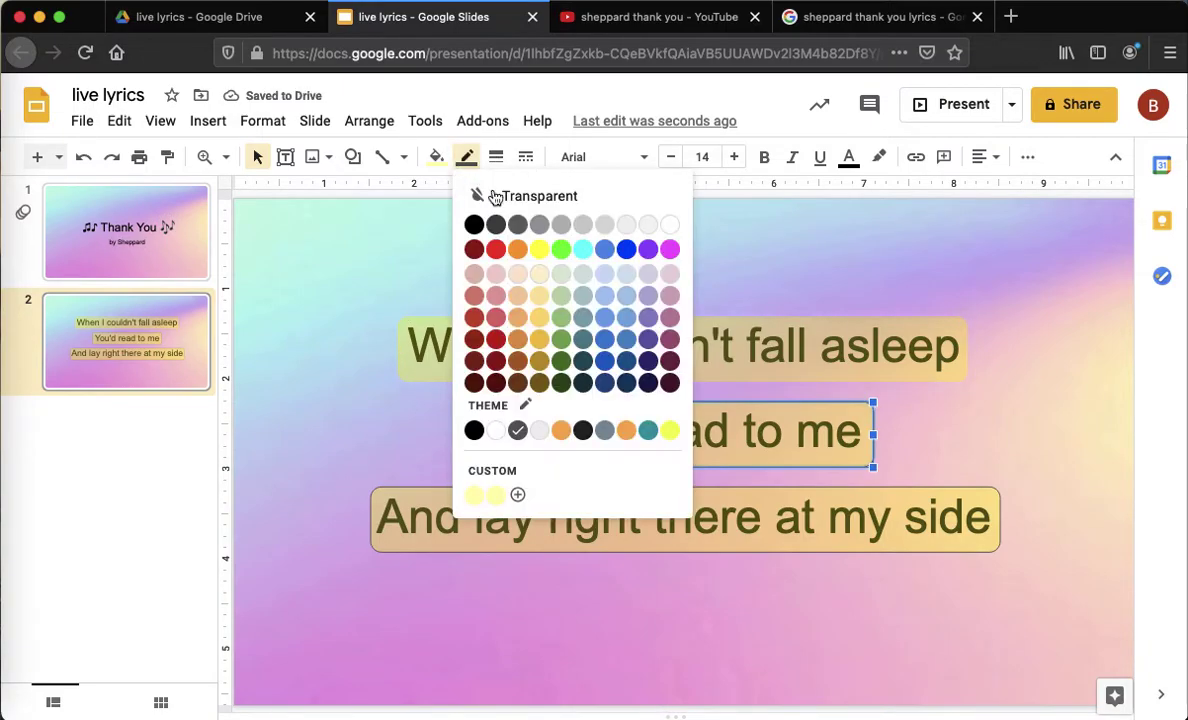
{"action": "left_click", "coordinate": [496, 195]}
{"action": "left_click", "coordinate": [552, 518]}
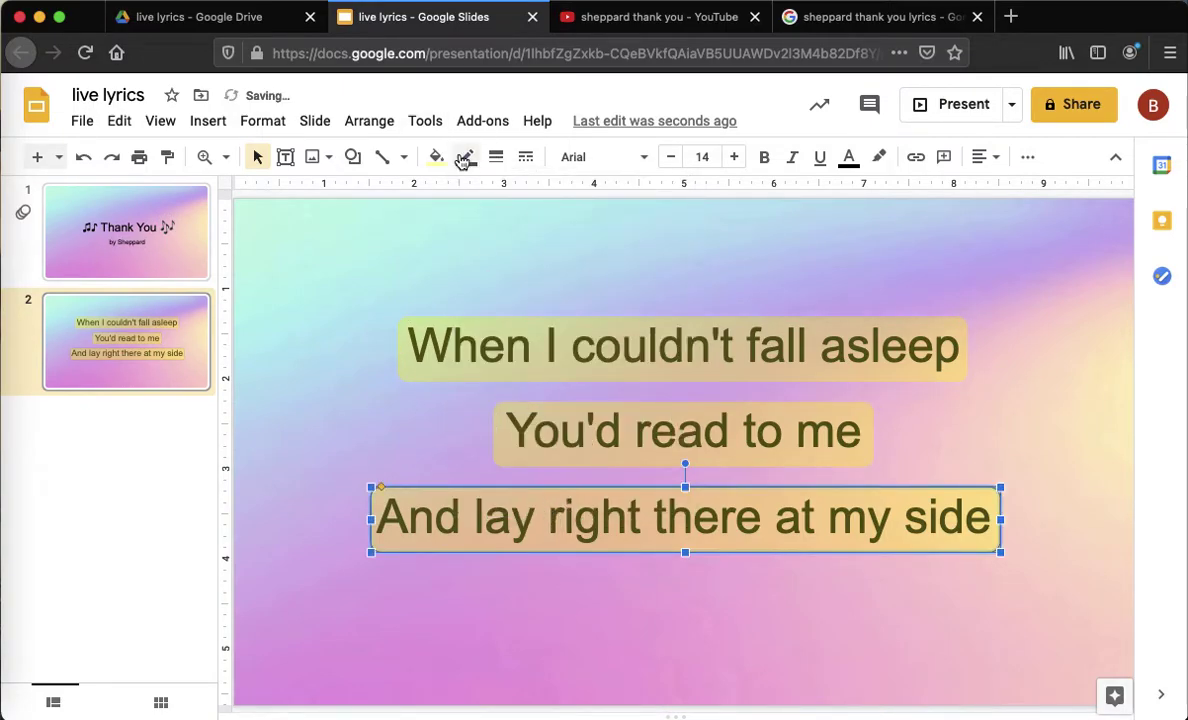
{"action": "left_click", "coordinate": [467, 158]}
{"action": "left_click", "coordinate": [499, 198]}
{"action": "left_click", "coordinate": [367, 401]}
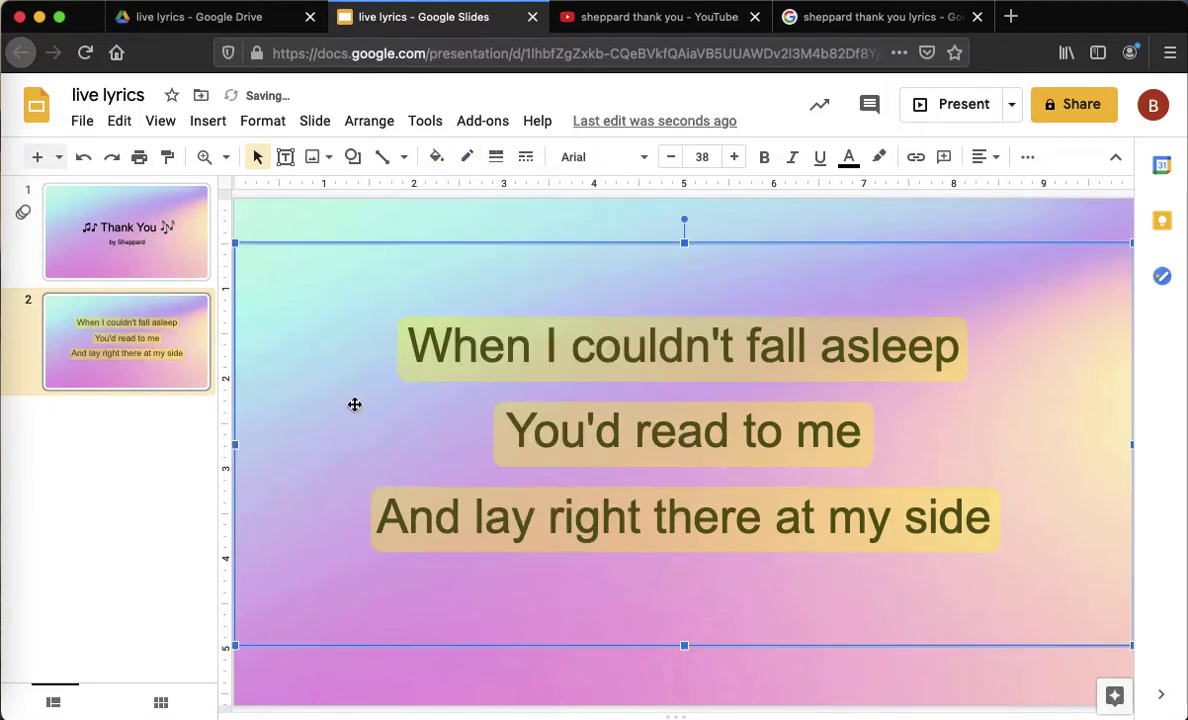
{"action": "left_click", "coordinate": [460, 236]}
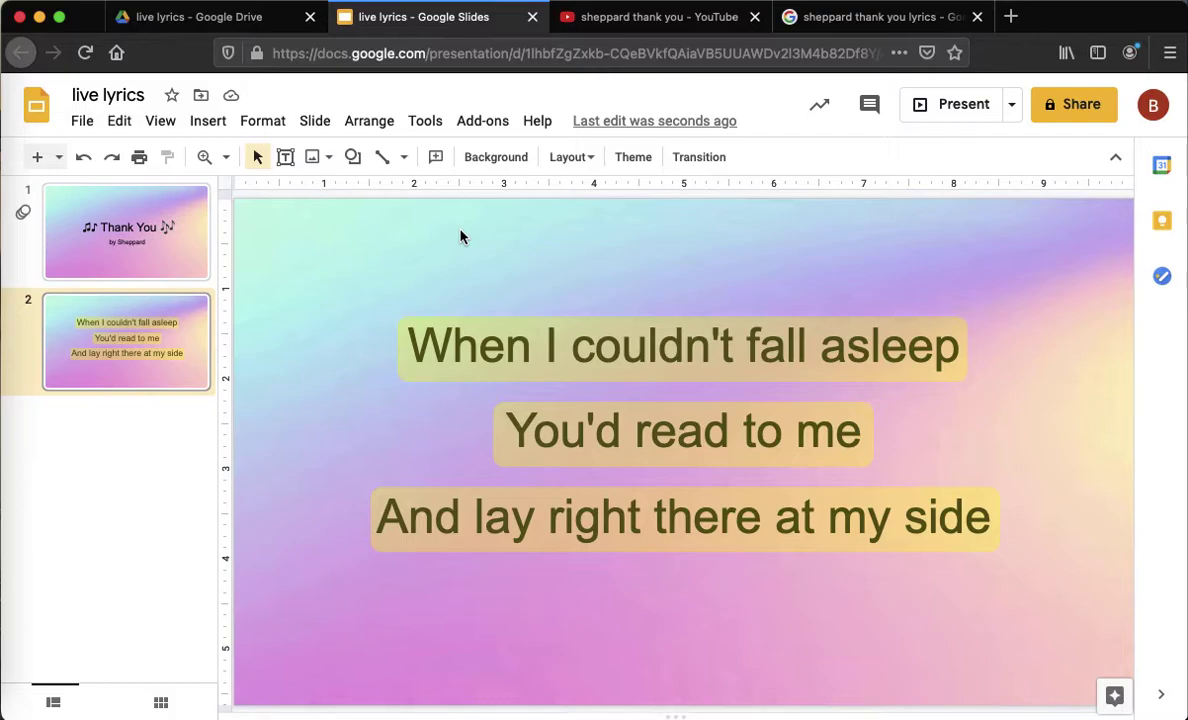
Step: Give the first lyric line's yellow box a Fade in animation on click
{"action": "left_click", "coordinate": [703, 162]}
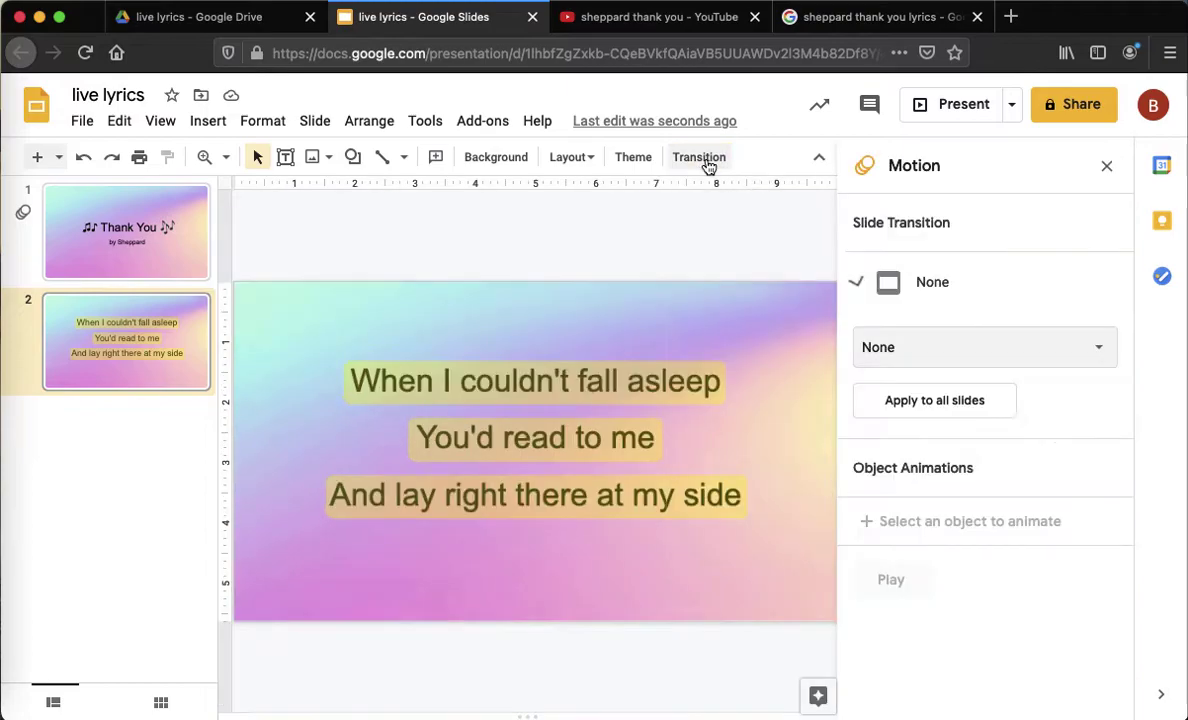
{"action": "left_click", "coordinate": [604, 377]}
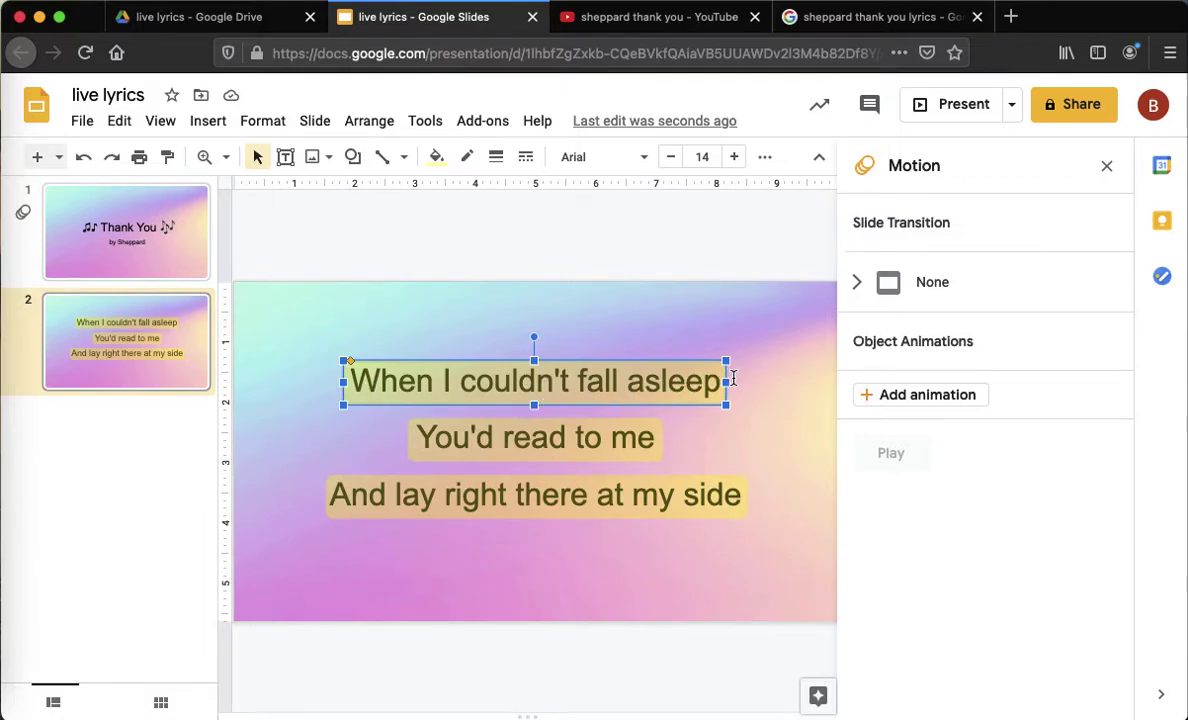
{"action": "left_click", "coordinate": [750, 376]}
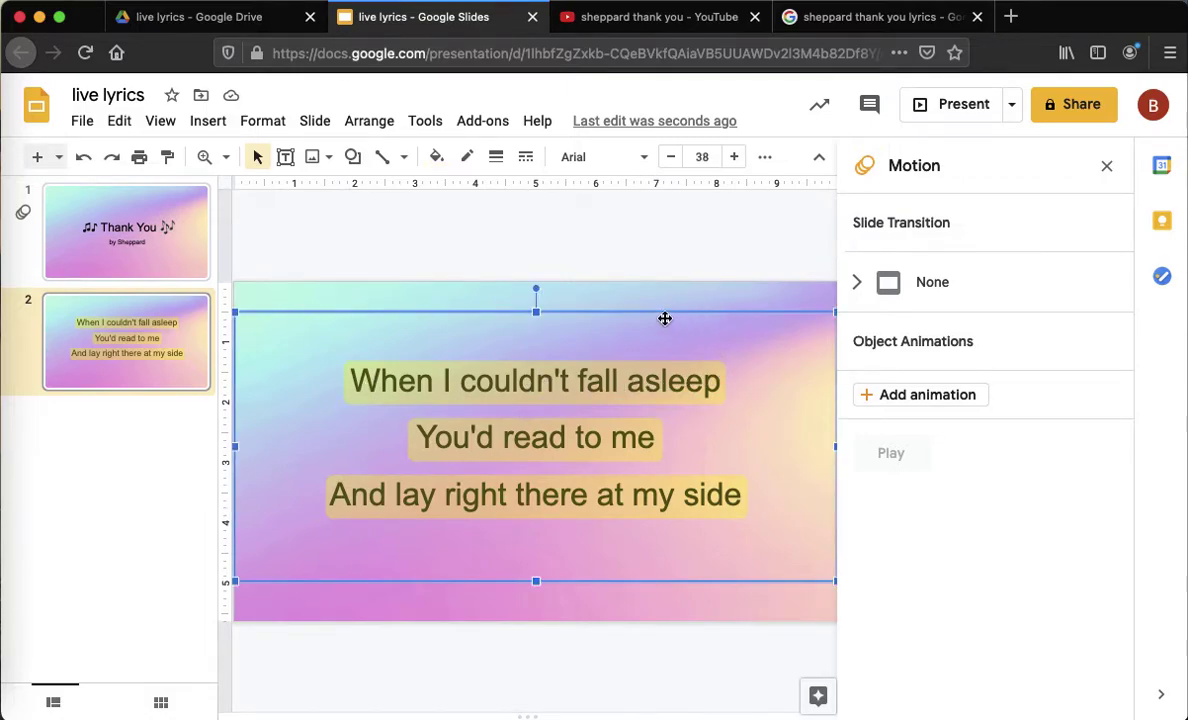
{"action": "left_click", "coordinate": [697, 296]}
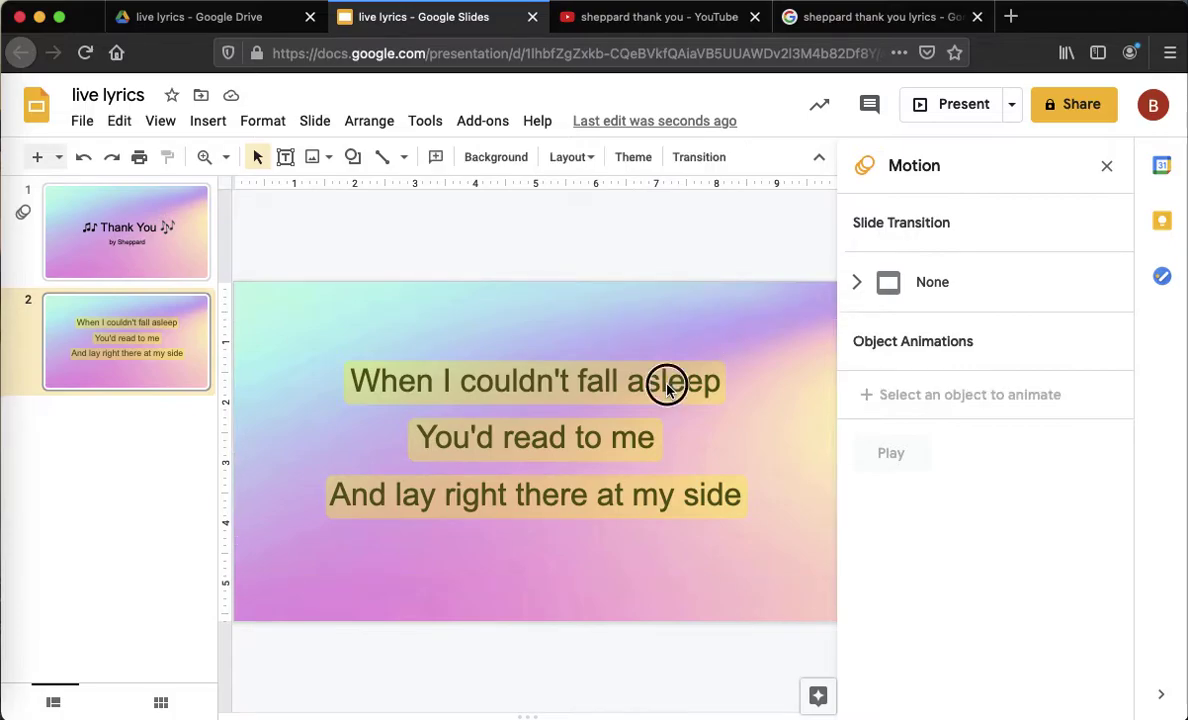
{"action": "left_click", "coordinate": [590, 383]}
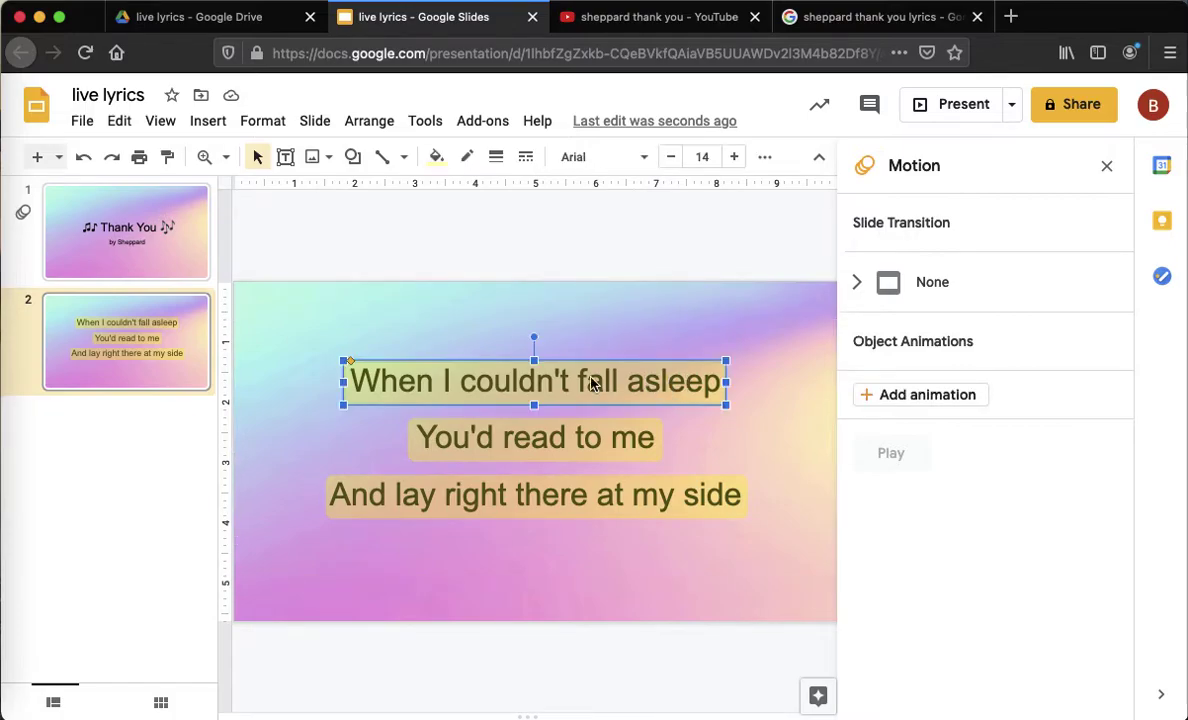
{"action": "left_click", "coordinate": [932, 396]}
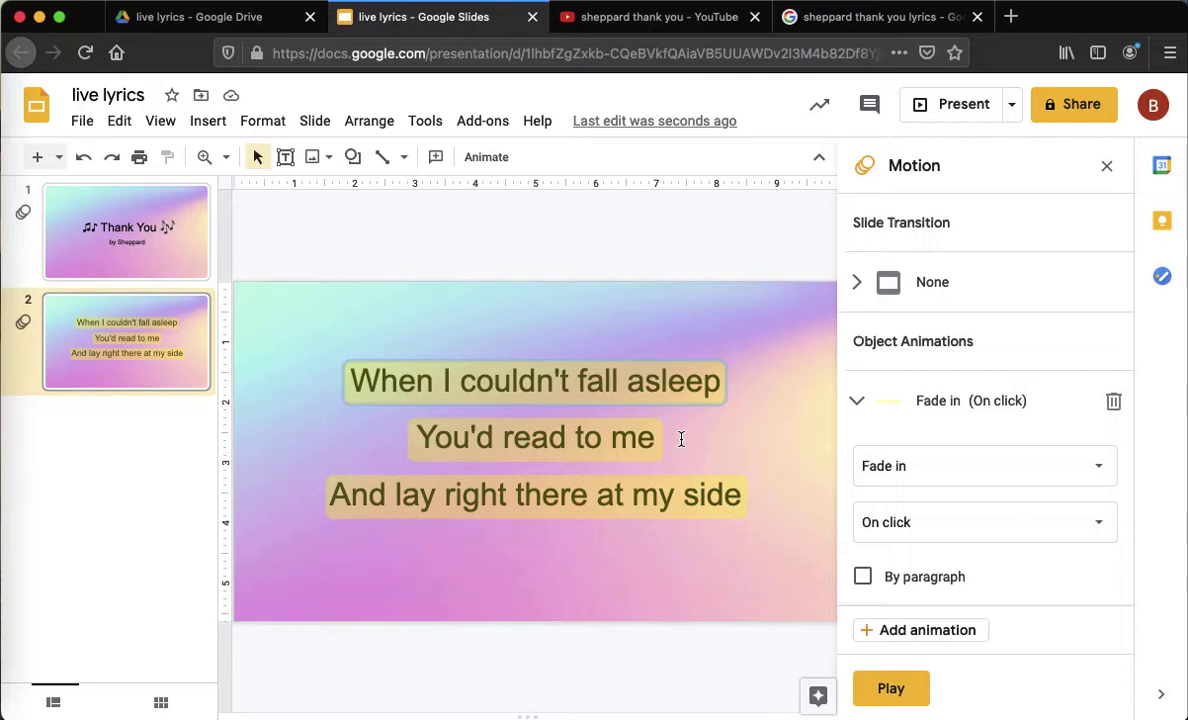
Step: Add a Fade out animation to the first box and preview the slide's animations
{"action": "left_click", "coordinate": [941, 633]}
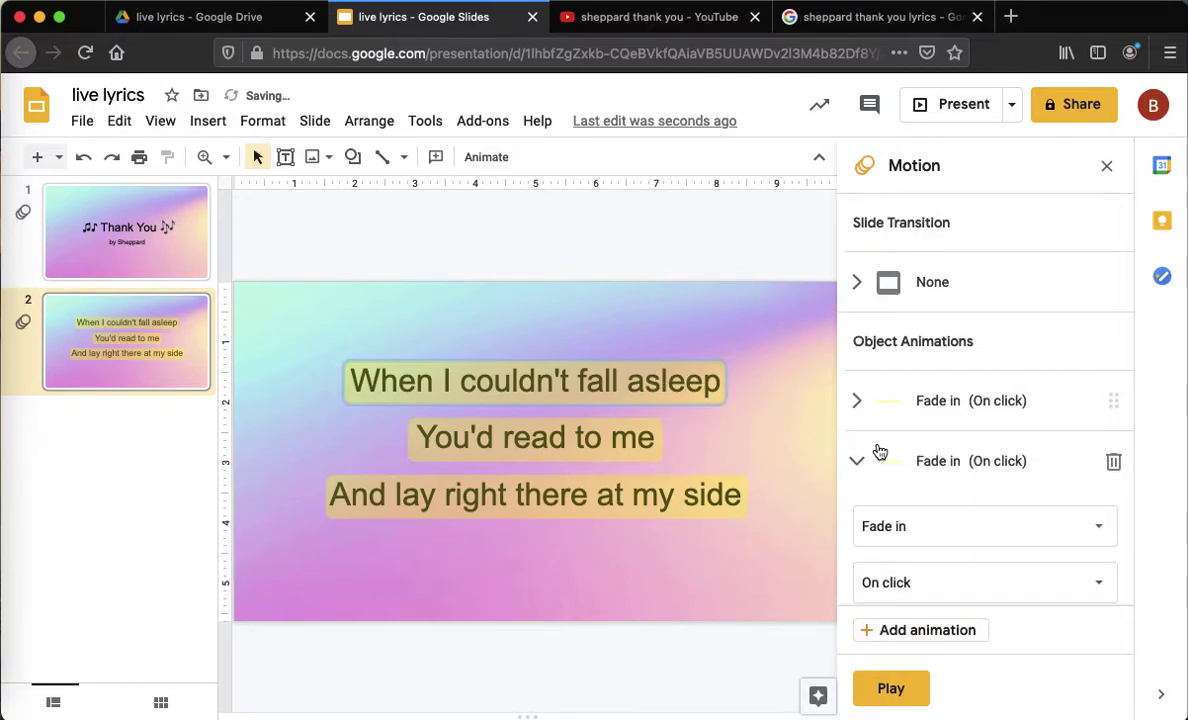
{"action": "left_click", "coordinate": [958, 516]}
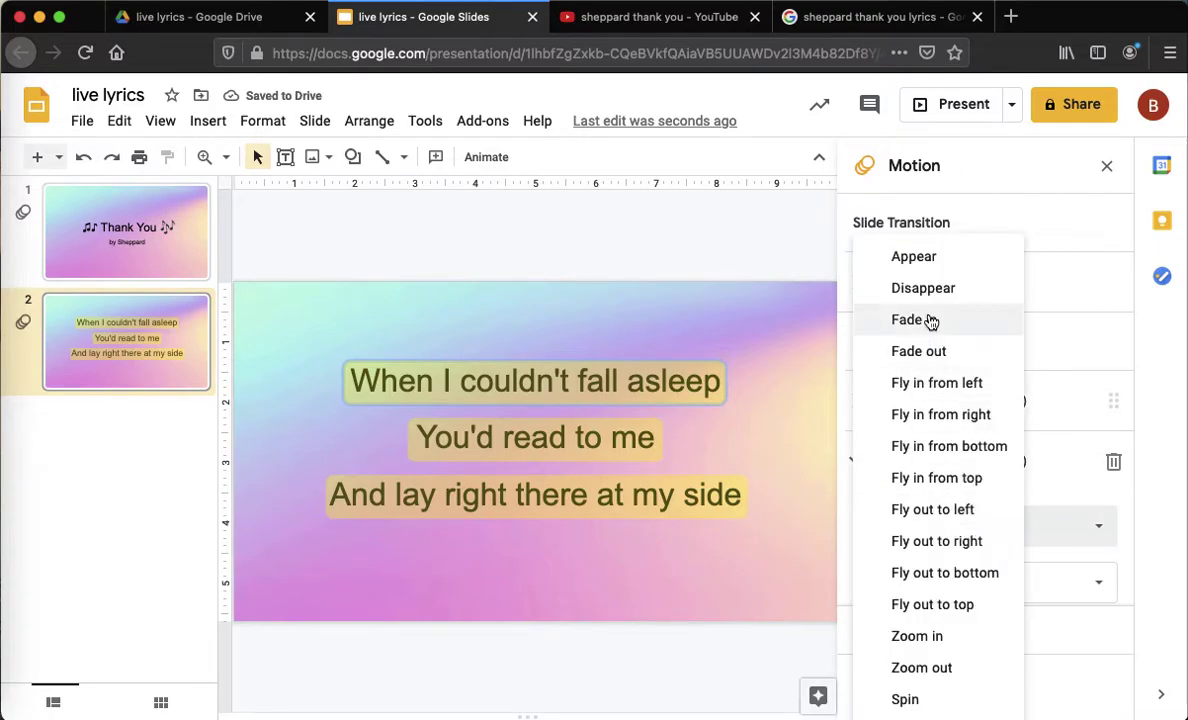
{"action": "left_click", "coordinate": [937, 345]}
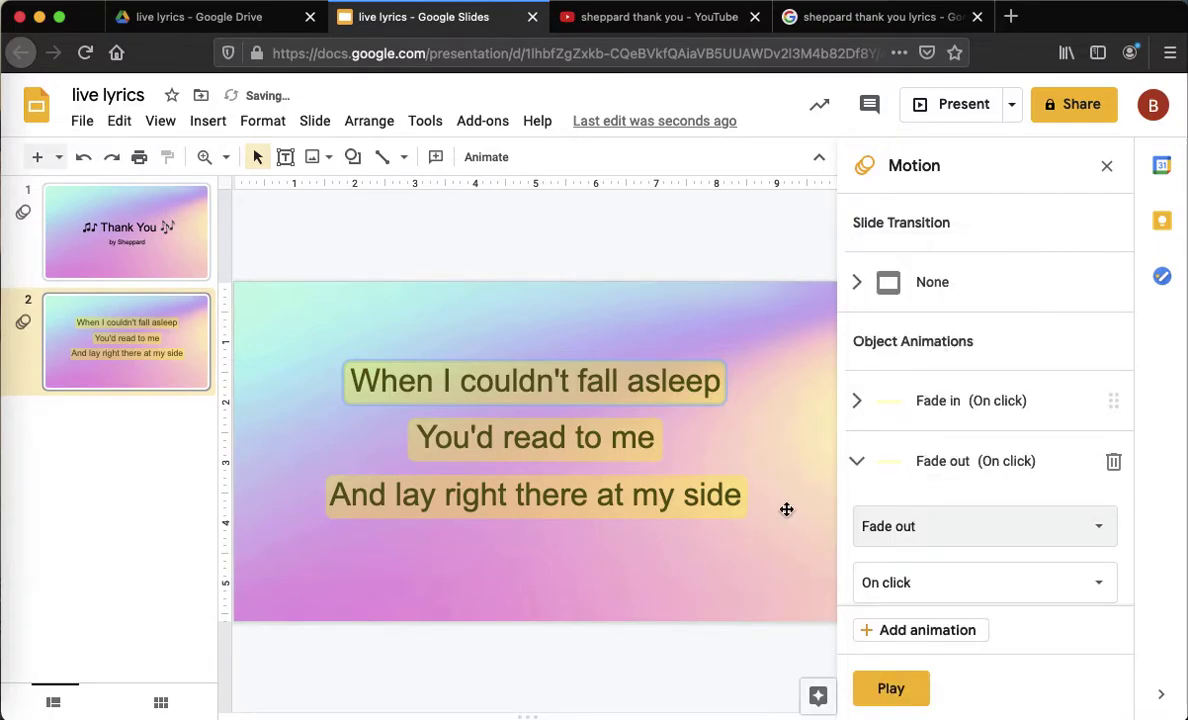
{"action": "left_click", "coordinate": [1000, 463]}
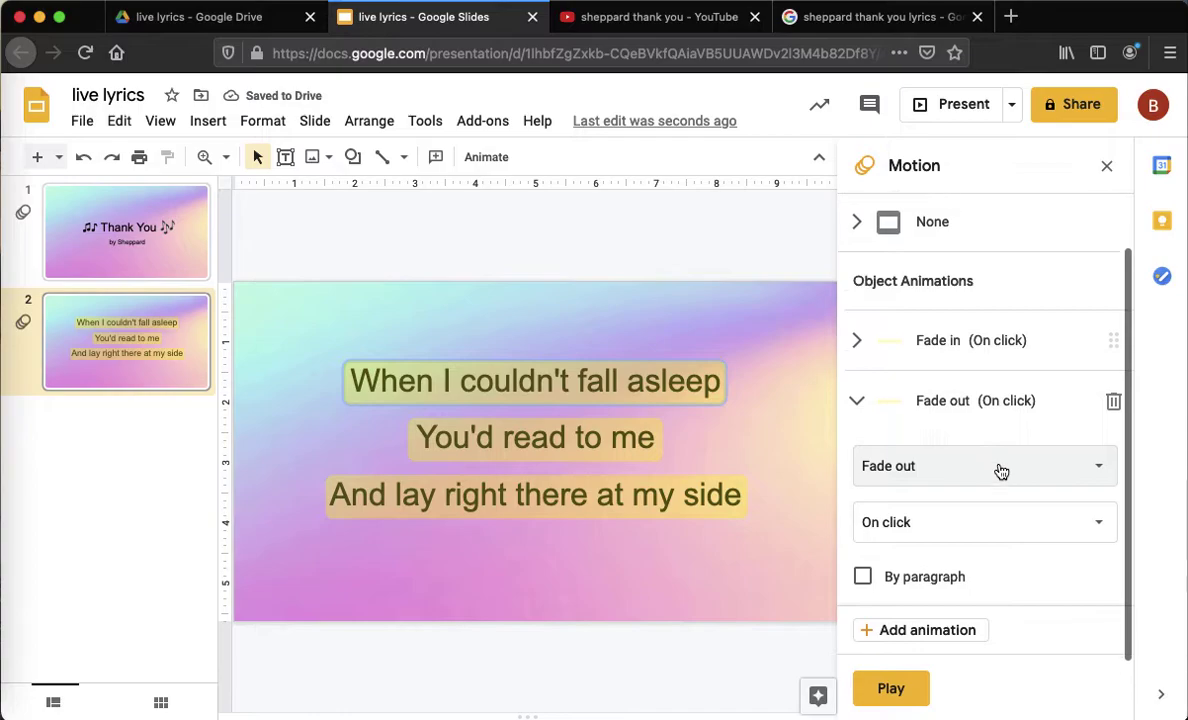
{"action": "left_click", "coordinate": [911, 684]}
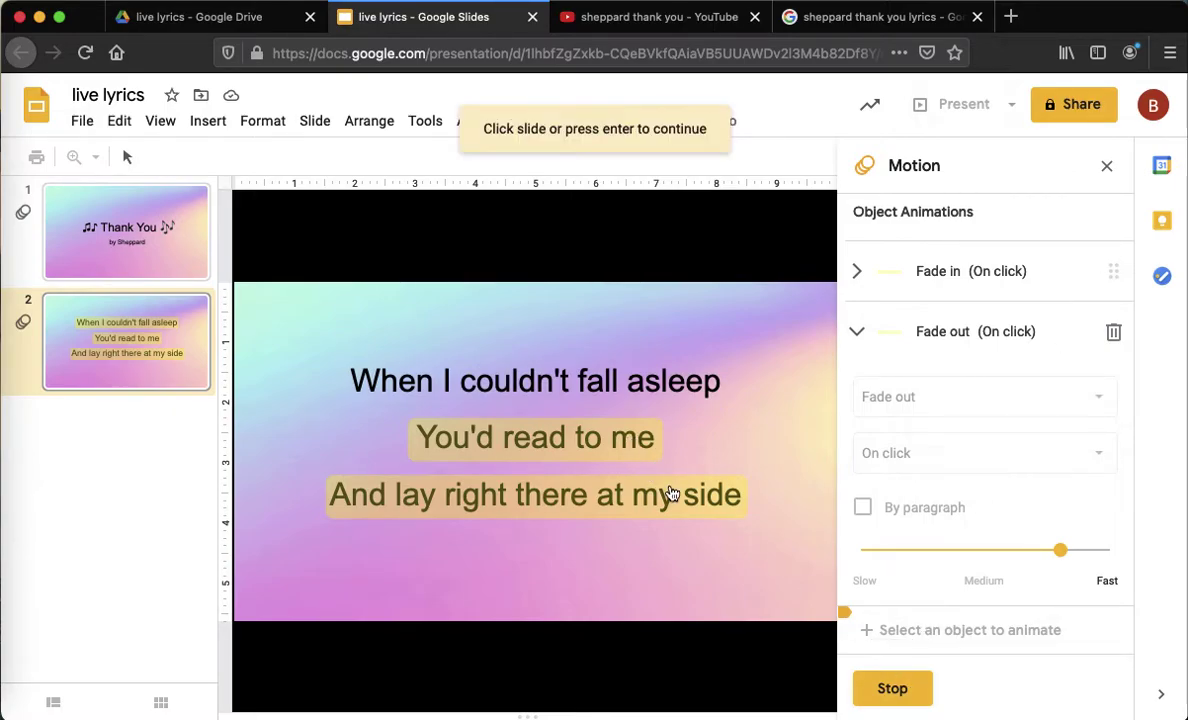
{"action": "left_click", "coordinate": [885, 686]}
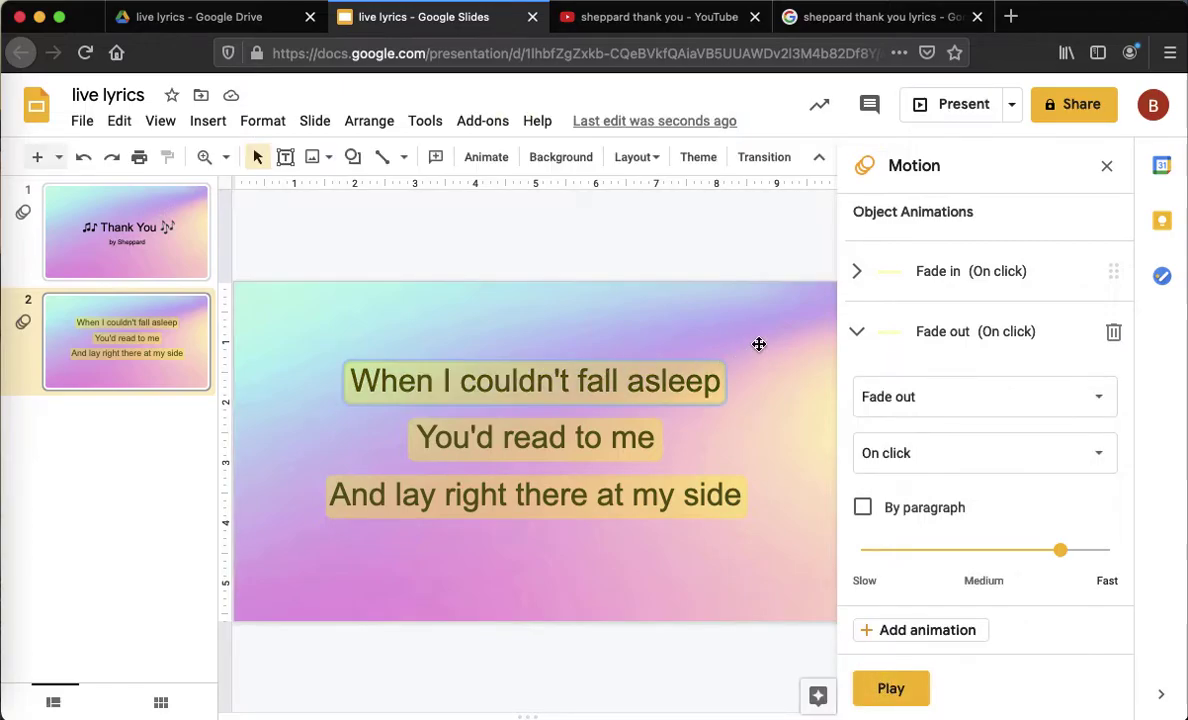
{"action": "left_click", "coordinate": [575, 424]}
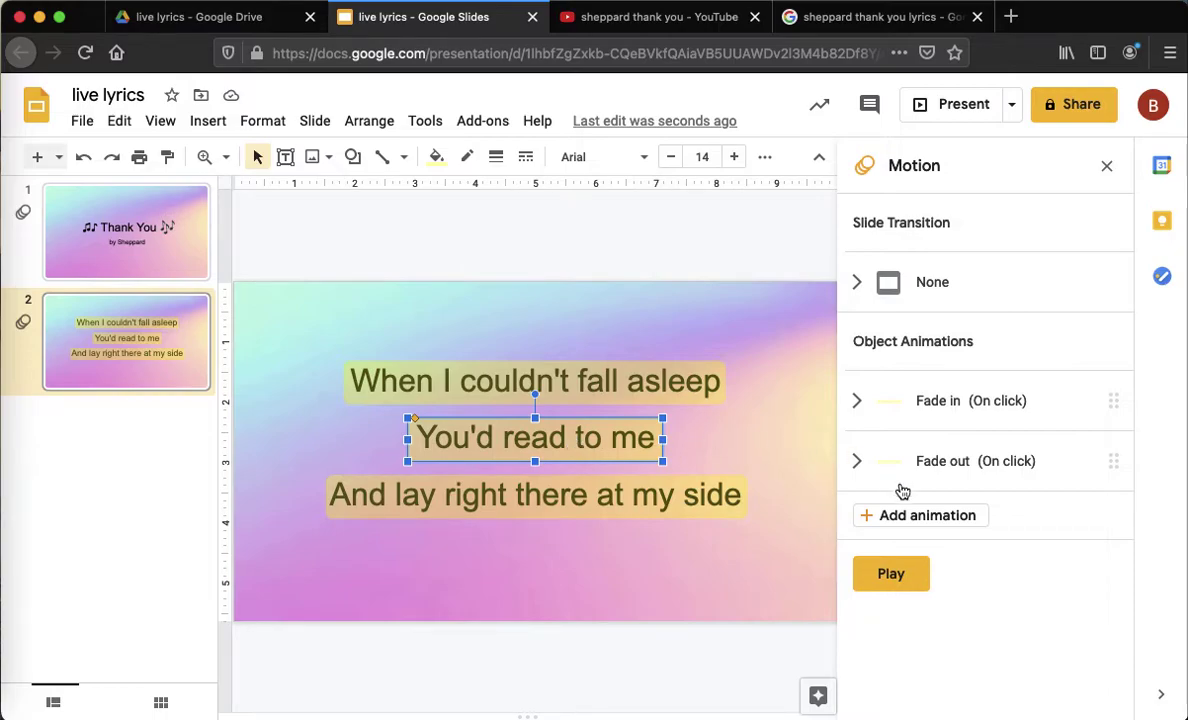
Step: Animate the 'You'd read to me' box: Fade in with previous, then Fade out on click
{"action": "left_click", "coordinate": [932, 518]}
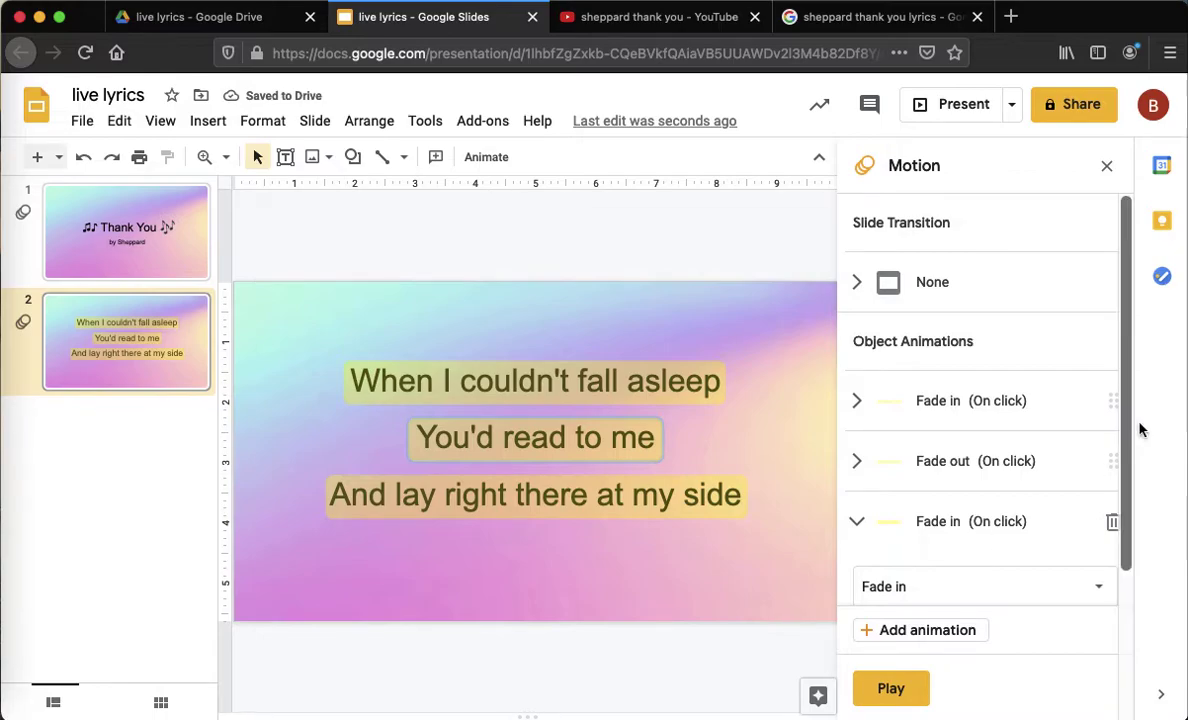
{"action": "left_click_drag", "start_coordinate": [1127, 420], "coordinate": [1127, 557]}
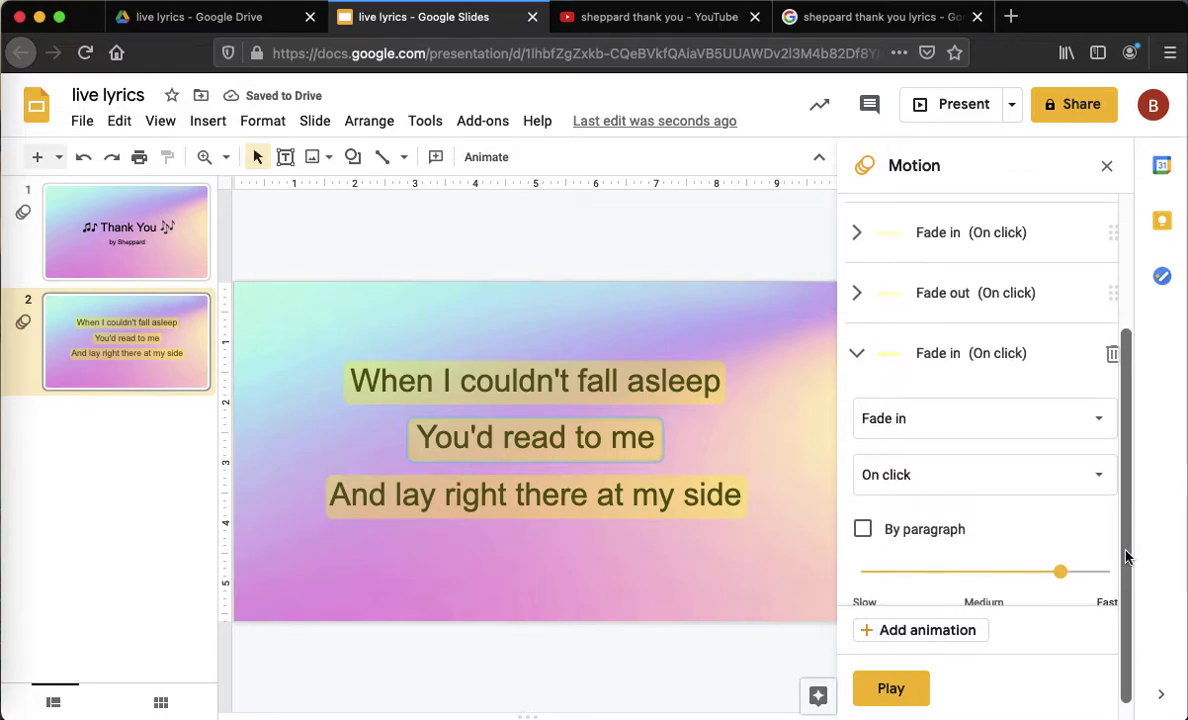
{"action": "left_click", "coordinate": [943, 480]}
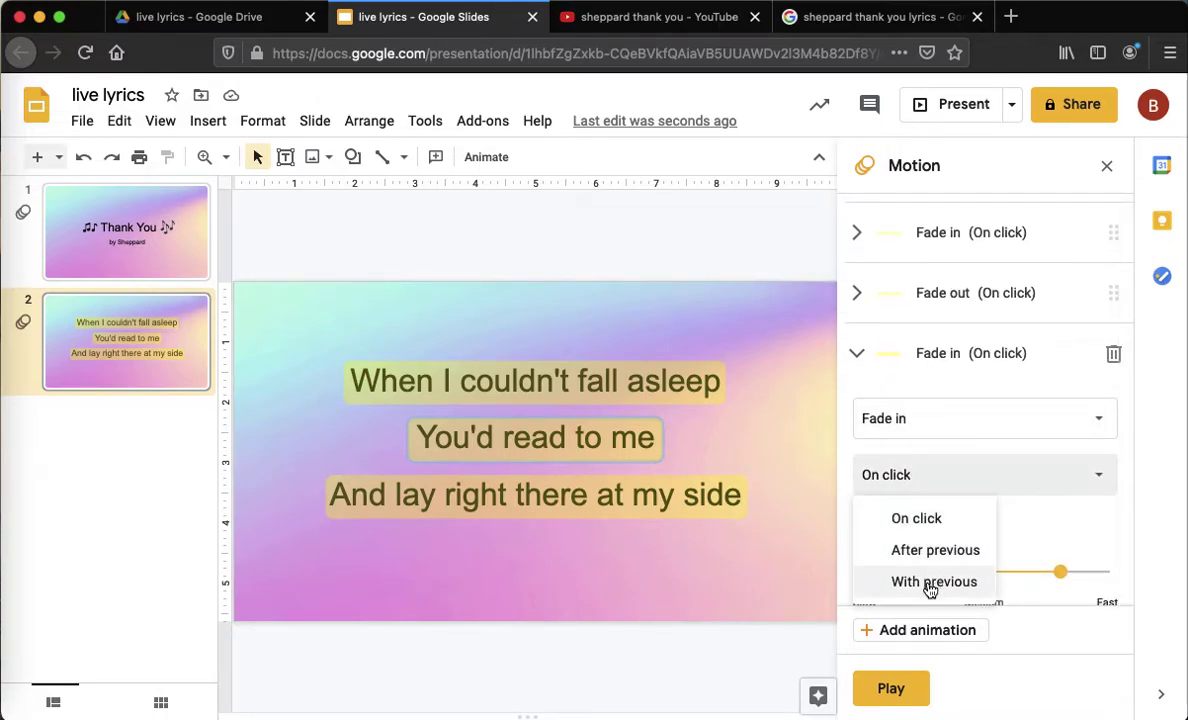
{"action": "left_click", "coordinate": [970, 584]}
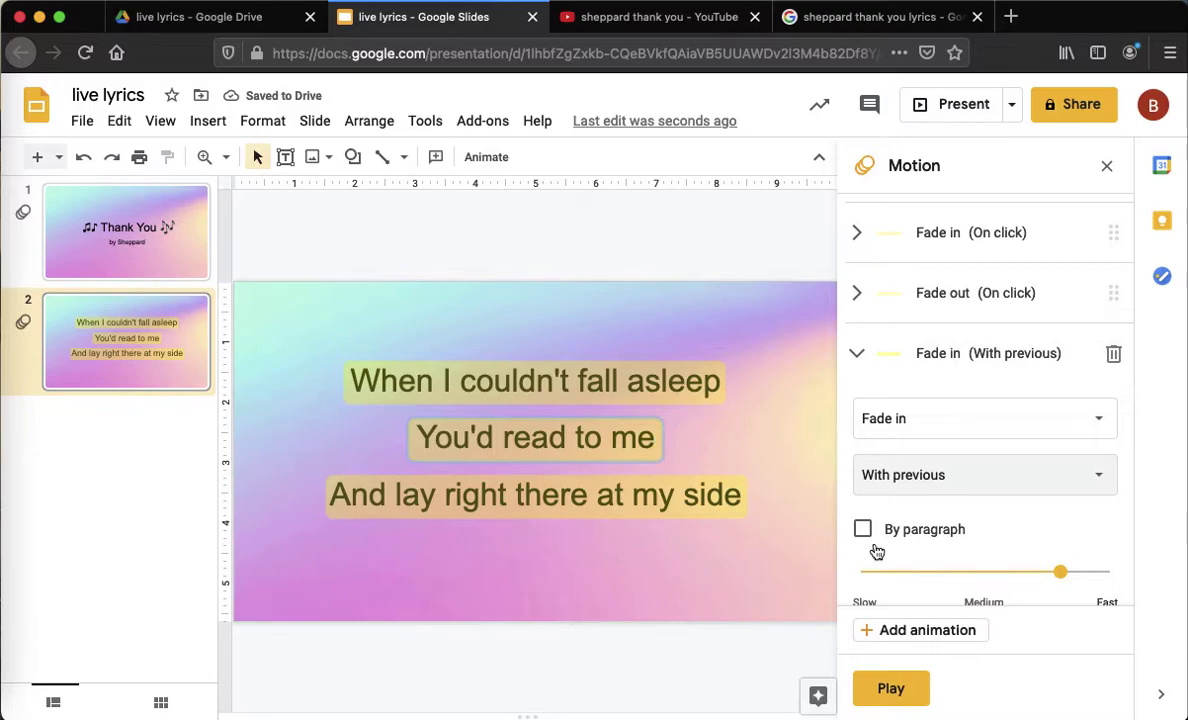
{"action": "left_click", "coordinate": [936, 634]}
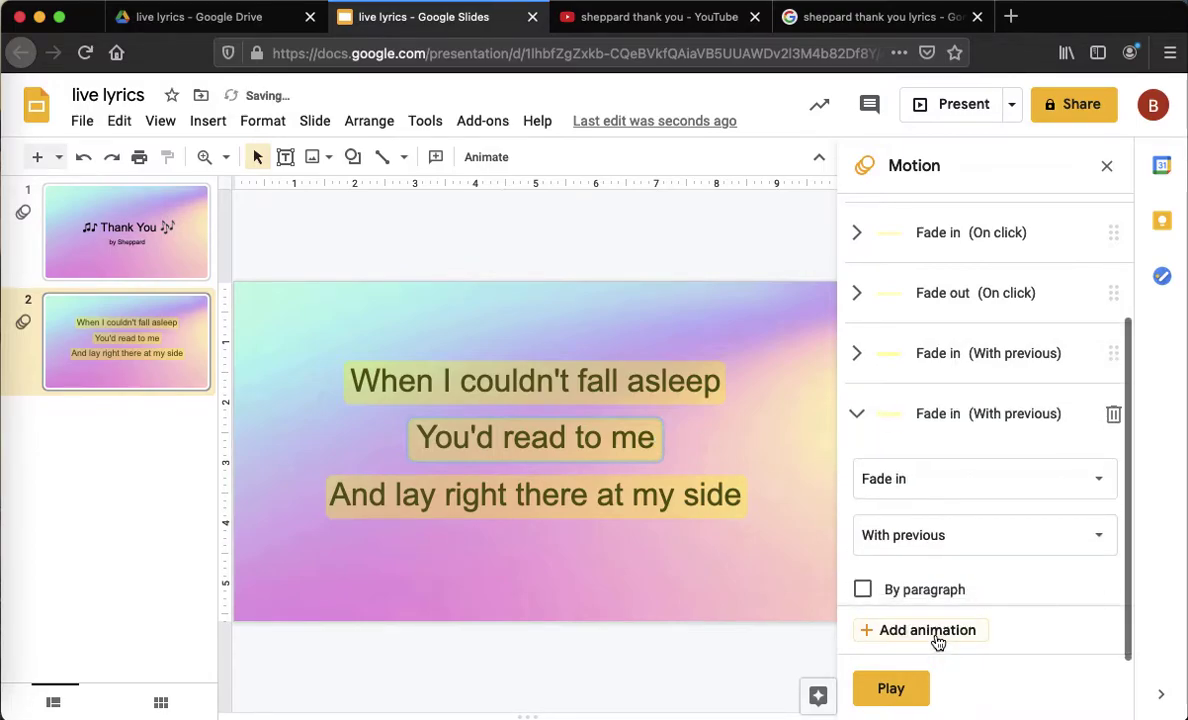
{"action": "left_click", "coordinate": [925, 494]}
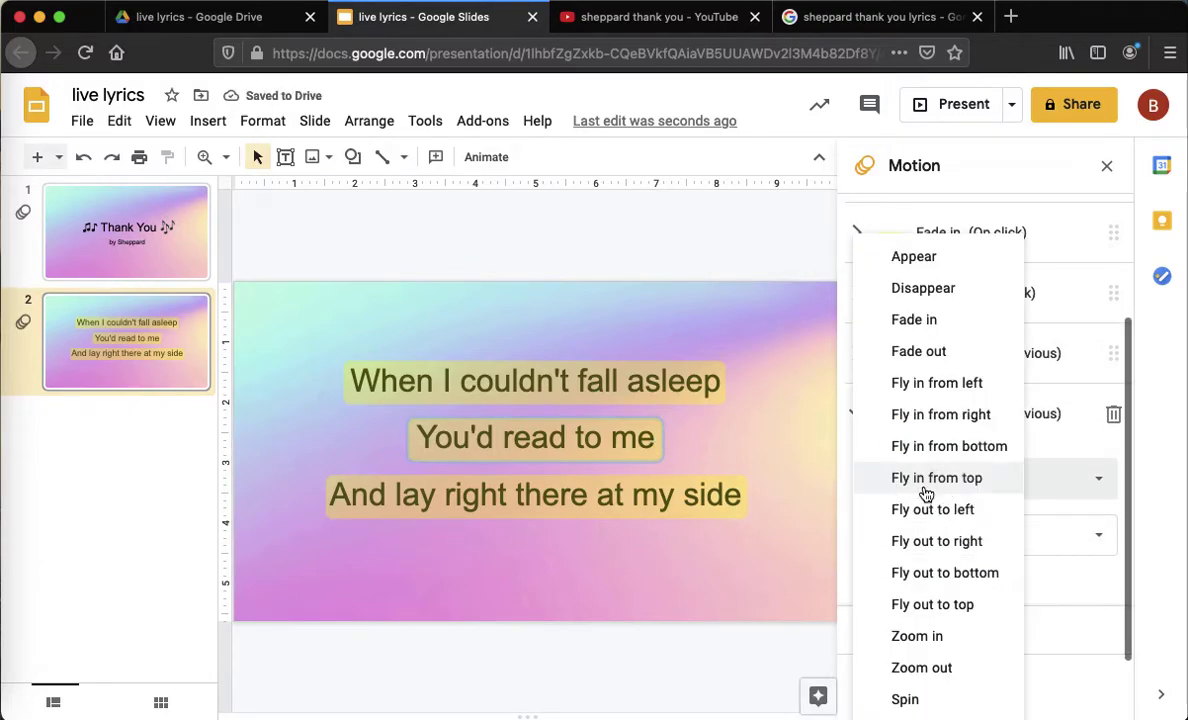
{"action": "left_click", "coordinate": [926, 351]}
{"action": "left_click", "coordinate": [933, 530]}
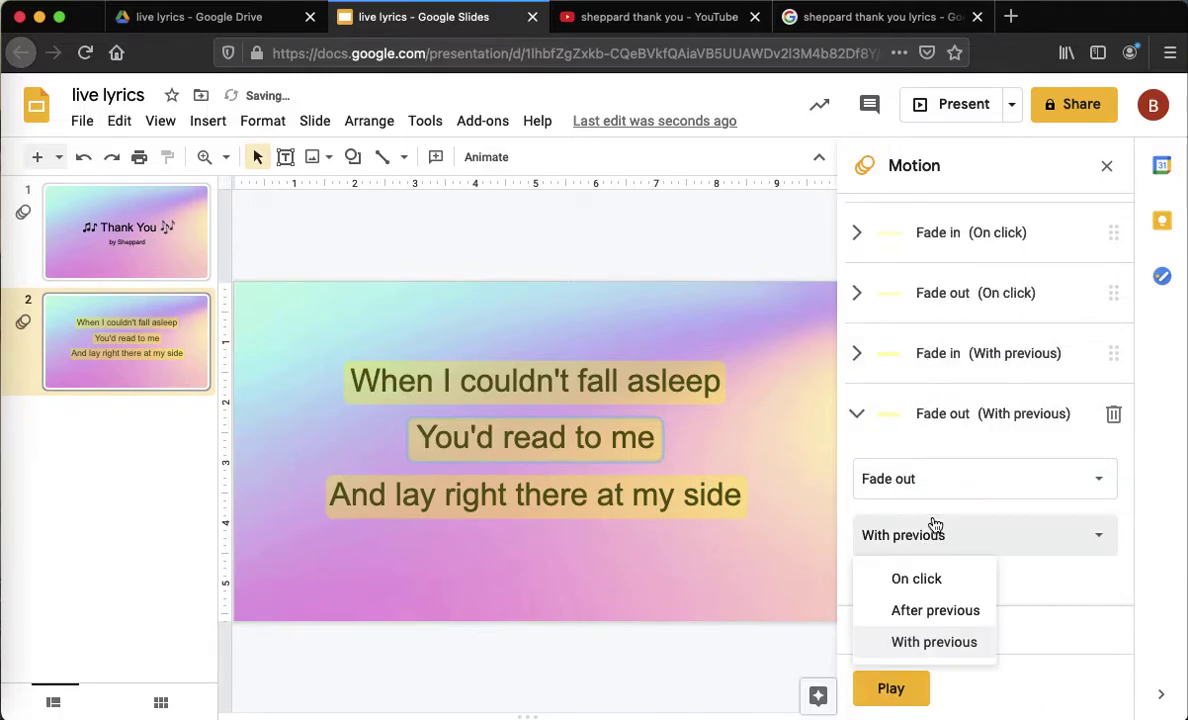
{"action": "left_click", "coordinate": [929, 576]}
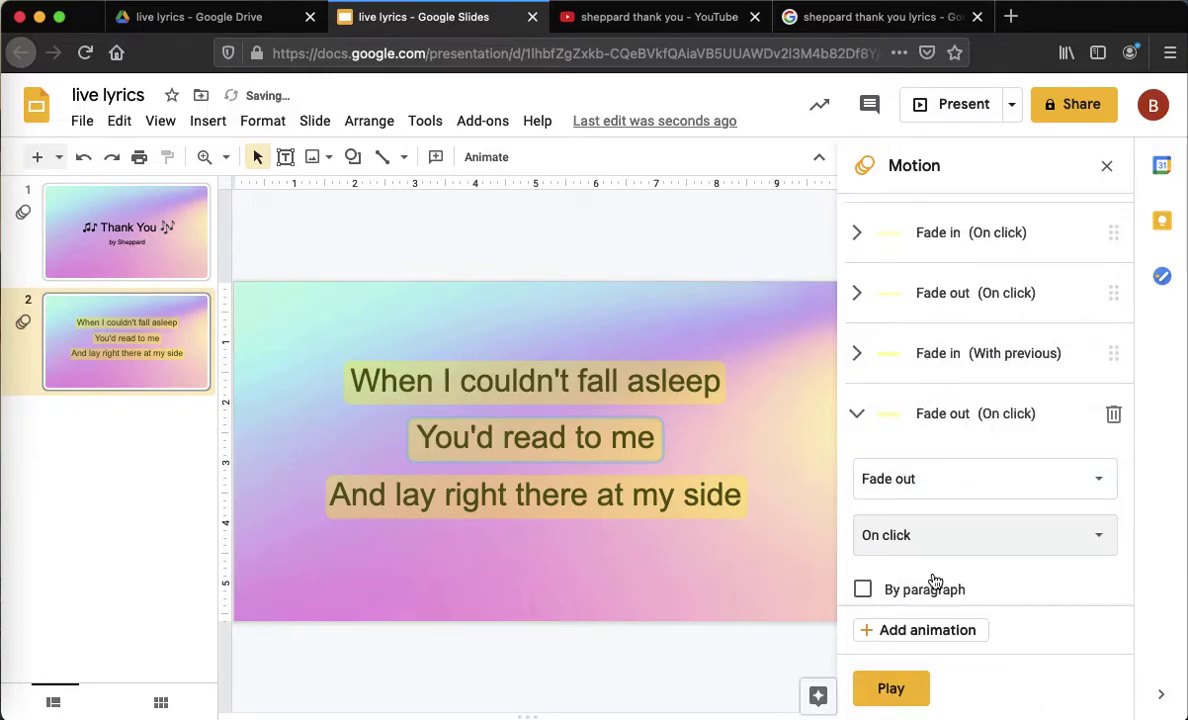
Step: Give the 'And lay right there at my side' box a Fade in with previous
{"action": "left_click", "coordinate": [636, 493]}
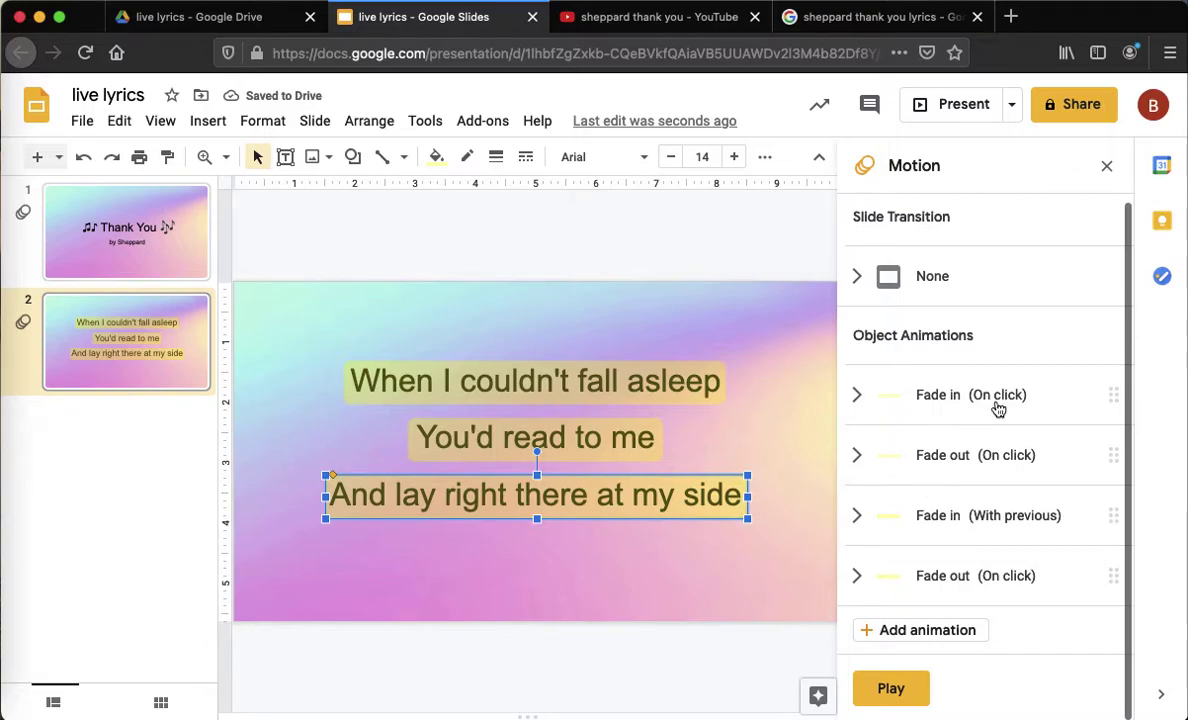
{"action": "left_click", "coordinate": [940, 631]}
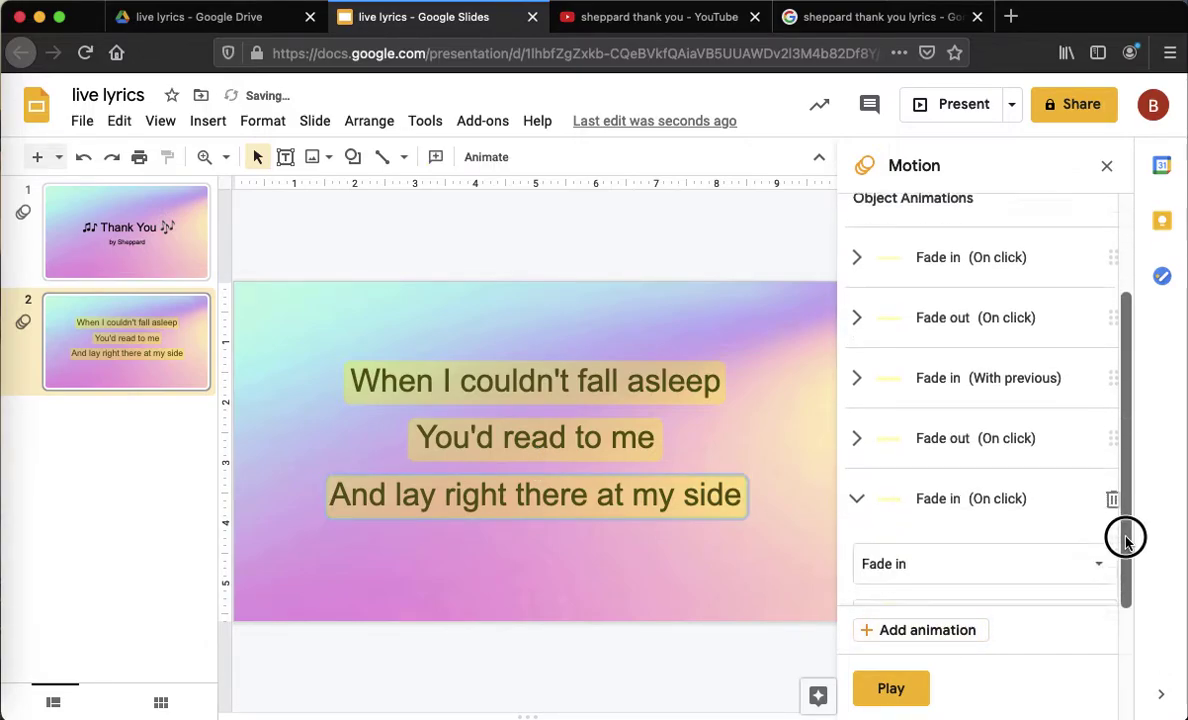
{"action": "scroll", "coordinate": [1125, 540], "scroll_direction": "down", "scroll_amount": 2}
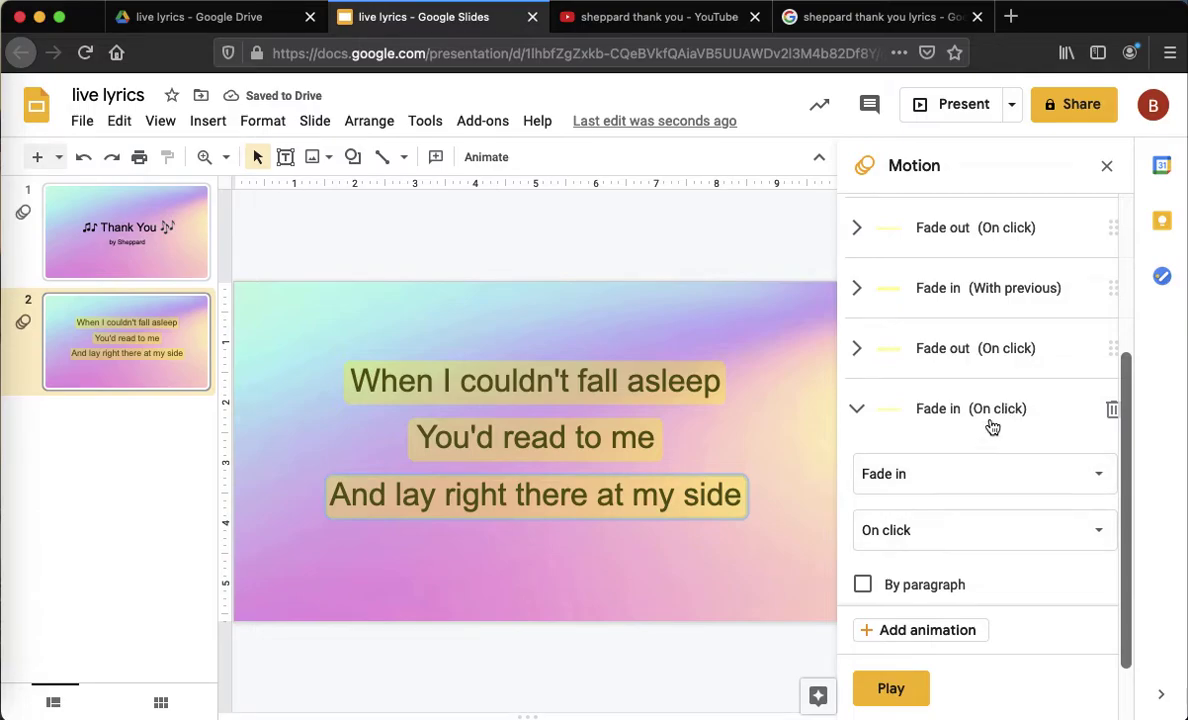
{"action": "left_click", "coordinate": [976, 530]}
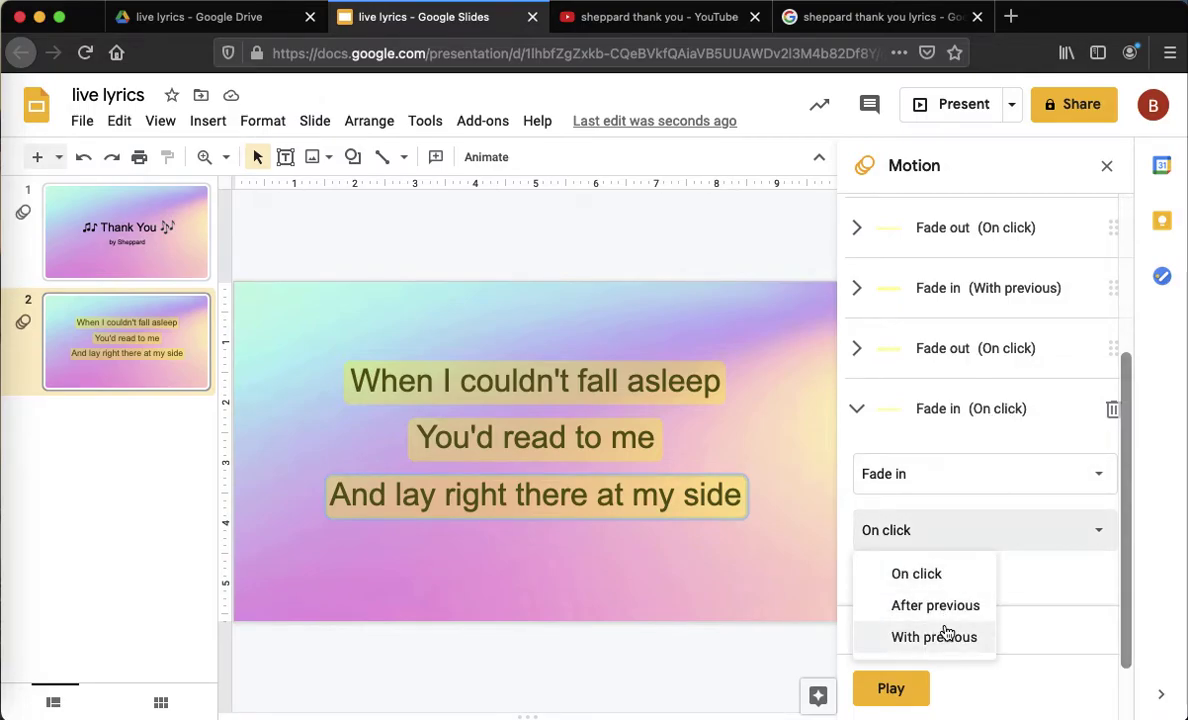
{"action": "left_click", "coordinate": [940, 634]}
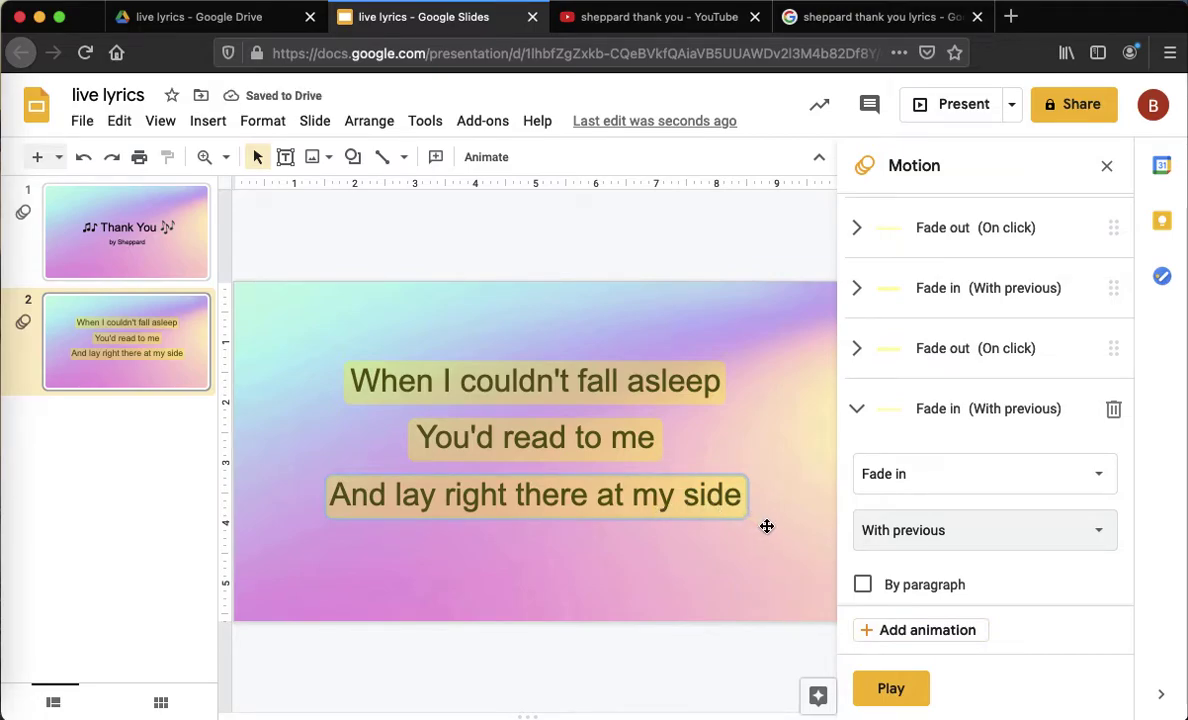
{"action": "left_click", "coordinate": [879, 689]}
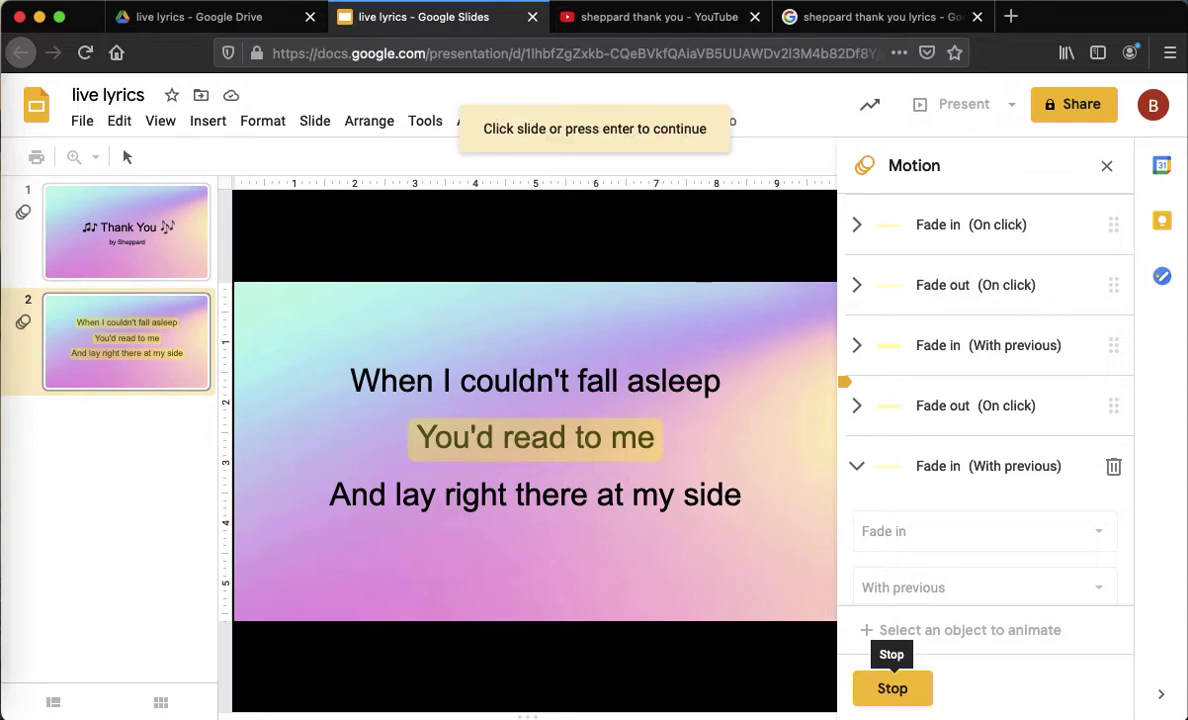
{"action": "key", "text": "Return"}
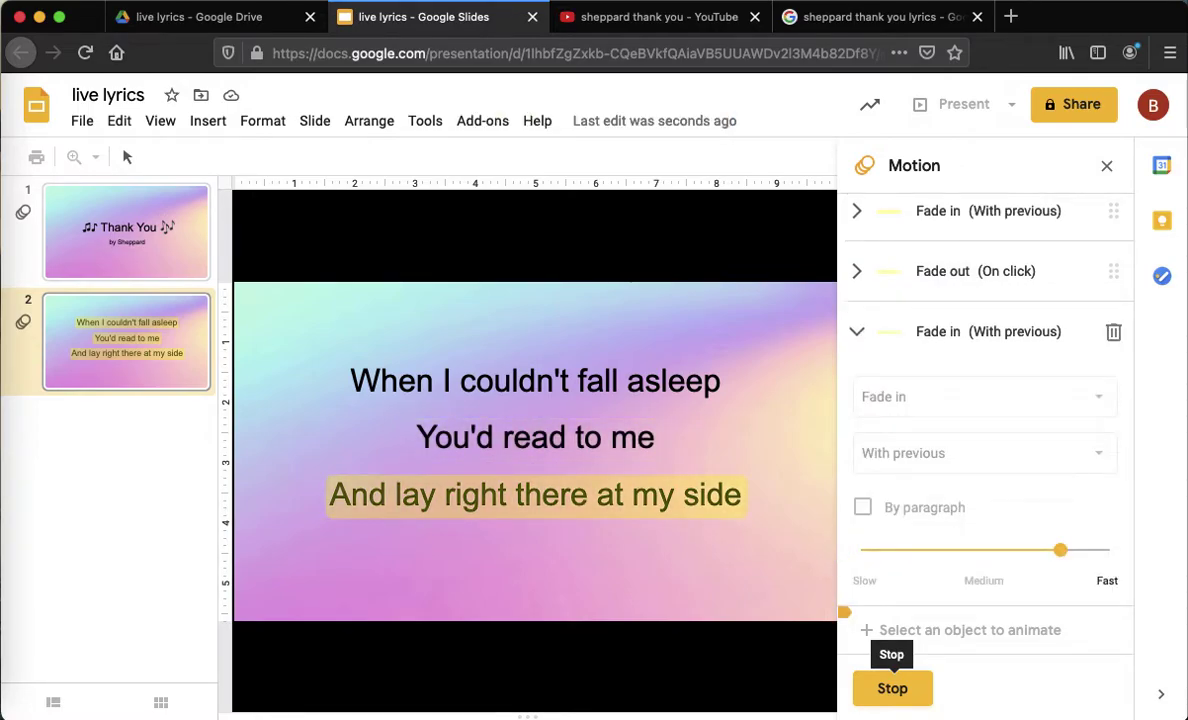
{"action": "left_click", "coordinate": [892, 688]}
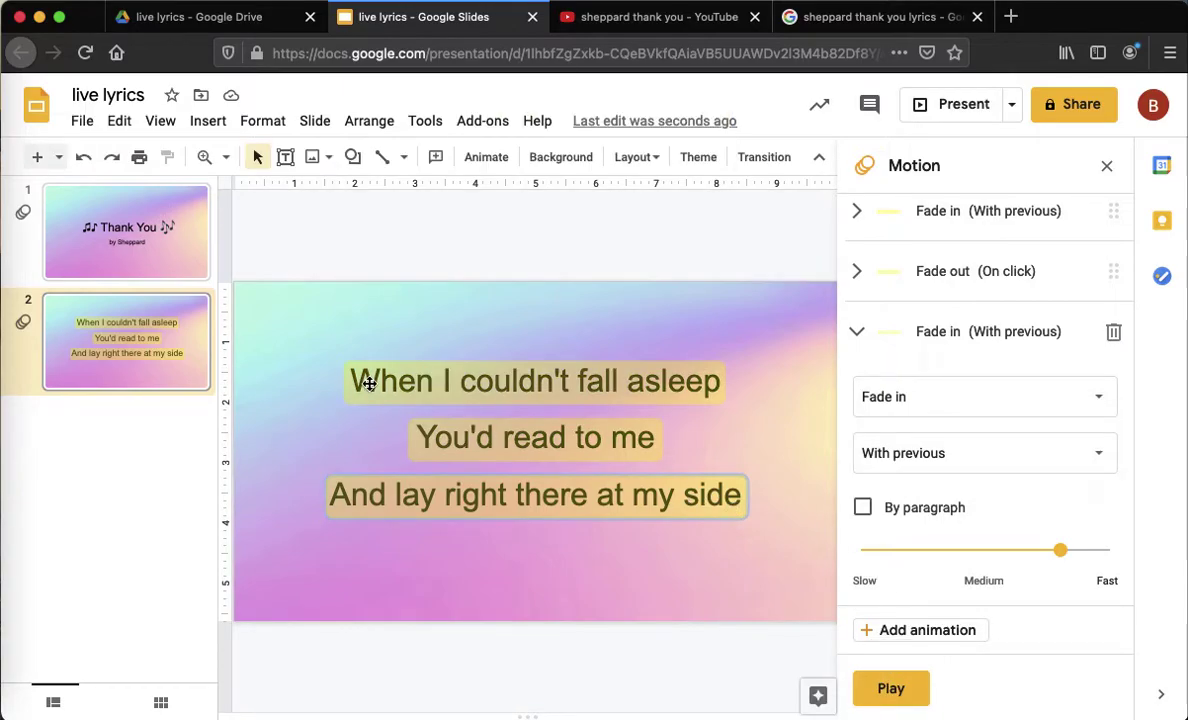
Step: Add a third slide using the Main point layout
{"action": "left_click", "coordinate": [204, 366]}
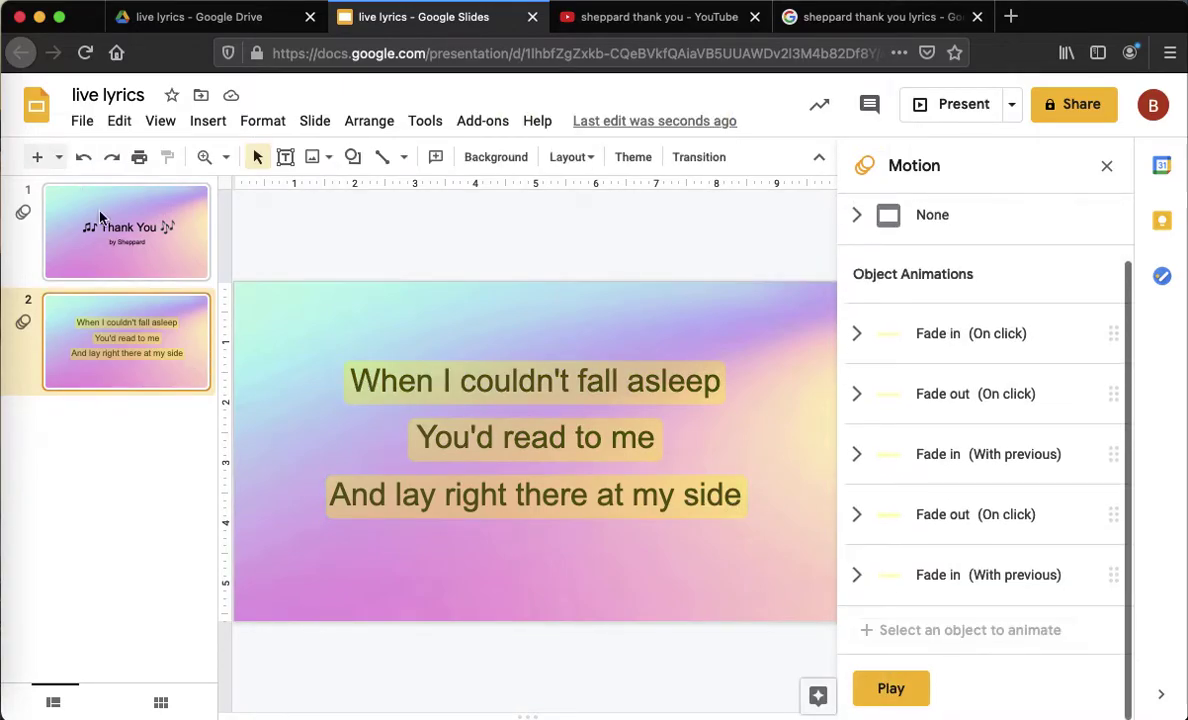
{"action": "left_click", "coordinate": [59, 157]}
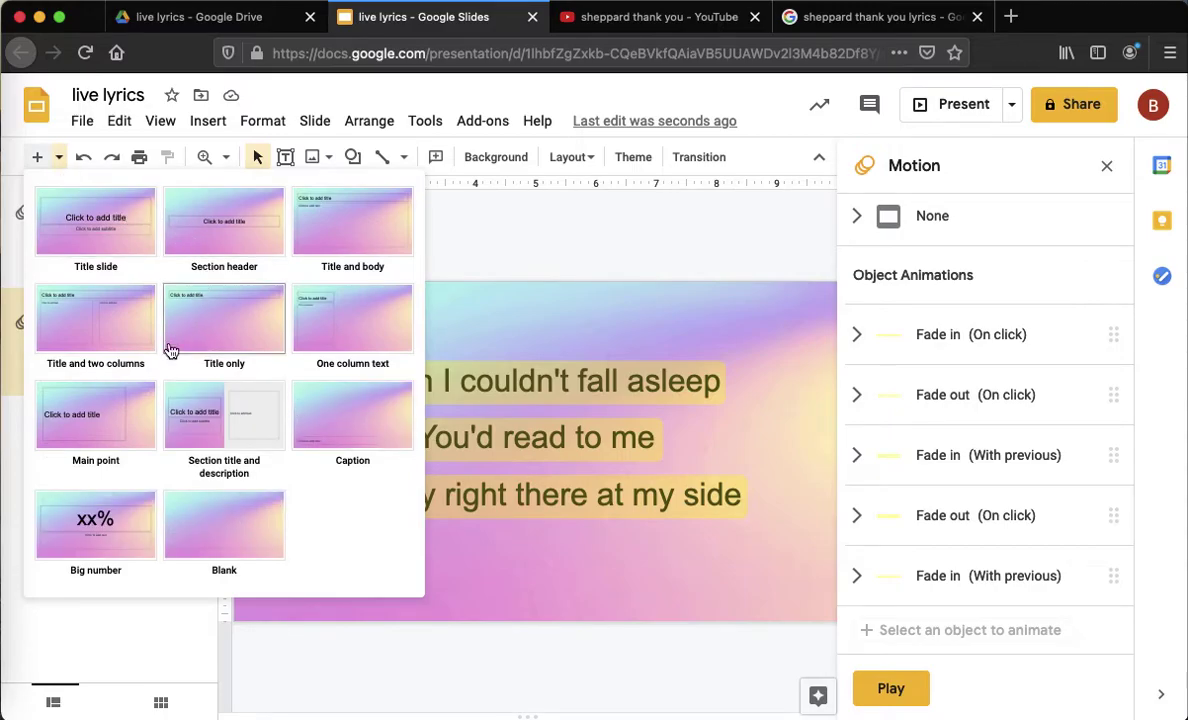
{"action": "left_click", "coordinate": [130, 414]}
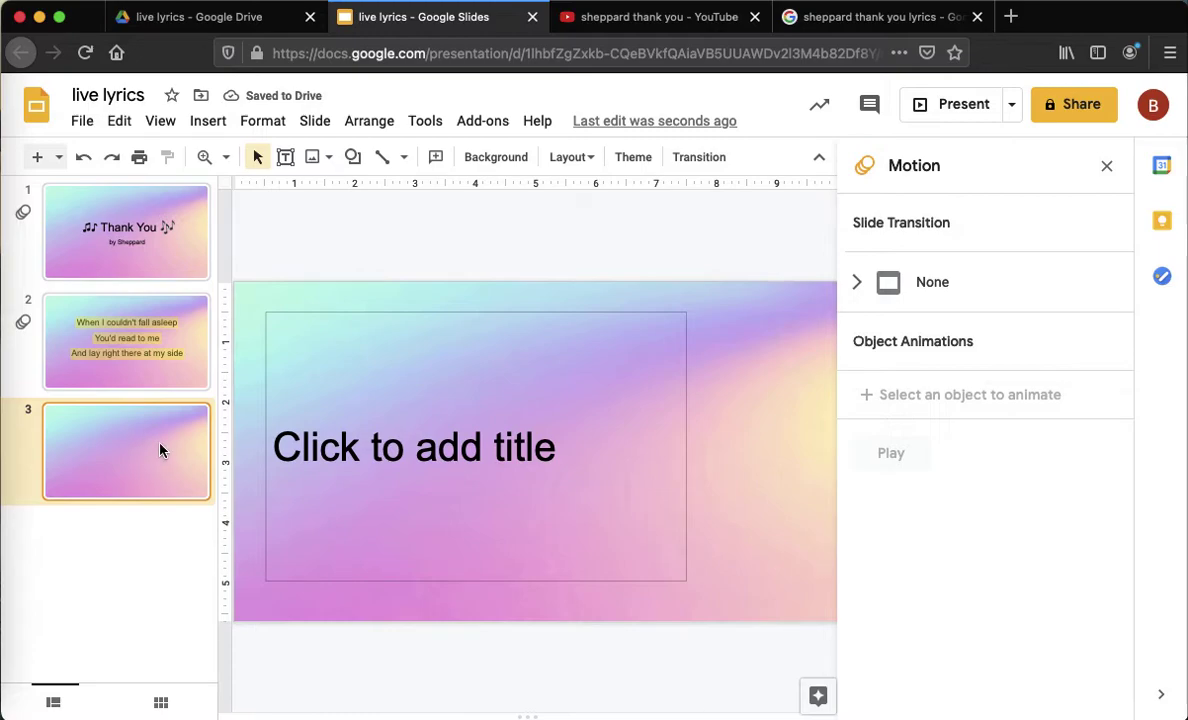
{"action": "left_click", "coordinate": [170, 380]}
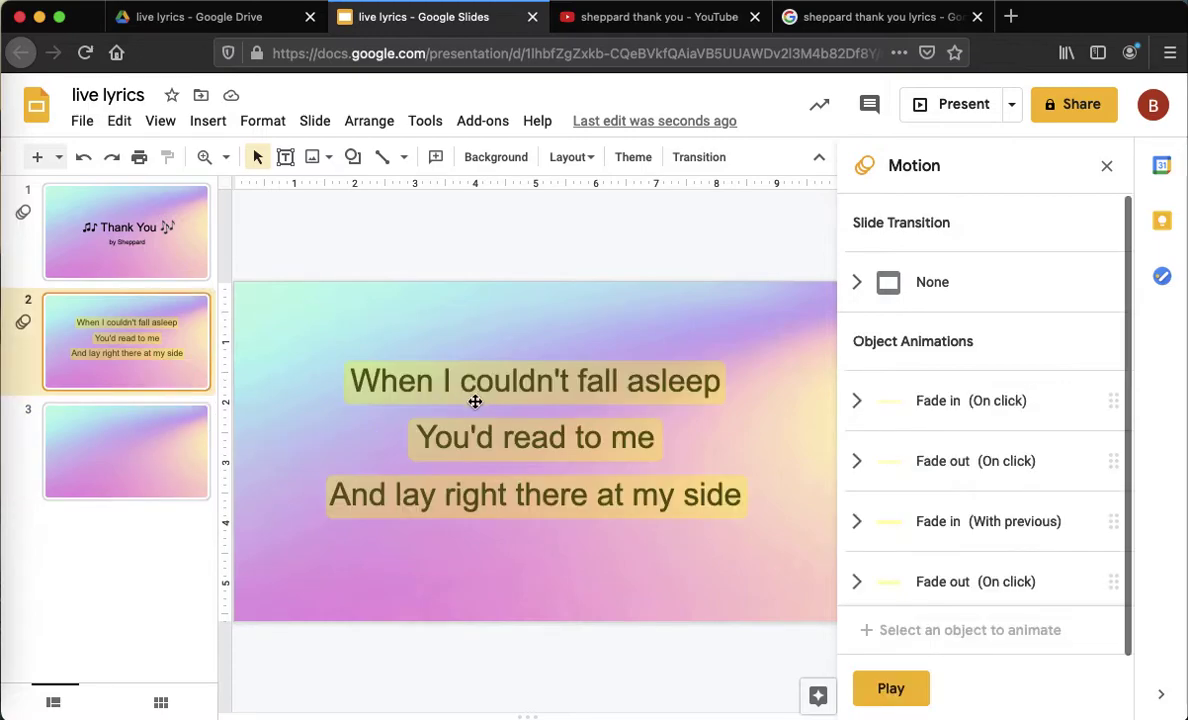
{"action": "left_click", "coordinate": [172, 442]}
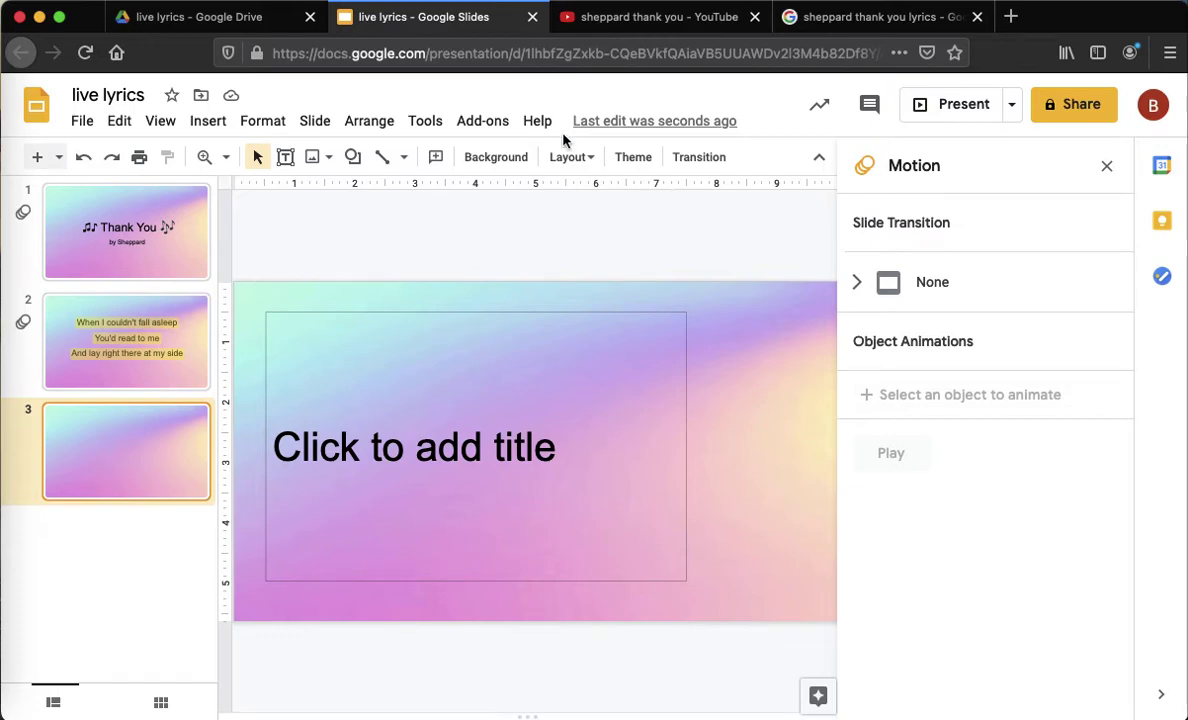
Step: Copy the lyric lines 'If I grazed a knee' through 'You'd comfort me as I cried' from the lyrics page
{"action": "left_click", "coordinate": [887, 24]}
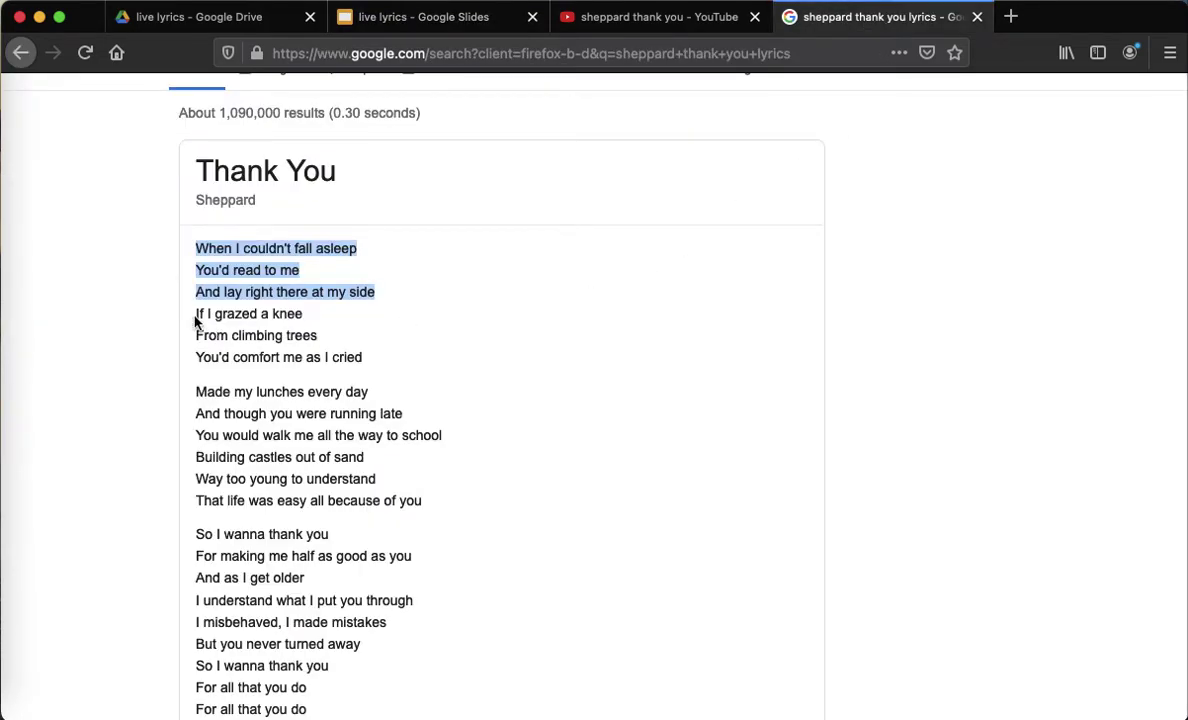
{"action": "mouse_move", "coordinate": [198, 316]}
{"action": "left_mouse_down"}
{"action": "mouse_move", "coordinate": [316, 337]}
{"action": "mouse_move", "coordinate": [308, 353]}
{"action": "mouse_move", "coordinate": [198, 316]}
{"action": "left_mouse_up"}
{"action": "key", "text": "super+c"}
{"action": "left_click", "coordinate": [478, 25]}
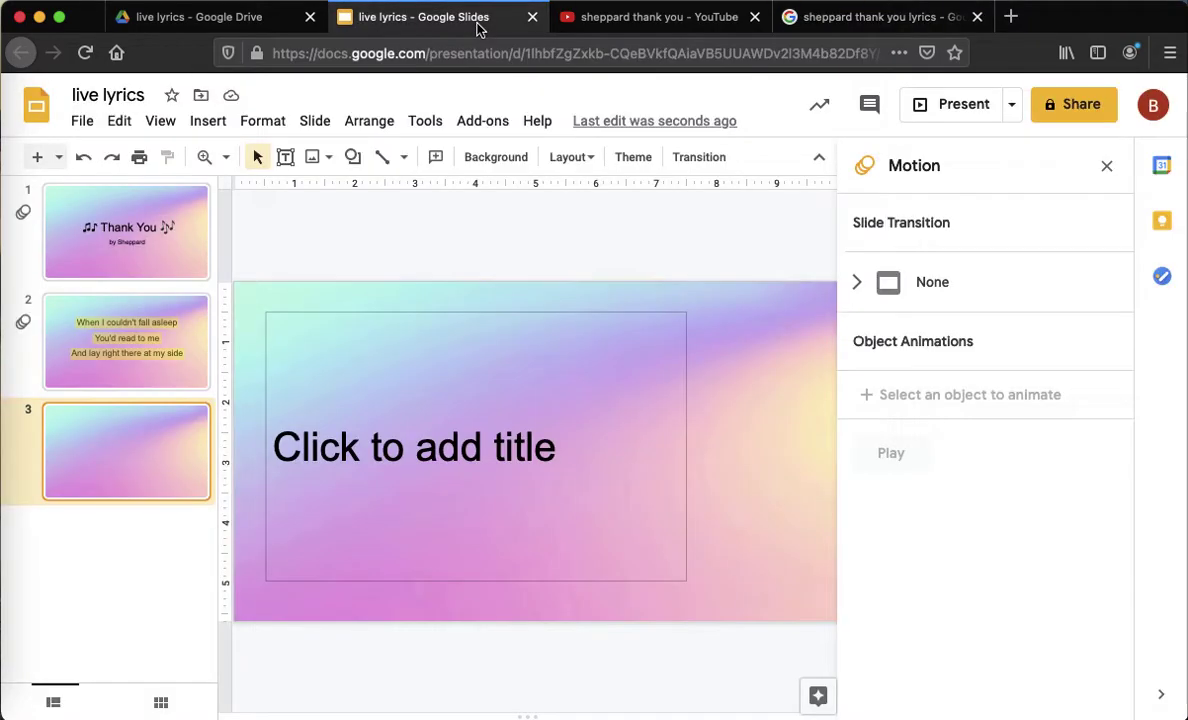
Step: Paste the copied lyrics into slide 3's title box and set them to size 38
{"action": "left_click", "coordinate": [424, 468]}
{"action": "key", "text": "super+v"}
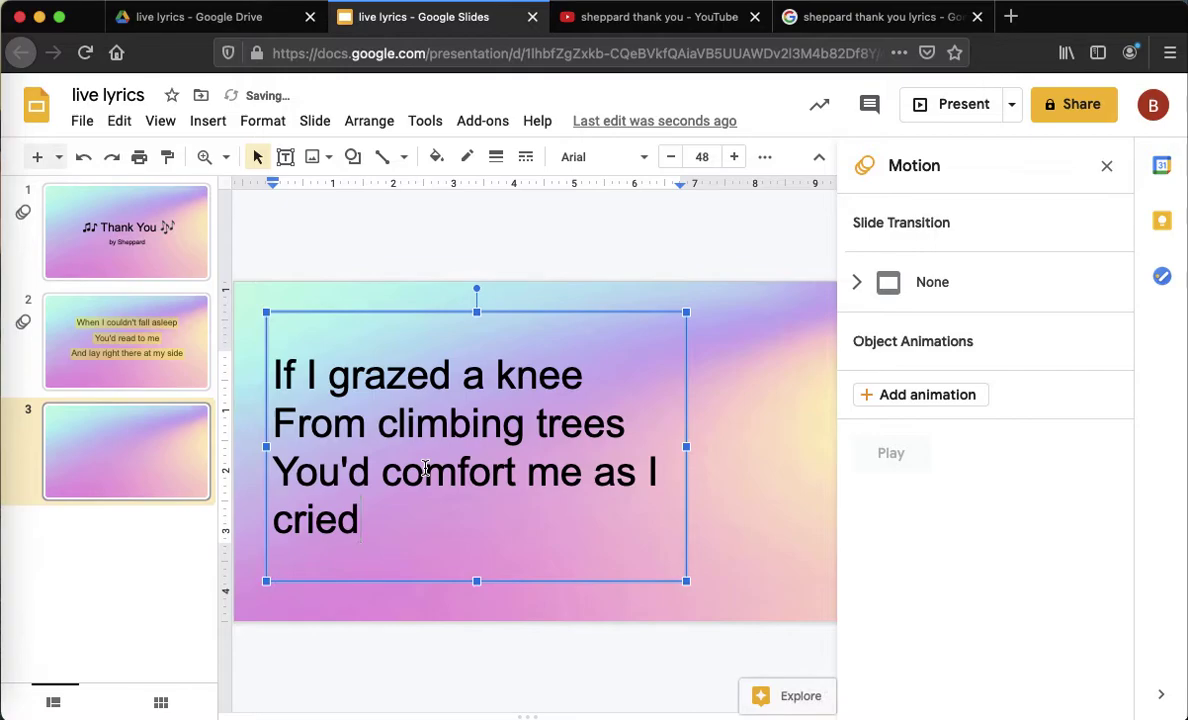
{"action": "key", "text": "super+a"}
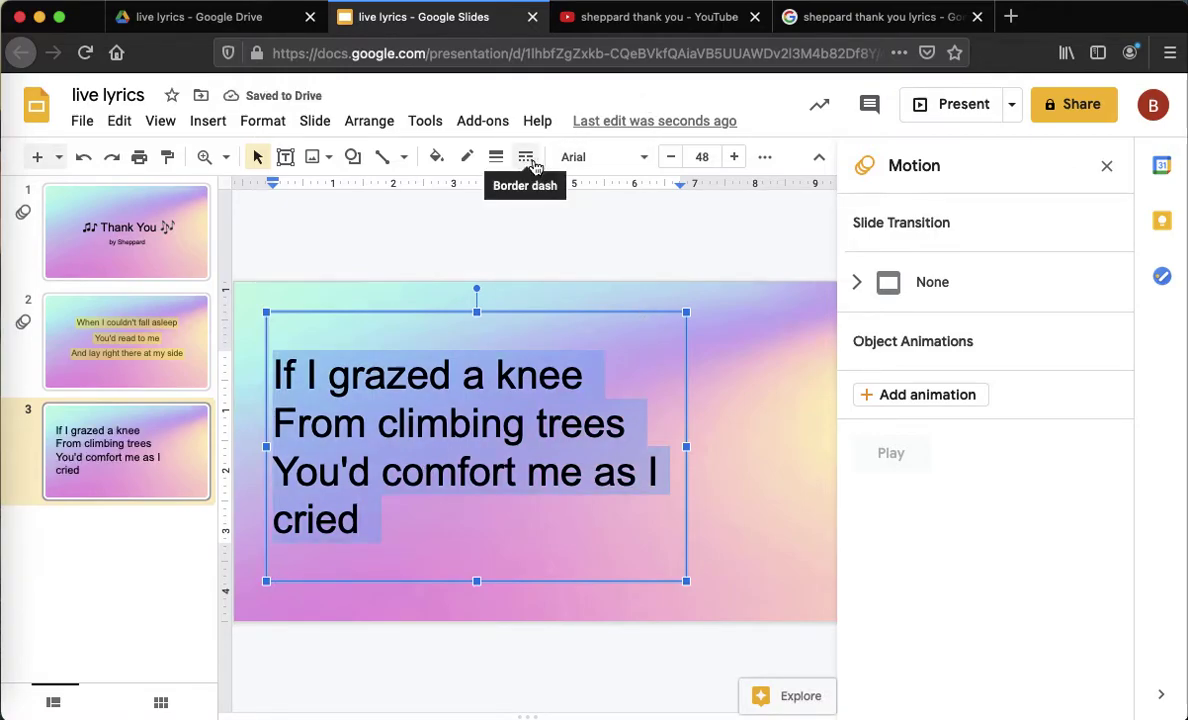
{"action": "left_click", "coordinate": [705, 160]}
{"action": "type", "text": "3"}
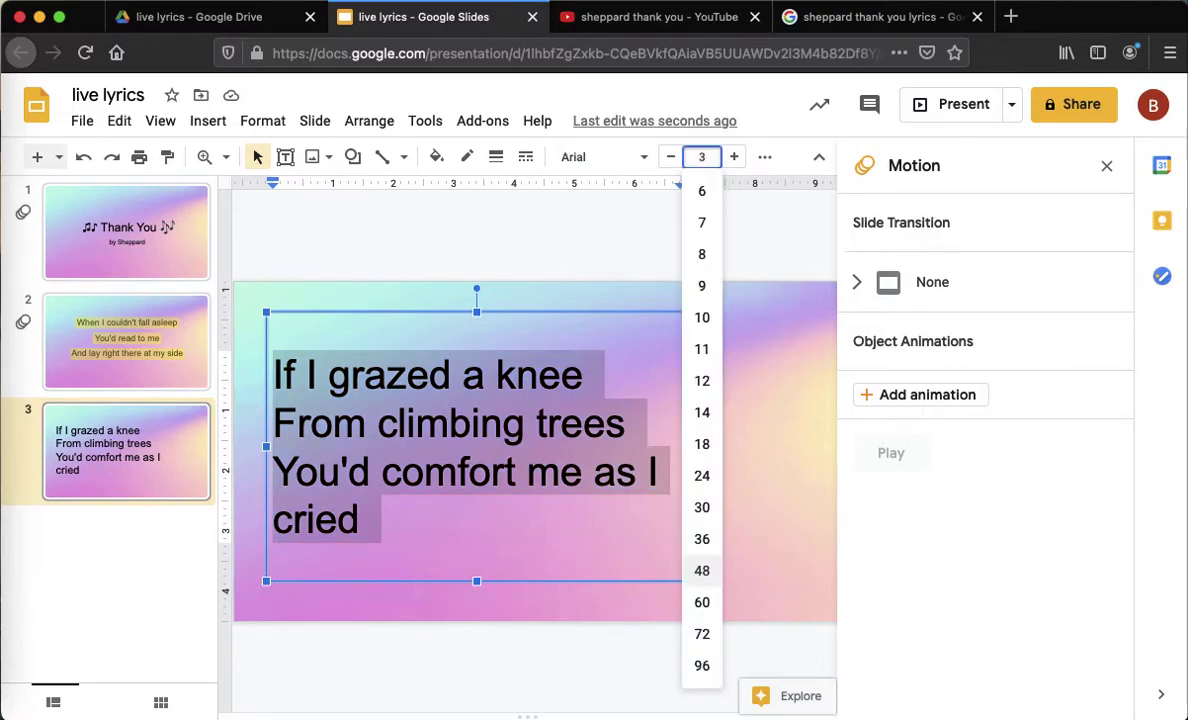
{"action": "type", "text": "8"}
{"action": "key", "text": "Return"}
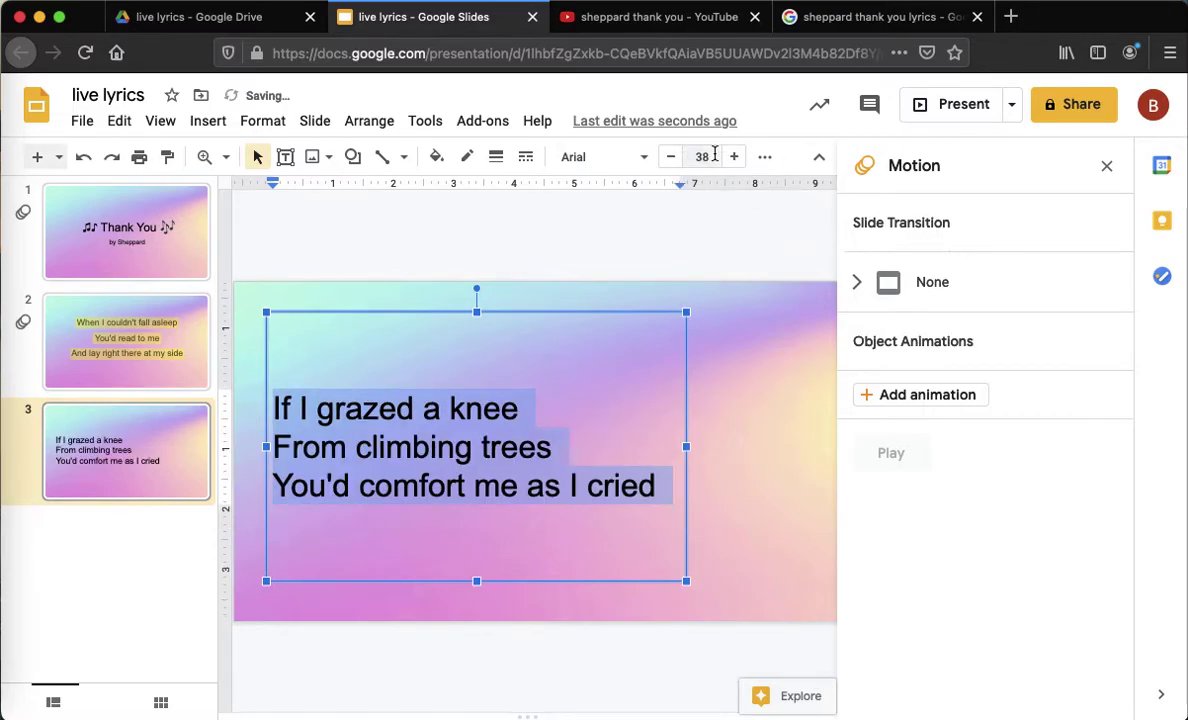
Step: Centre the lyric lines and give them 1.5 line spacing
{"action": "left_click", "coordinate": [766, 162]}
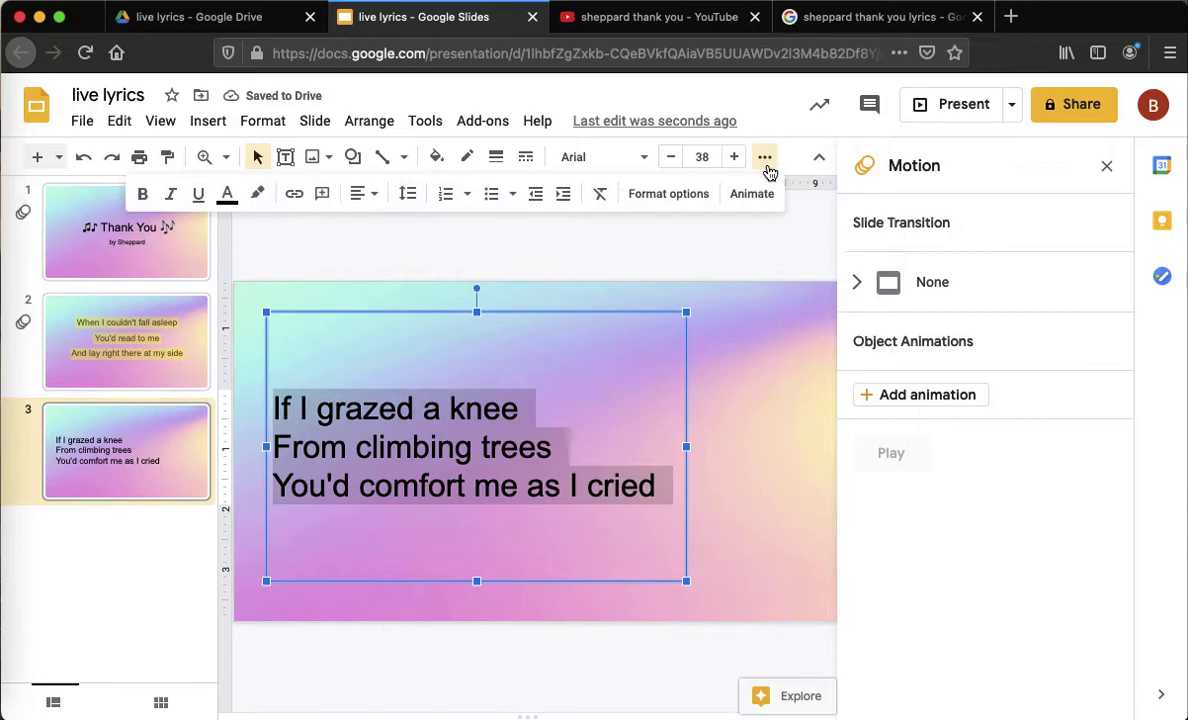
{"action": "left_click", "coordinate": [361, 194]}
{"action": "left_click", "coordinate": [390, 224]}
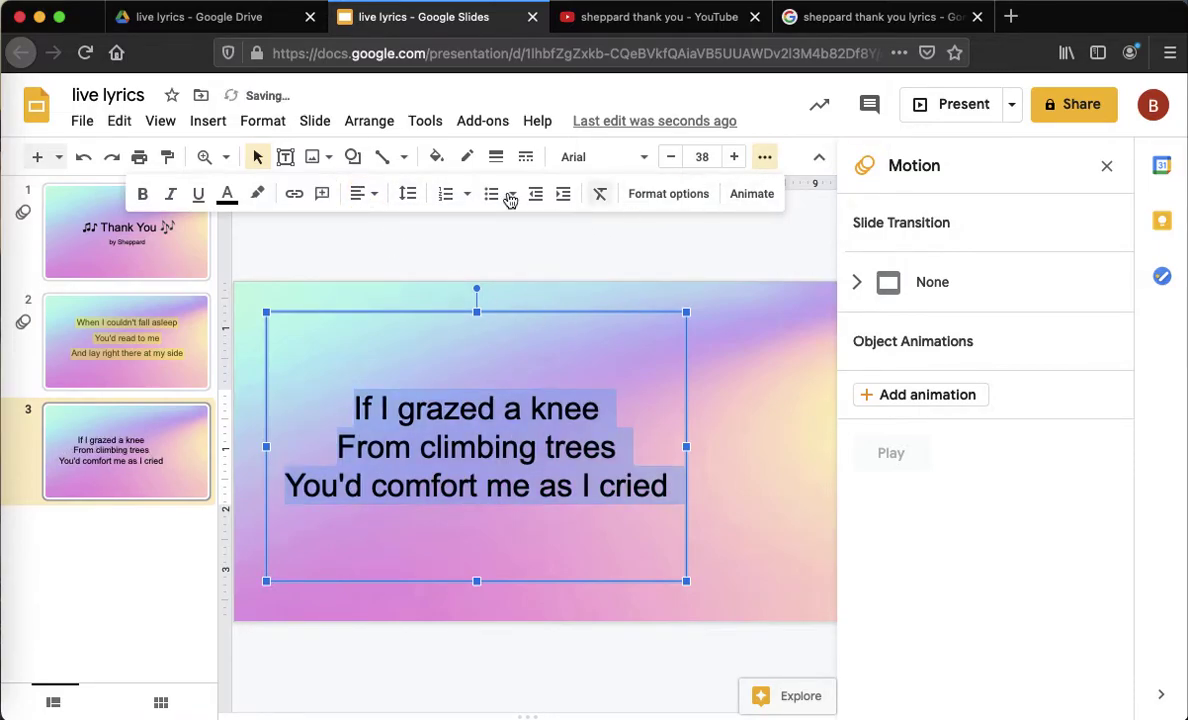
{"action": "left_click", "coordinate": [408, 196]}
{"action": "left_click", "coordinate": [440, 292]}
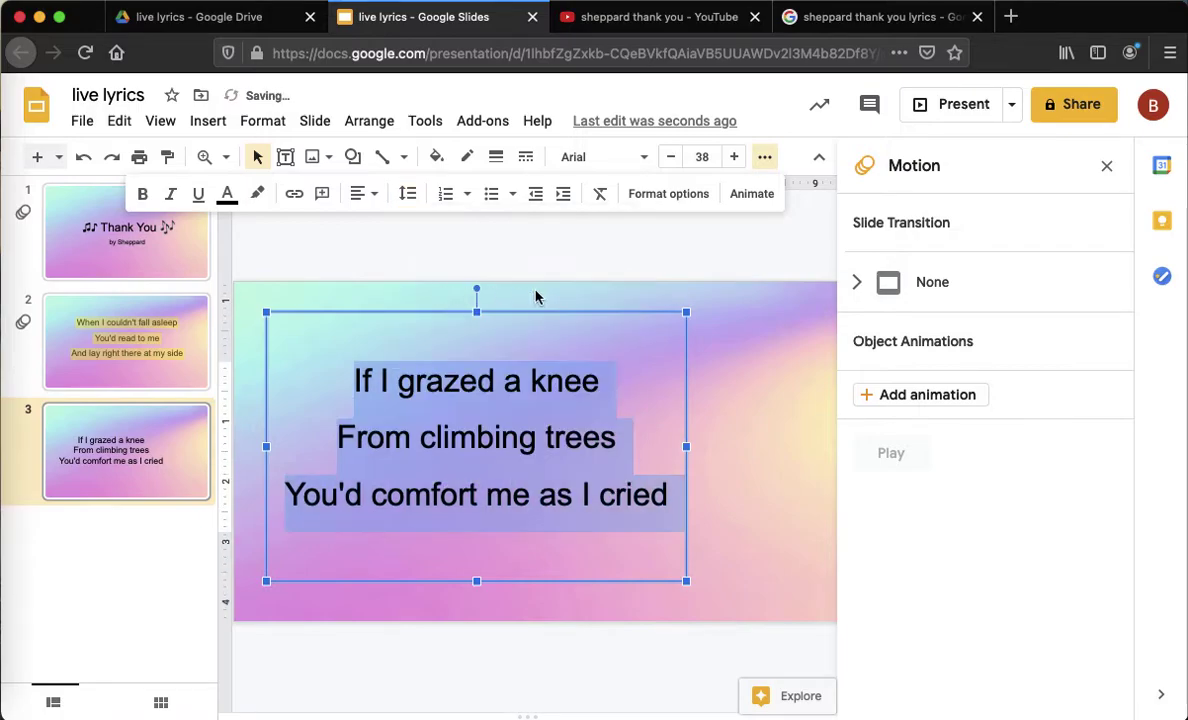
{"action": "left_click", "coordinate": [656, 285]}
{"action": "left_click", "coordinate": [476, 492]}
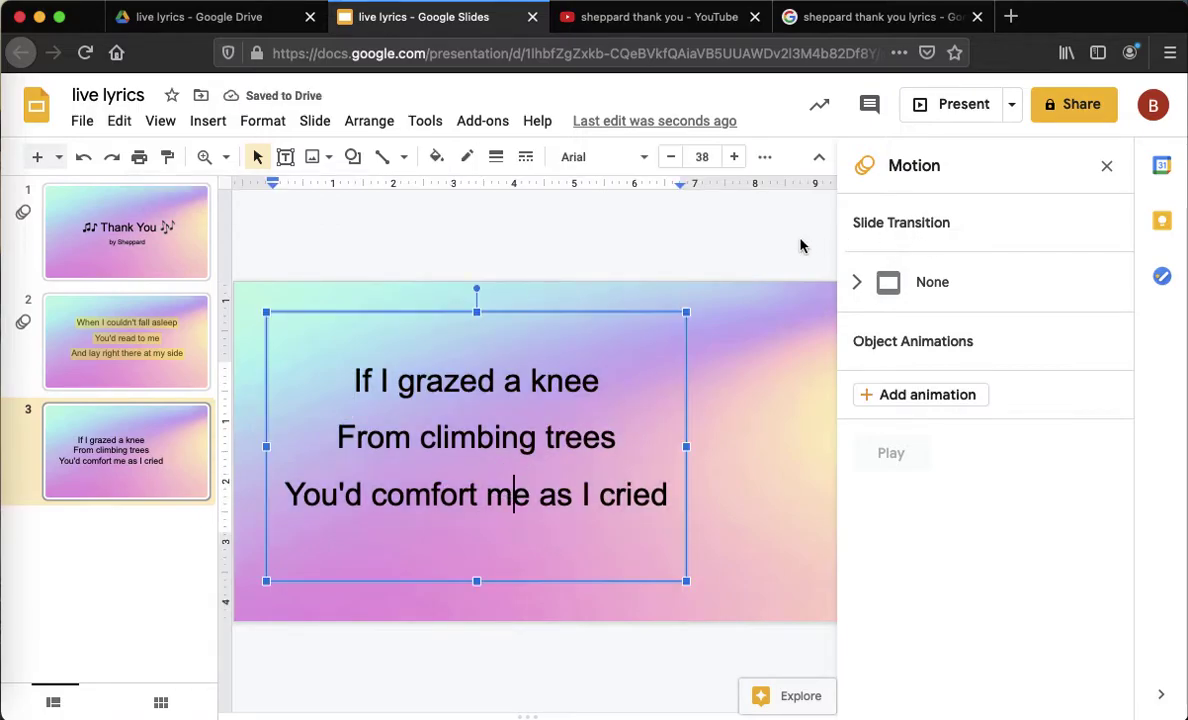
{"action": "left_click", "coordinate": [158, 438]}
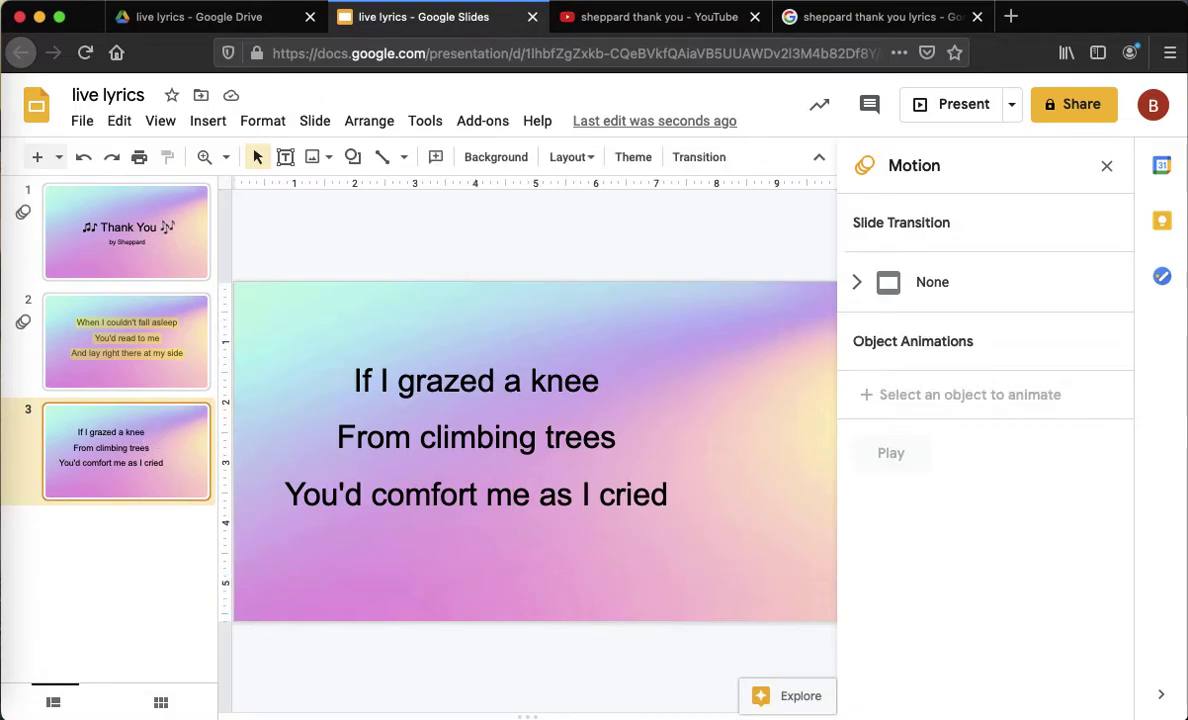
Step: Delete slide 3 and duplicate slide 2 as the new slide 3
{"action": "key", "text": "Delete"}
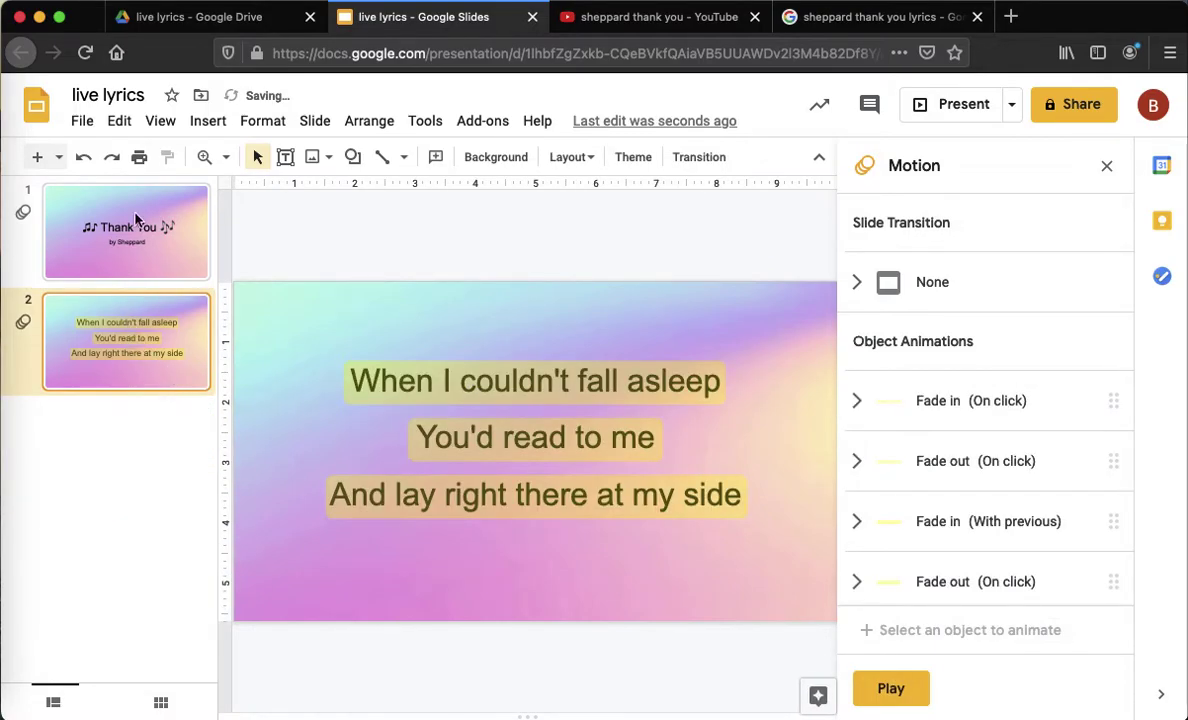
{"action": "left_click", "coordinate": [84, 121]}
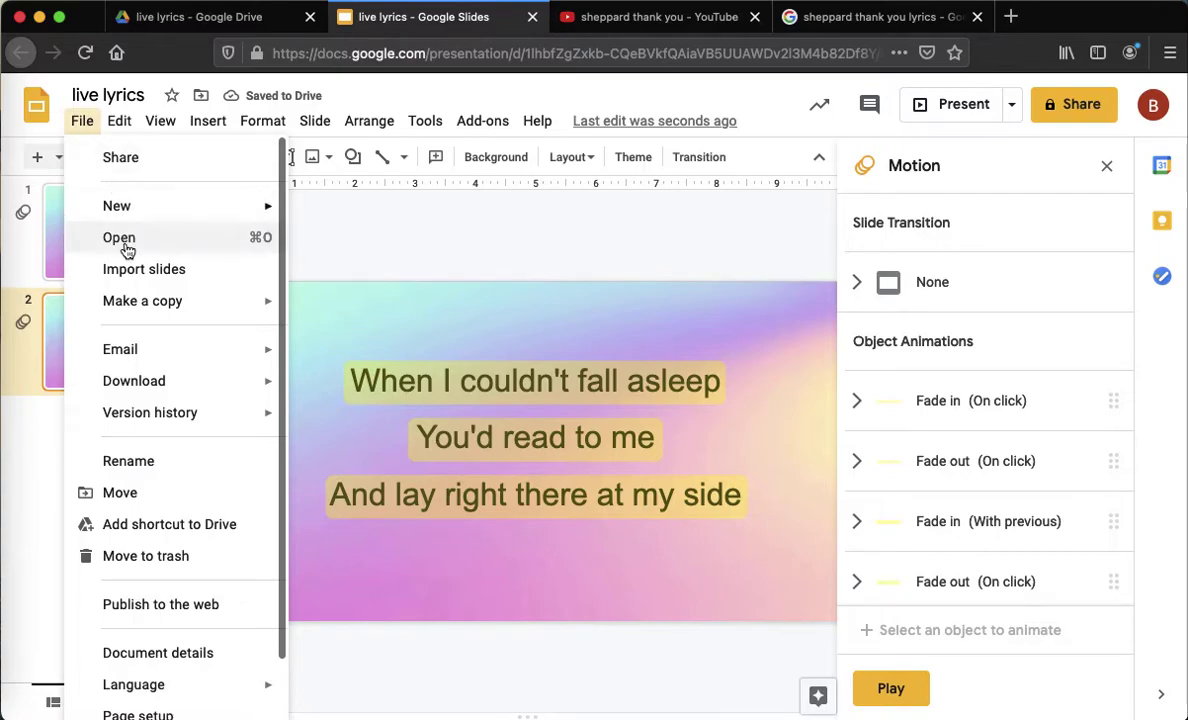
{"action": "mouse_move", "coordinate": [115, 121]}
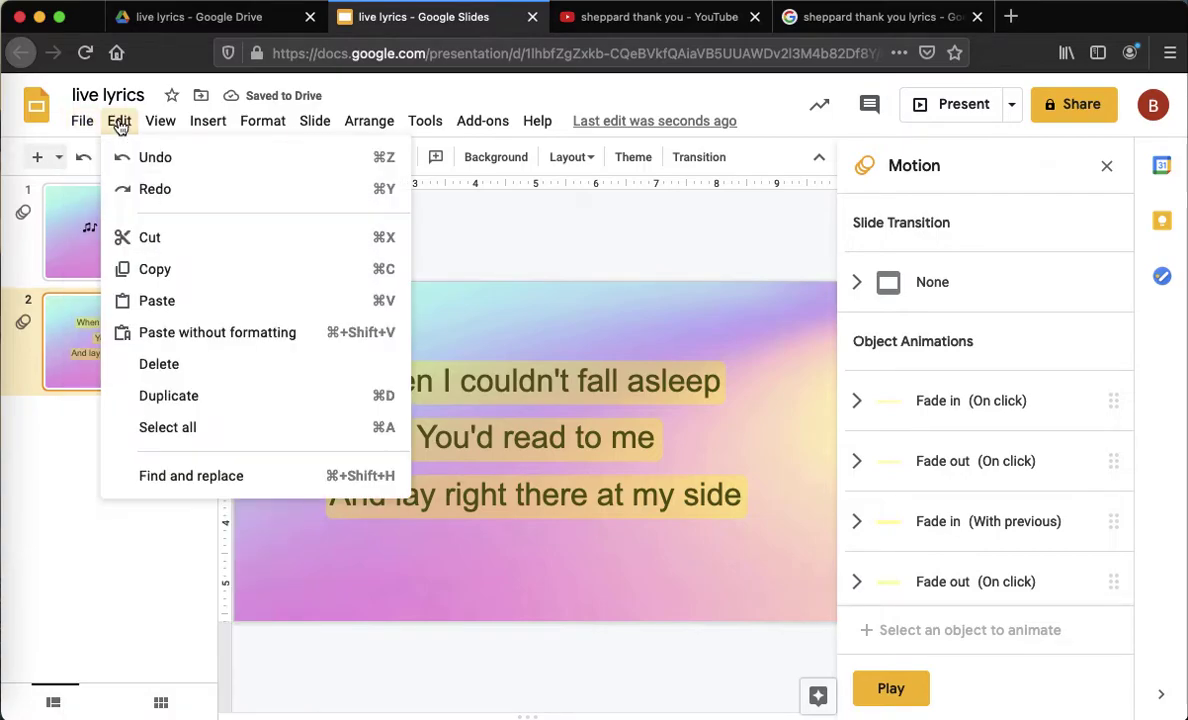
{"action": "left_click", "coordinate": [169, 396]}
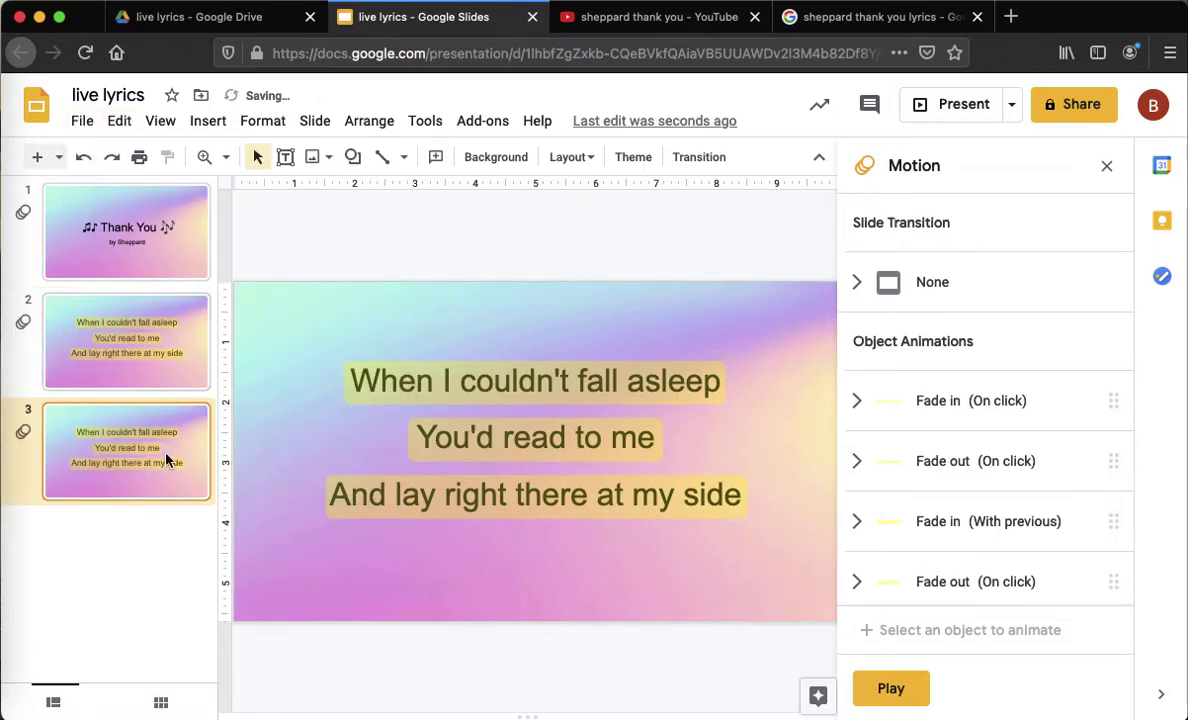
Step: Check the duplicated highlight boxes and begin editing slide 3's lyrics text
{"action": "left_click", "coordinate": [492, 401]}
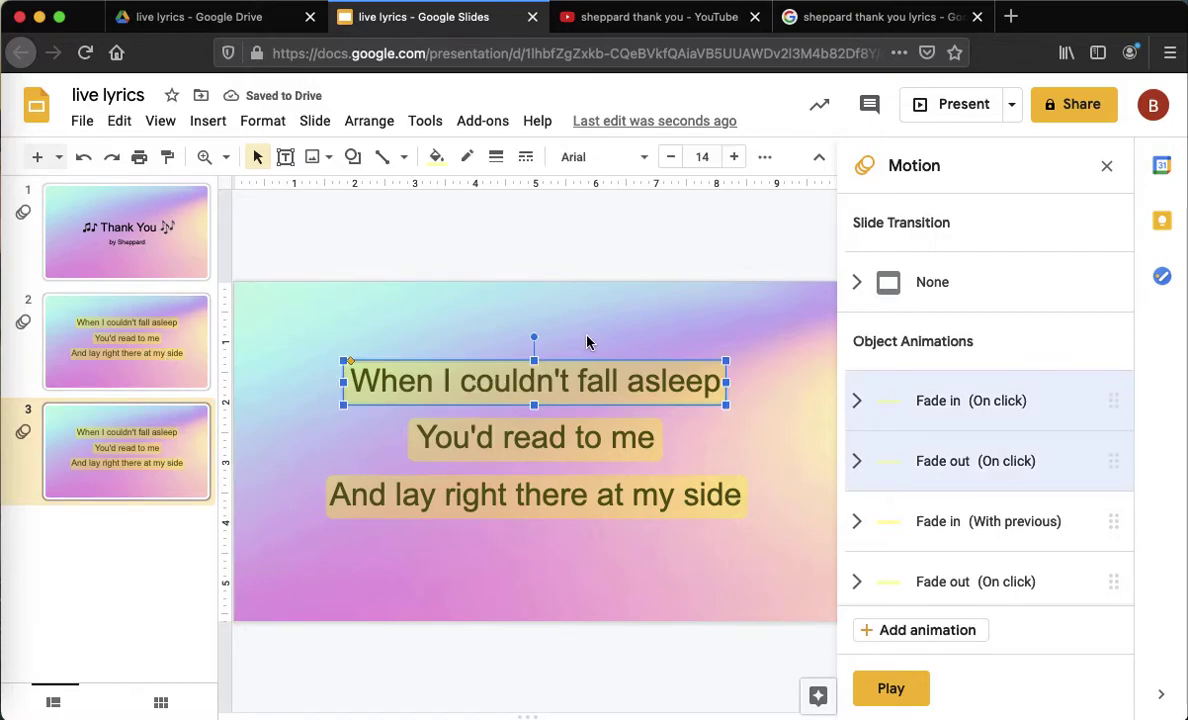
{"action": "left_click", "coordinate": [548, 315]}
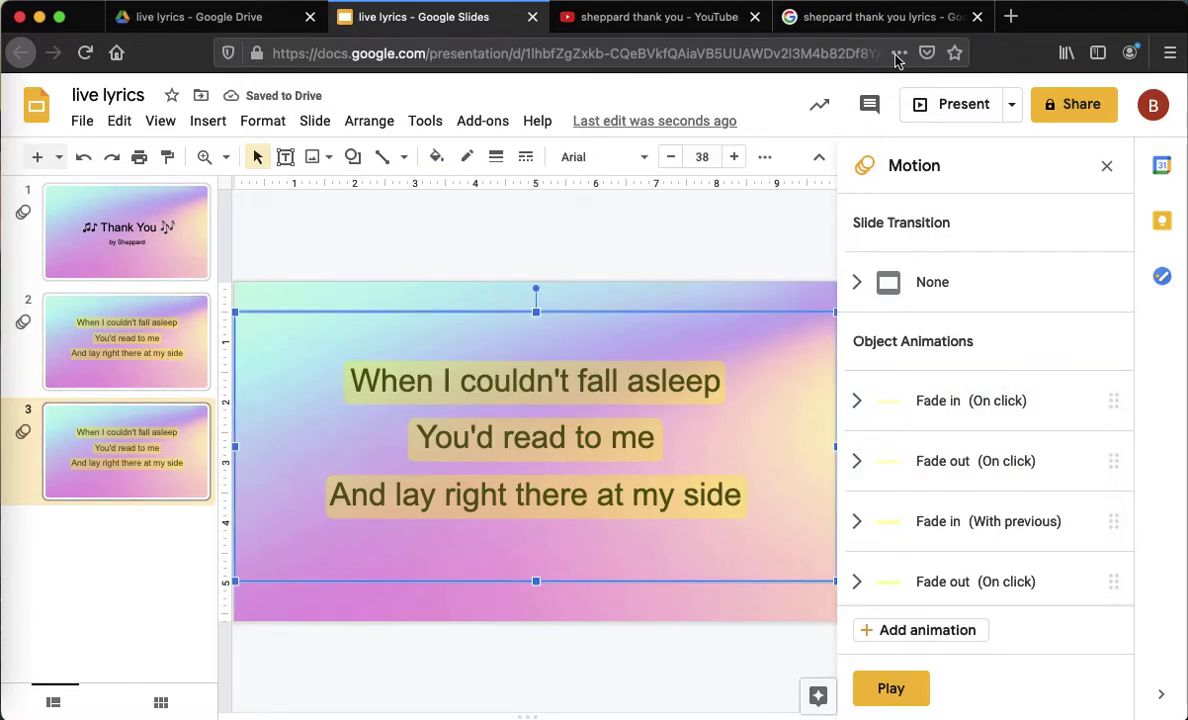
{"action": "left_click", "coordinate": [845, 18]}
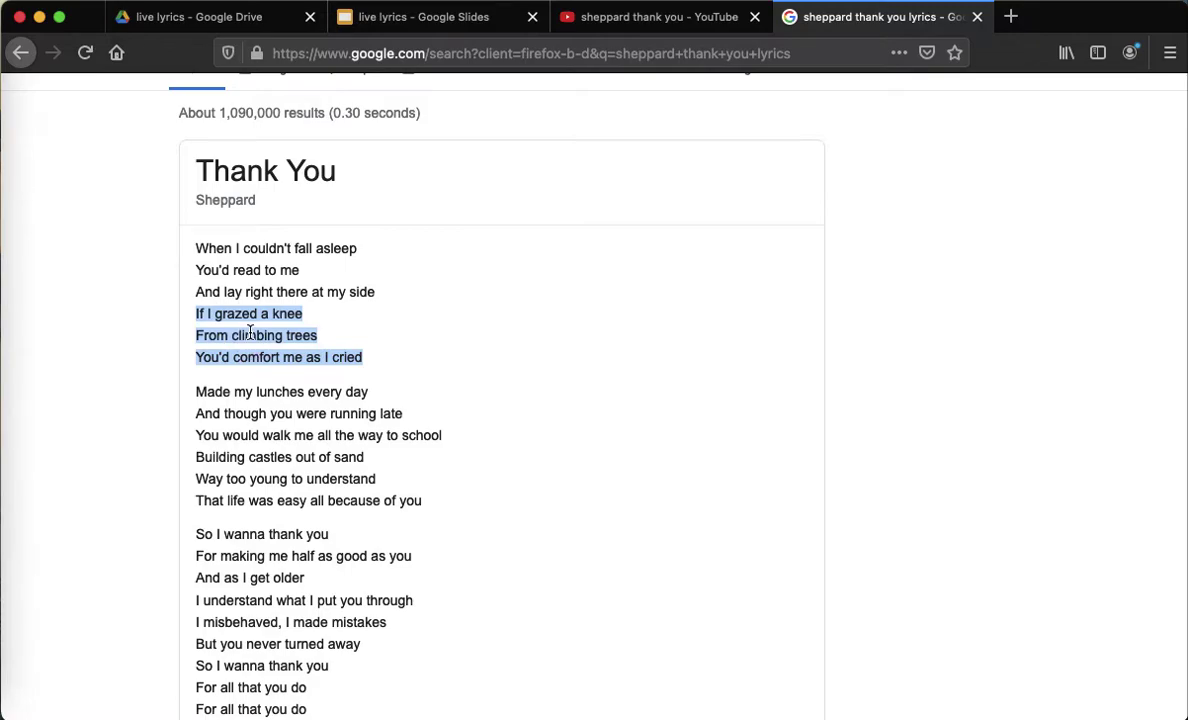
{"action": "left_click", "coordinate": [443, 28]}
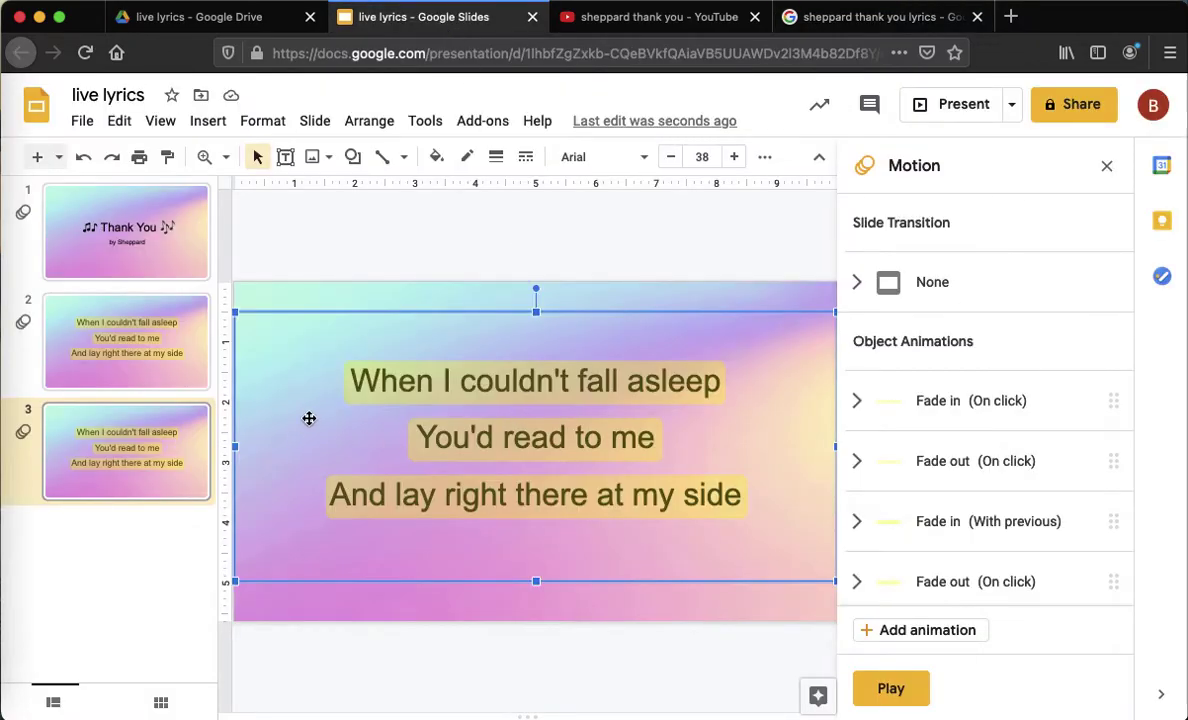
{"action": "left_click", "coordinate": [296, 342]}
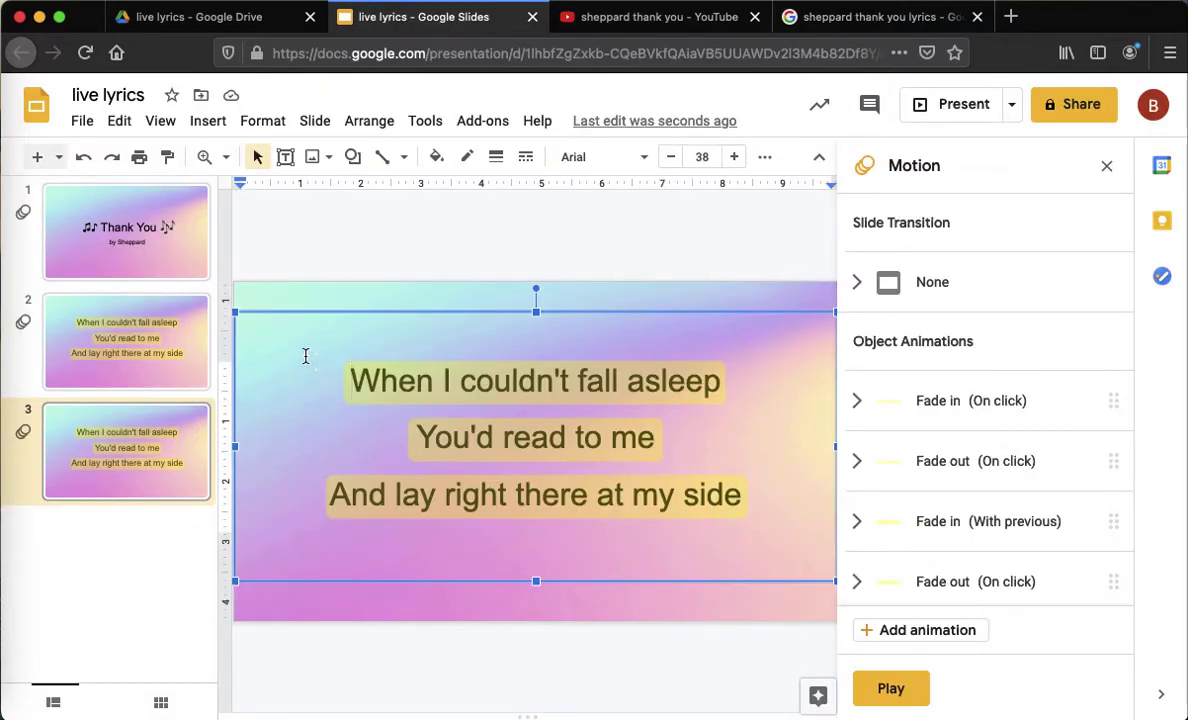
Step: Replace the old lyrics with the pasted 'If I grazed a knee' lines
{"action": "left_click_drag", "start_coordinate": [292, 374], "coordinate": [761, 505]}
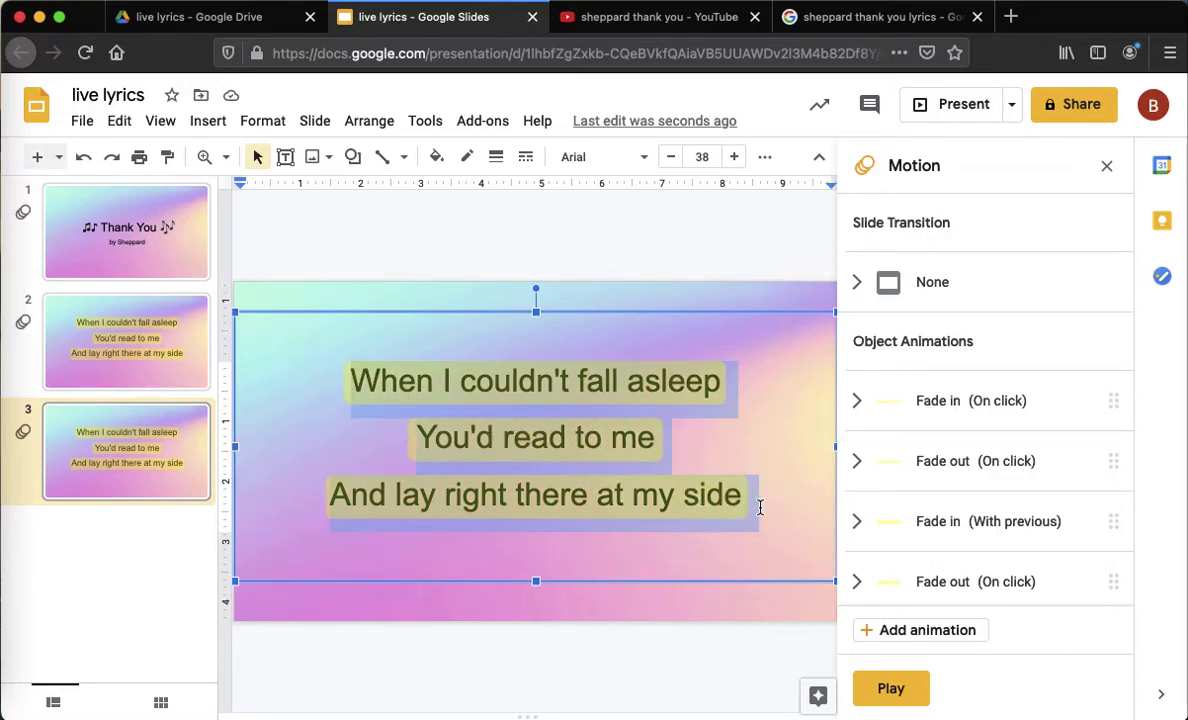
{"action": "type", "text": "If I grazed a knee From climbing trees You'd comfort me as I cried"}
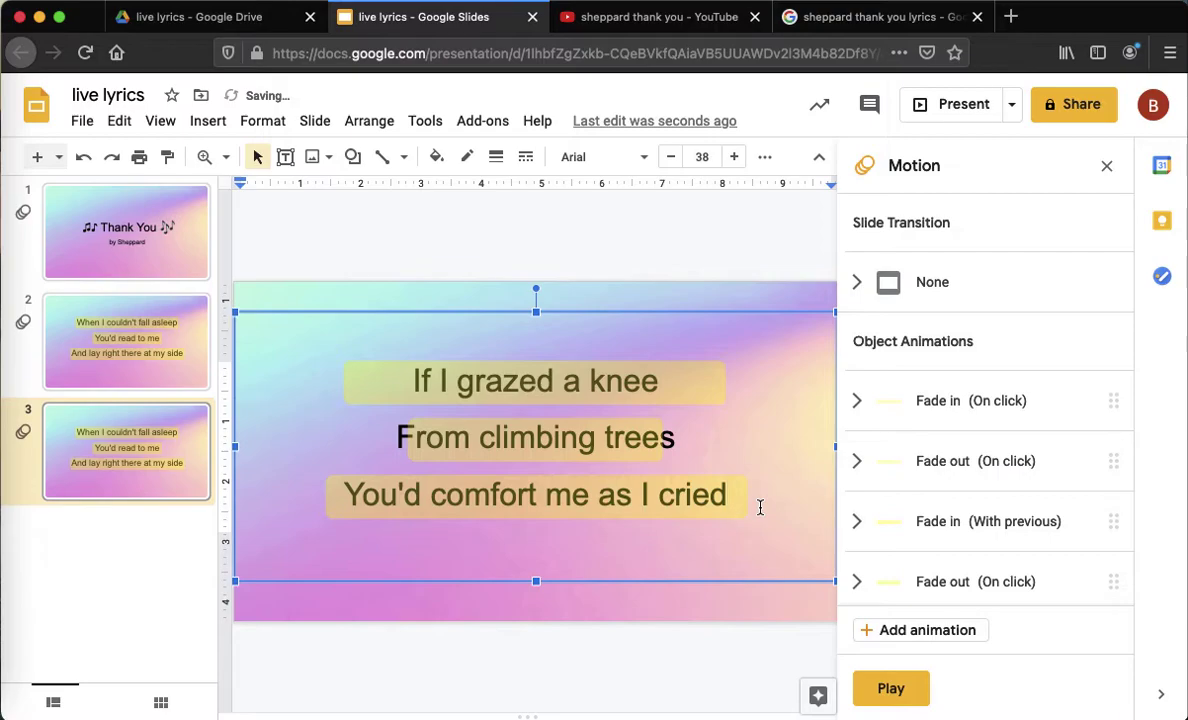
{"action": "left_click", "coordinate": [563, 264]}
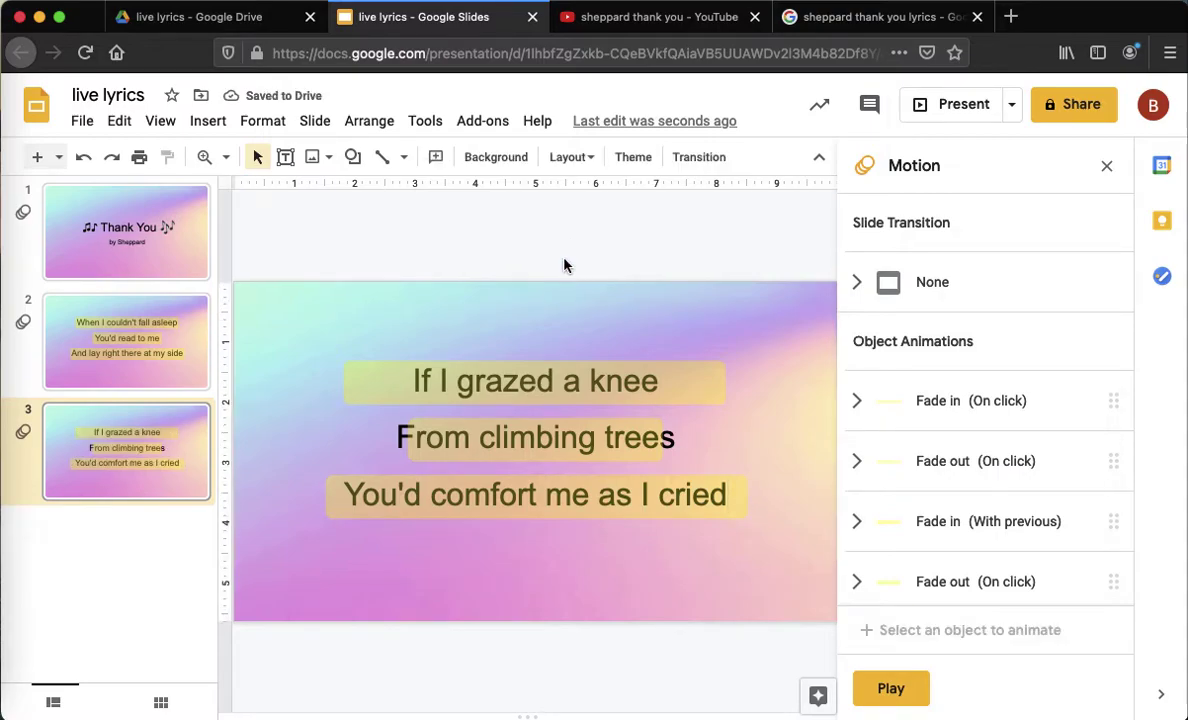
Step: Resize the three yellow highlight boxes to fit 'If I grazed a knee', 'From climbing trees' and 'You'd comfort me as I cried'
{"action": "left_click", "coordinate": [533, 388]}
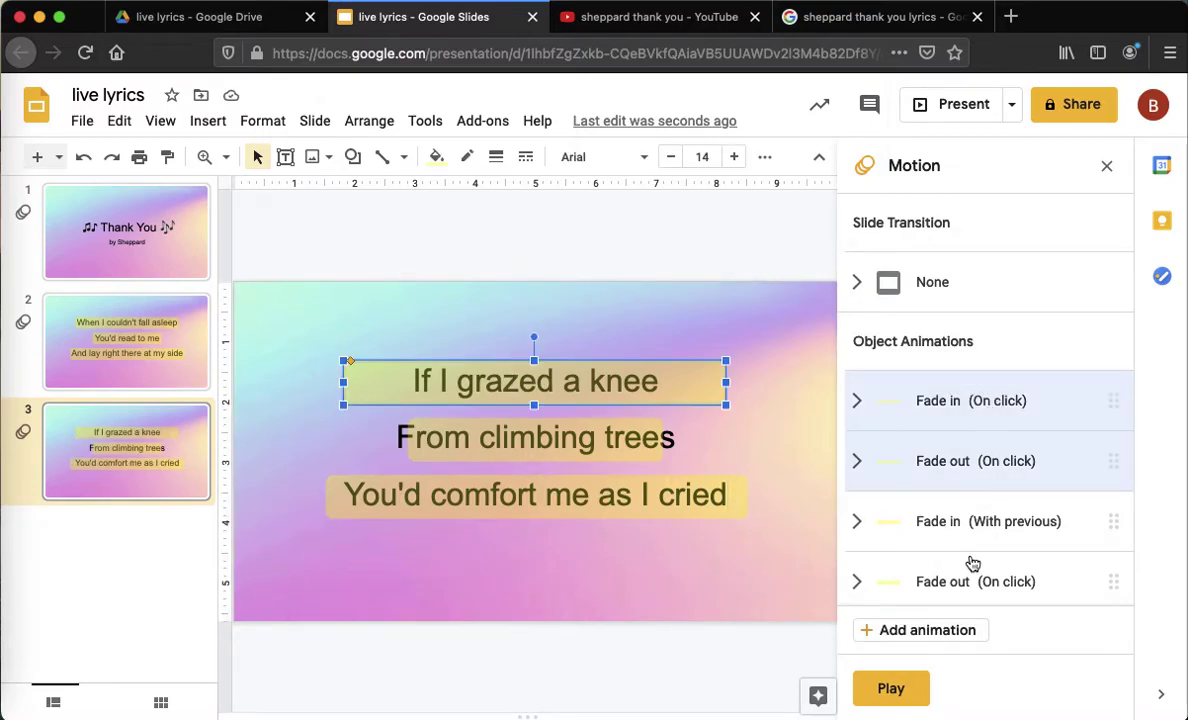
{"action": "scroll", "coordinate": [973, 563], "scroll_direction": "down", "scroll_amount": 2}
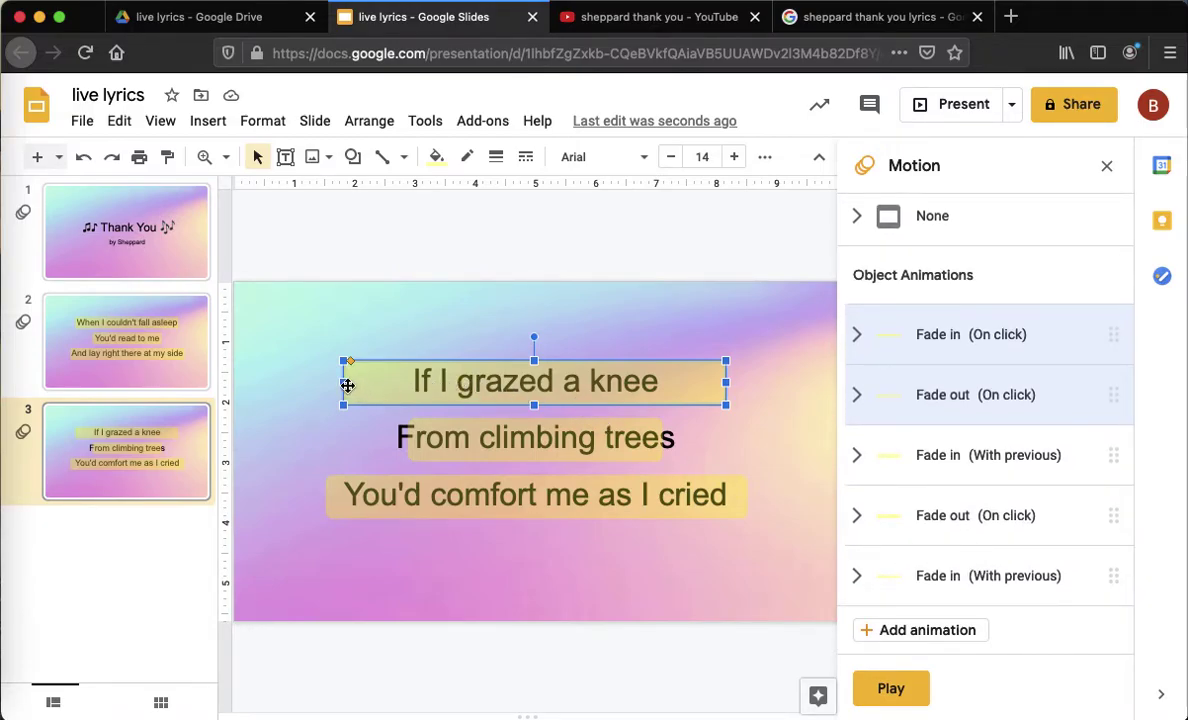
{"action": "left_click_drag", "start_coordinate": [343, 382], "coordinate": [402, 382]}
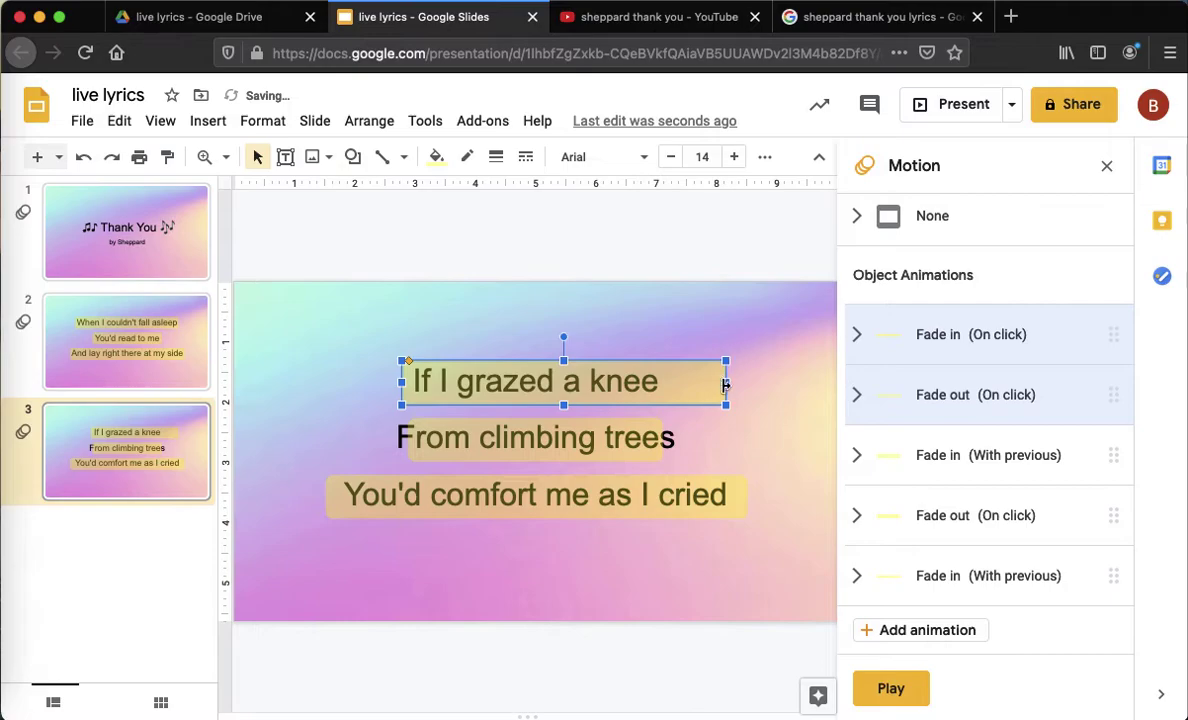
{"action": "left_click_drag", "start_coordinate": [715, 385], "coordinate": [666, 385]}
{"action": "left_click", "coordinate": [567, 466]}
{"action": "left_click", "coordinate": [486, 426]}
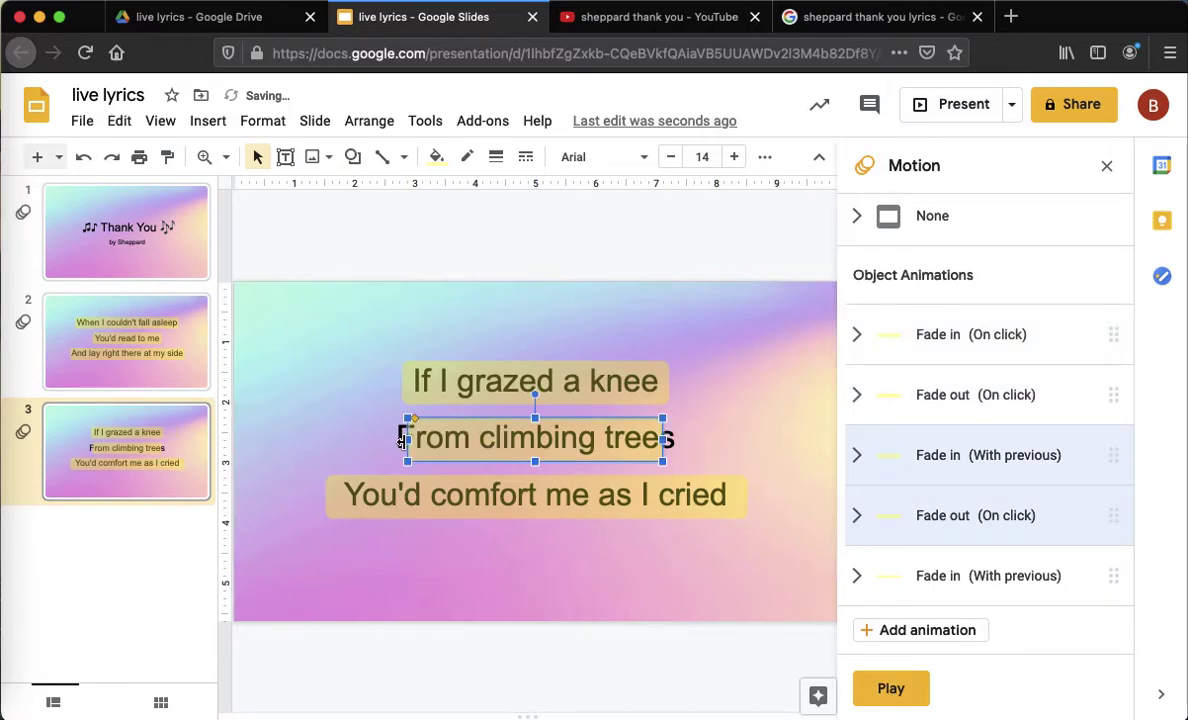
{"action": "left_click_drag", "start_coordinate": [406, 438], "coordinate": [390, 437]}
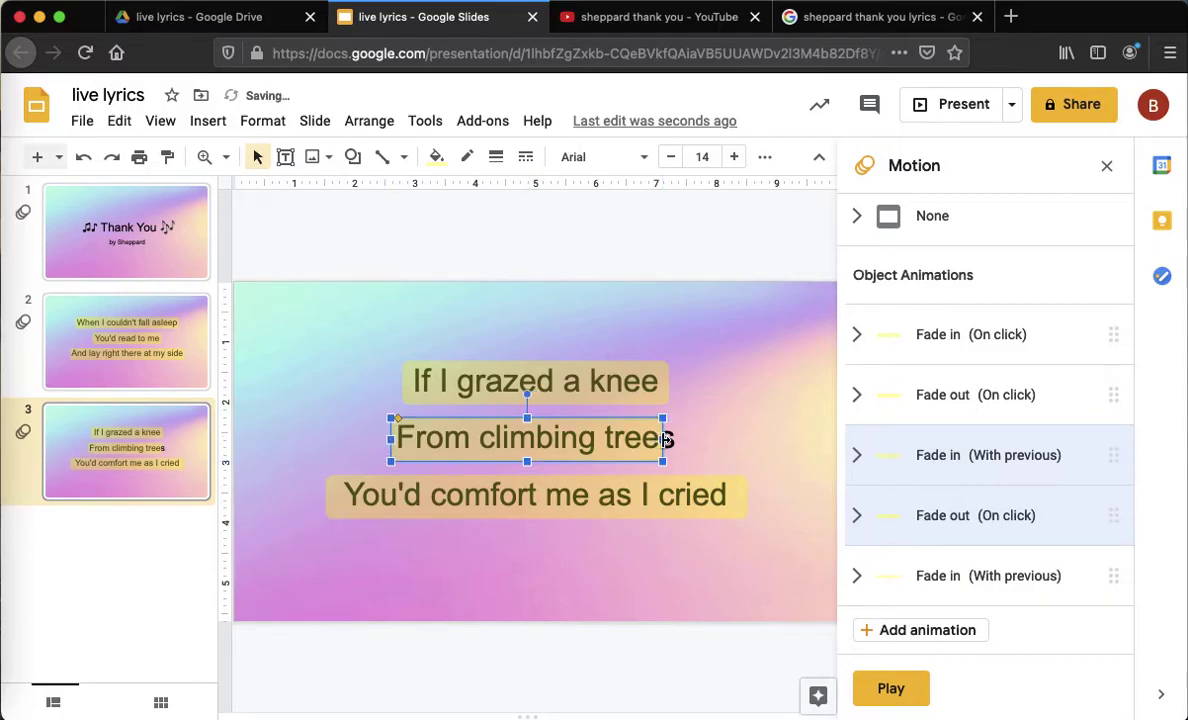
{"action": "left_click_drag", "start_coordinate": [682, 441], "coordinate": [685, 440]}
{"action": "left_click", "coordinate": [456, 495]}
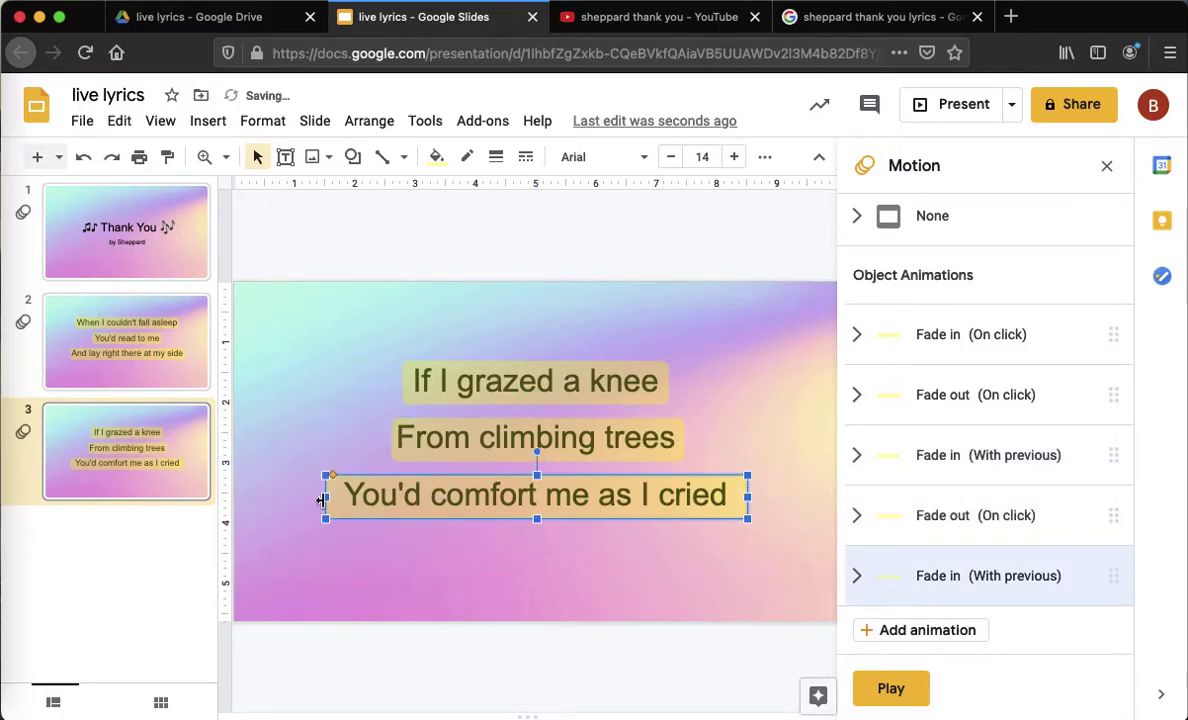
{"action": "left_click_drag", "start_coordinate": [321, 500], "coordinate": [335, 497]}
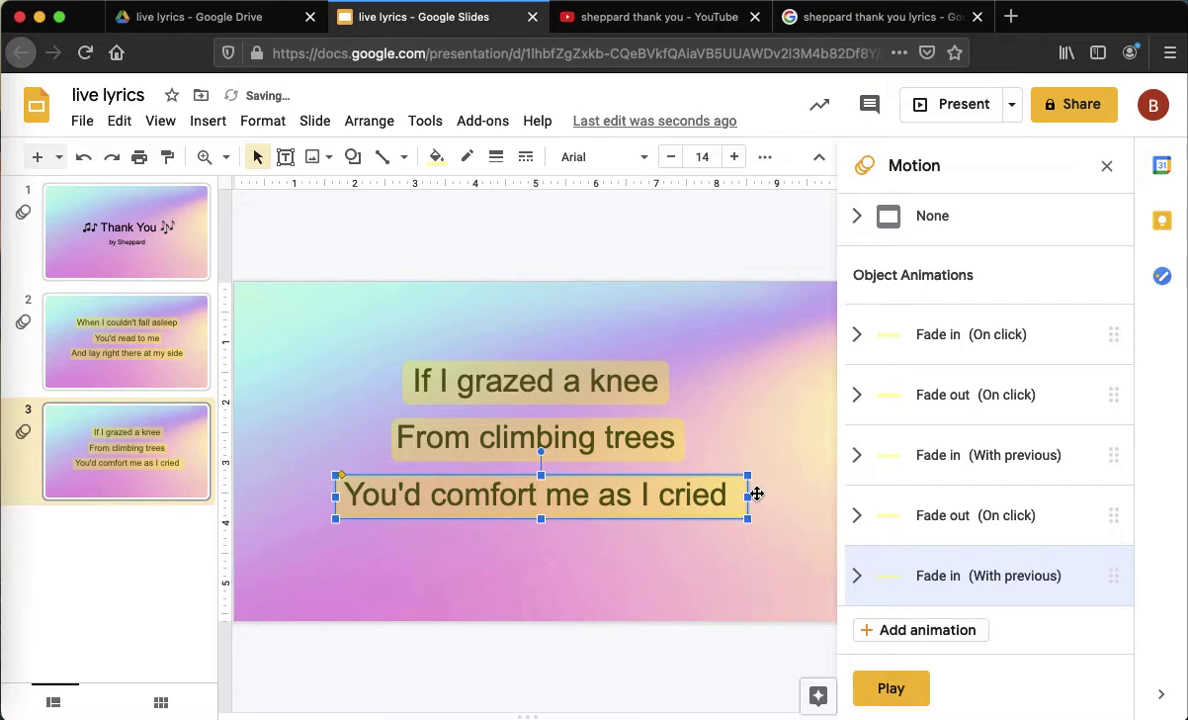
{"action": "left_click_drag", "start_coordinate": [749, 495], "coordinate": [740, 496]}
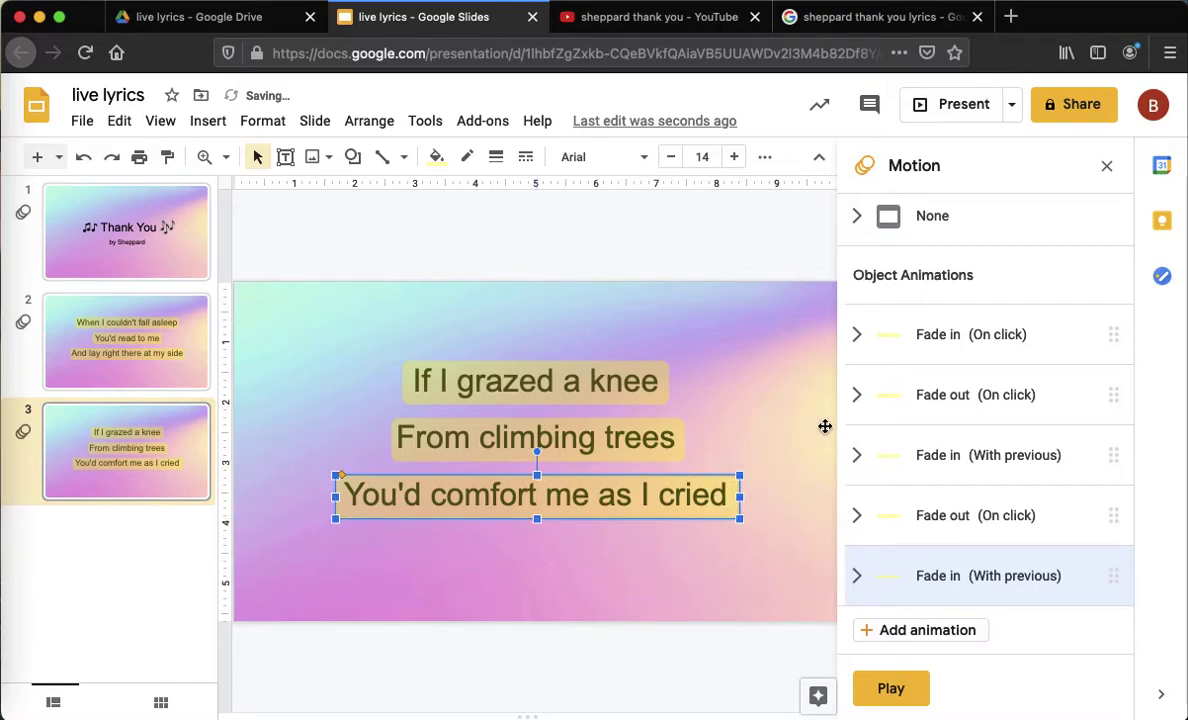
{"action": "left_click", "coordinate": [578, 341]}
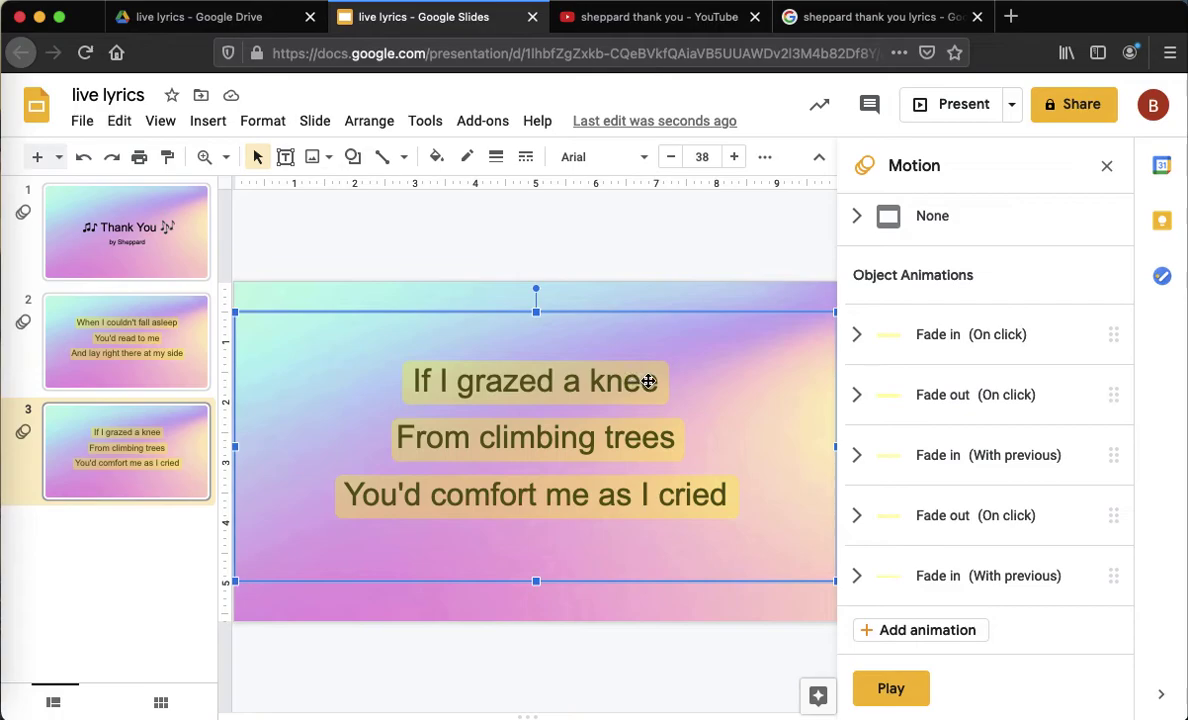
Step: Set slide 3's 'If I grazed a knee' highlight to fade in With previous, then preview the slide
{"action": "left_click", "coordinate": [751, 309]}
{"action": "left_click", "coordinate": [544, 383]}
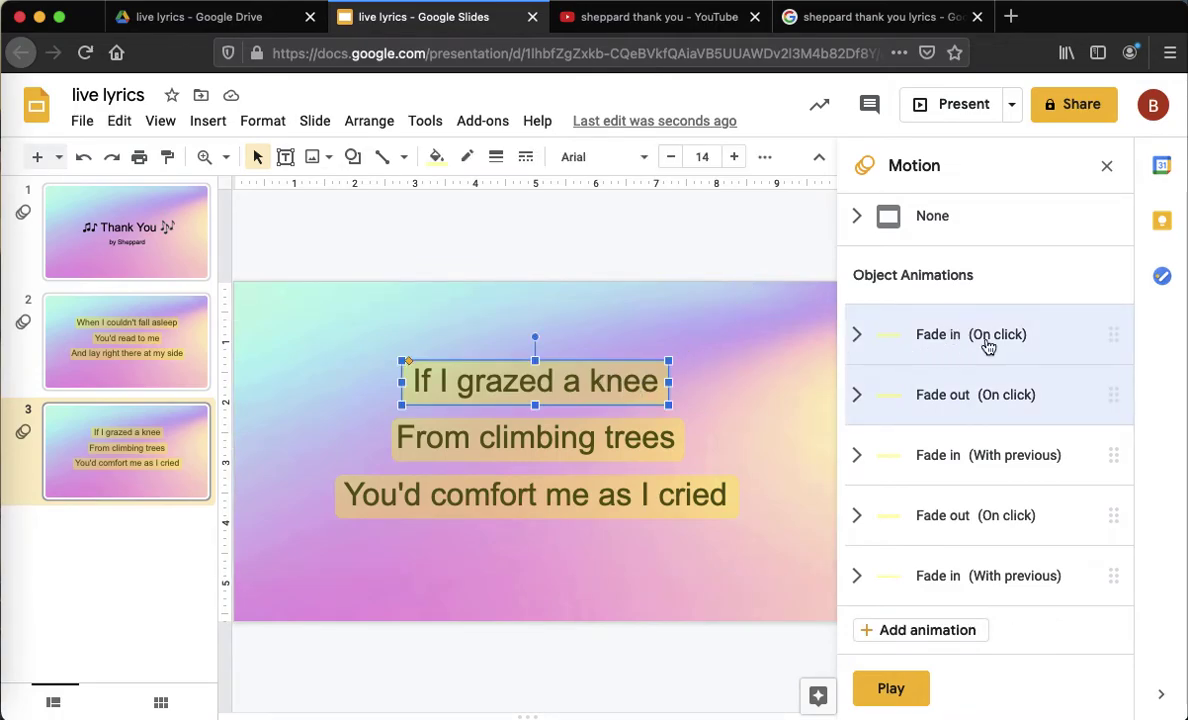
{"action": "left_click", "coordinate": [988, 345]}
{"action": "left_click", "coordinate": [963, 457]}
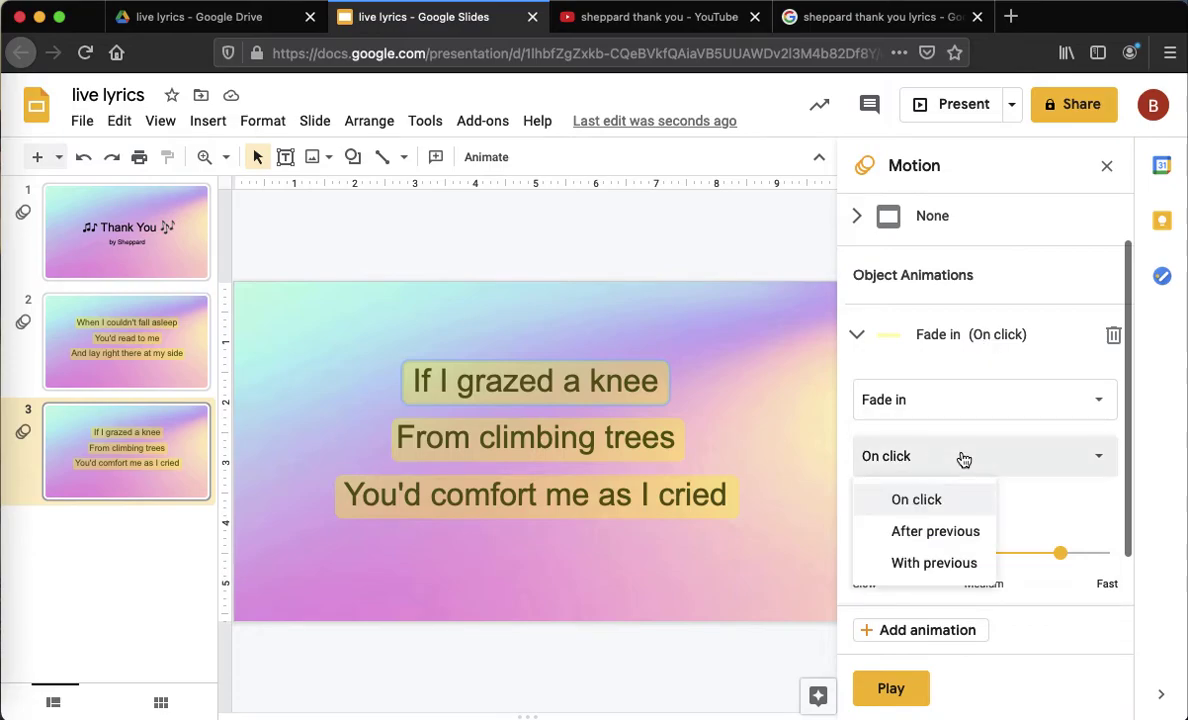
{"action": "left_click", "coordinate": [947, 562]}
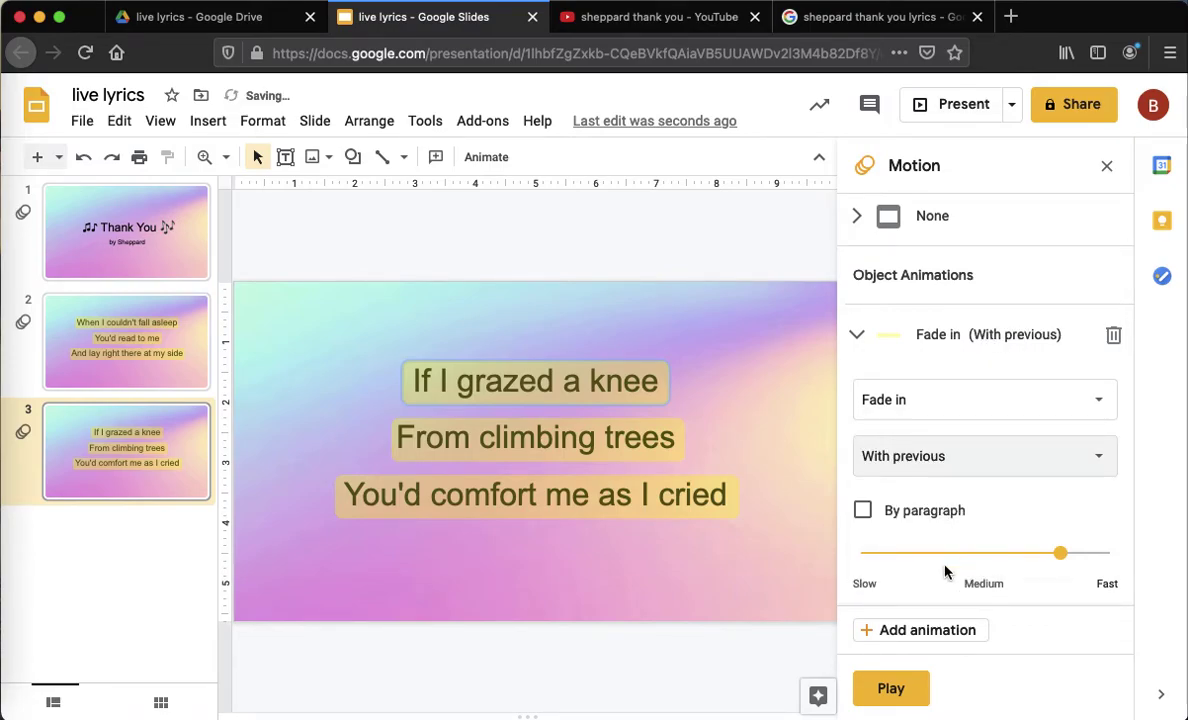
{"action": "left_click", "coordinate": [896, 689]}
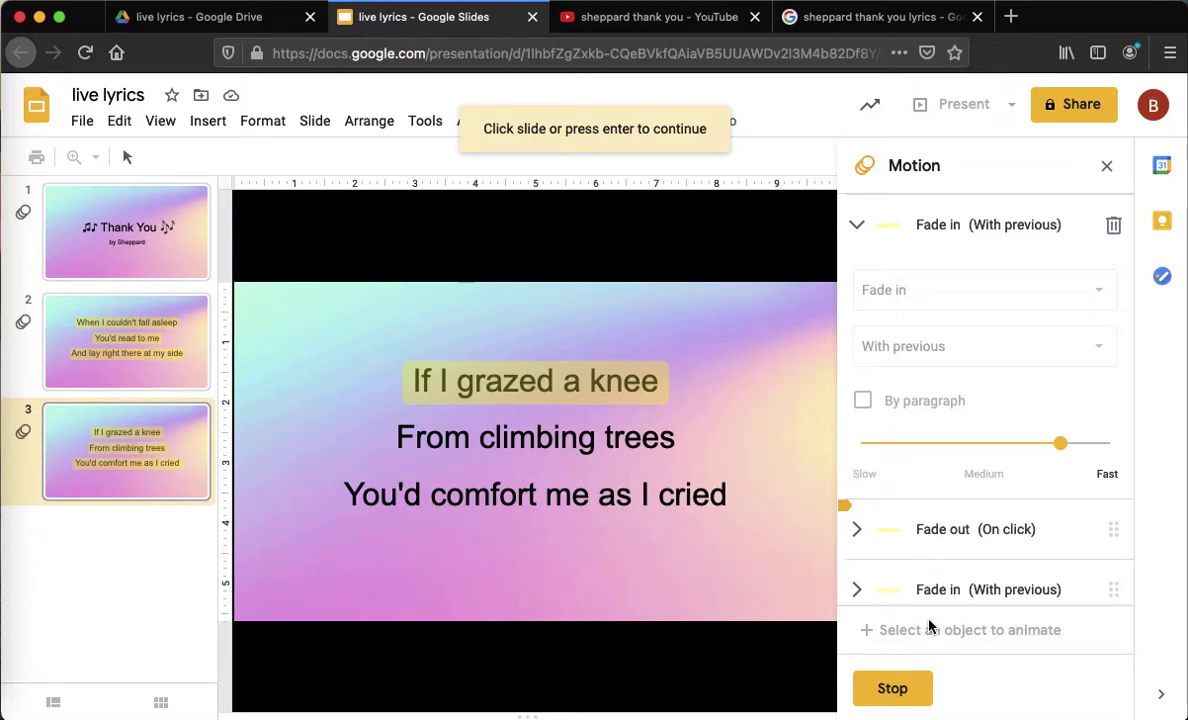
{"action": "key", "text": "Return"}
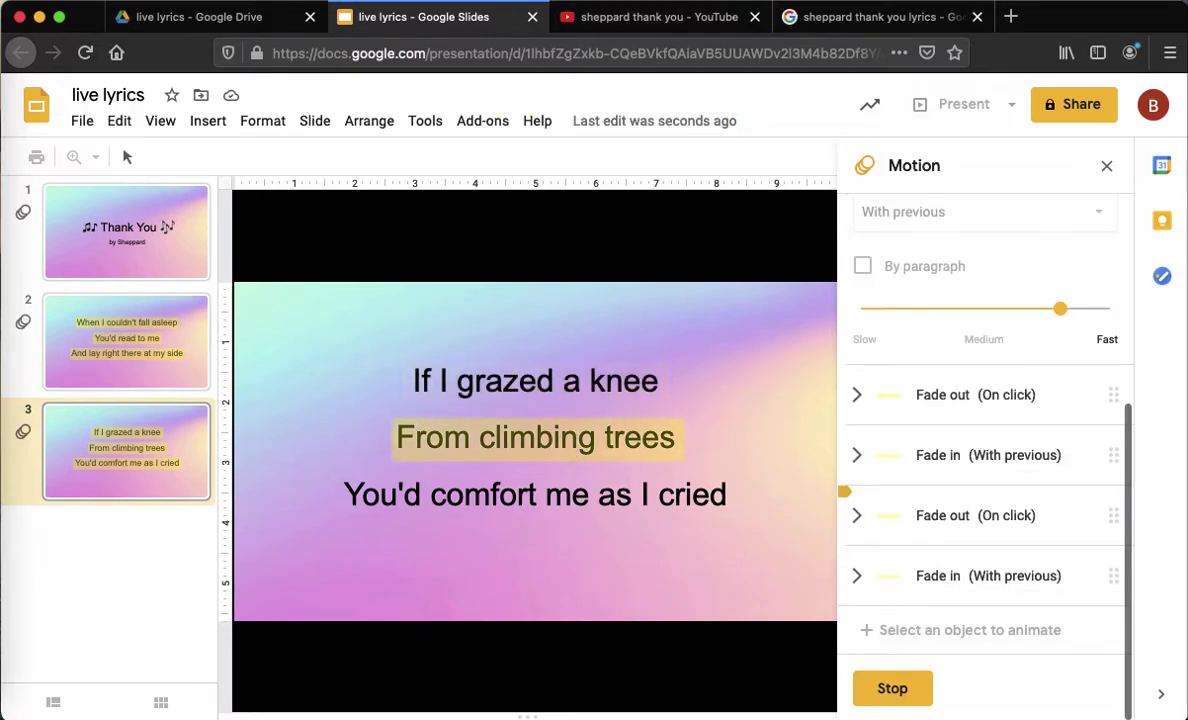
{"action": "key", "text": "Return"}
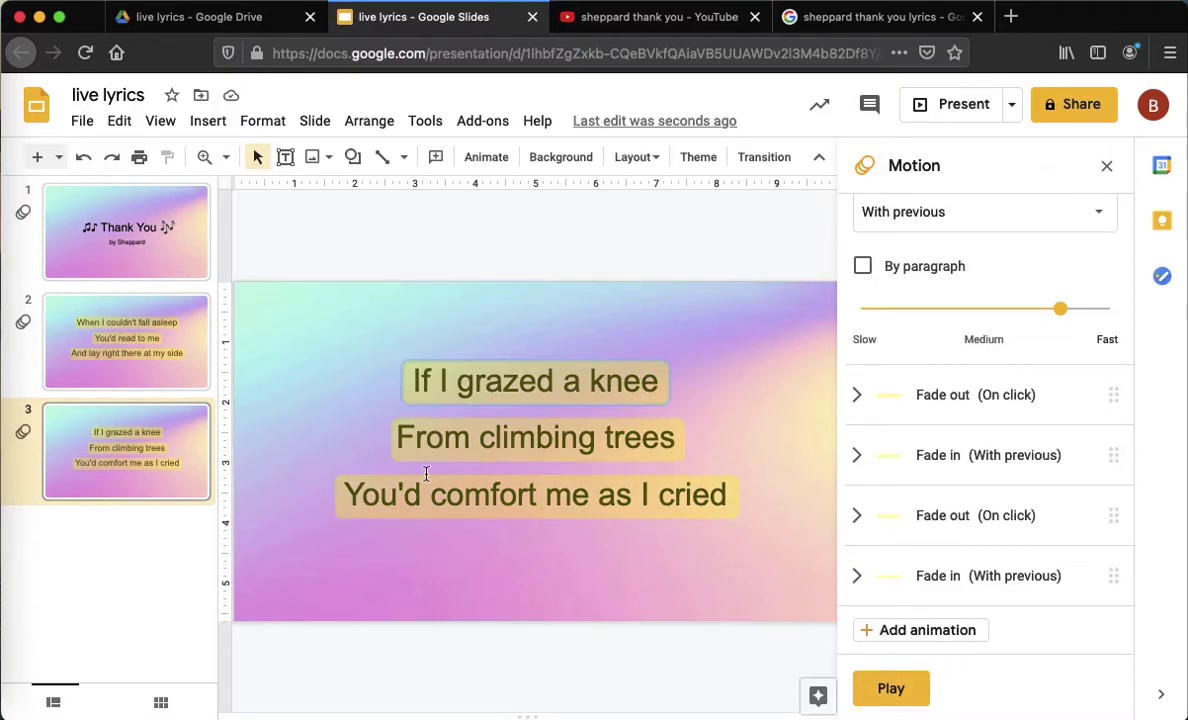
Step: Set slide 2's 'When I couldn't fall asleep' highlight to fade in With previous
{"action": "left_click", "coordinate": [175, 372]}
{"action": "left_click", "coordinate": [533, 376]}
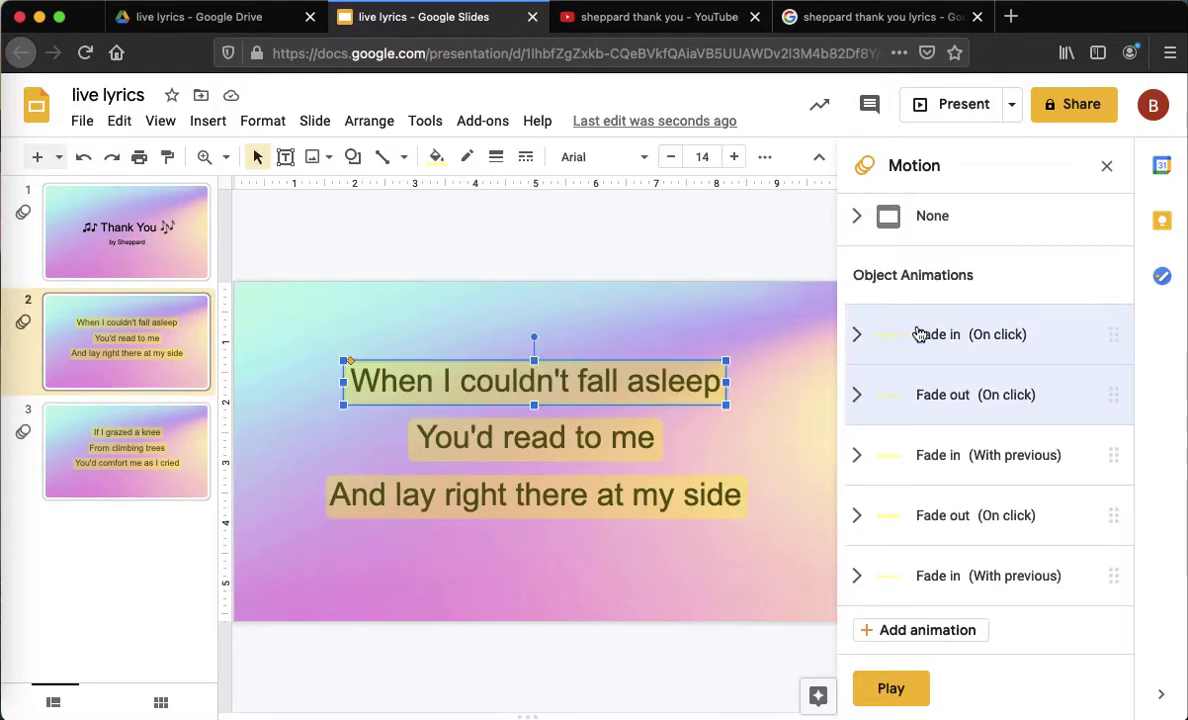
{"action": "left_click", "coordinate": [981, 334]}
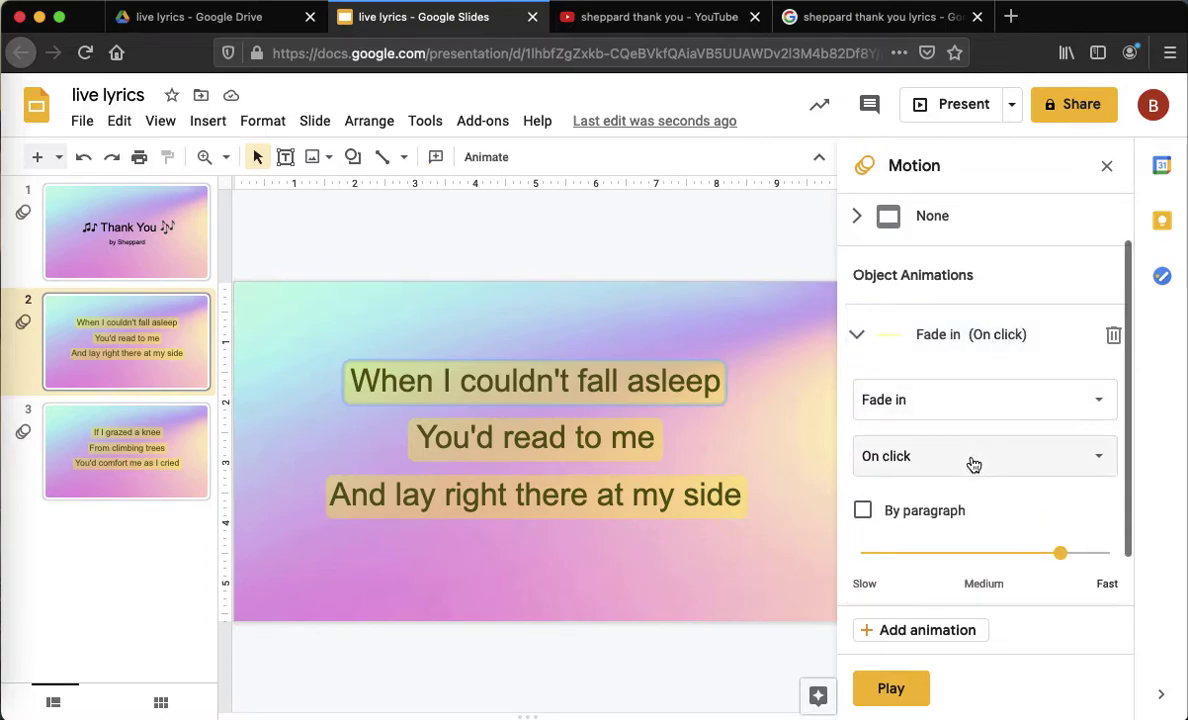
{"action": "left_click", "coordinate": [973, 463]}
{"action": "left_click", "coordinate": [947, 563]}
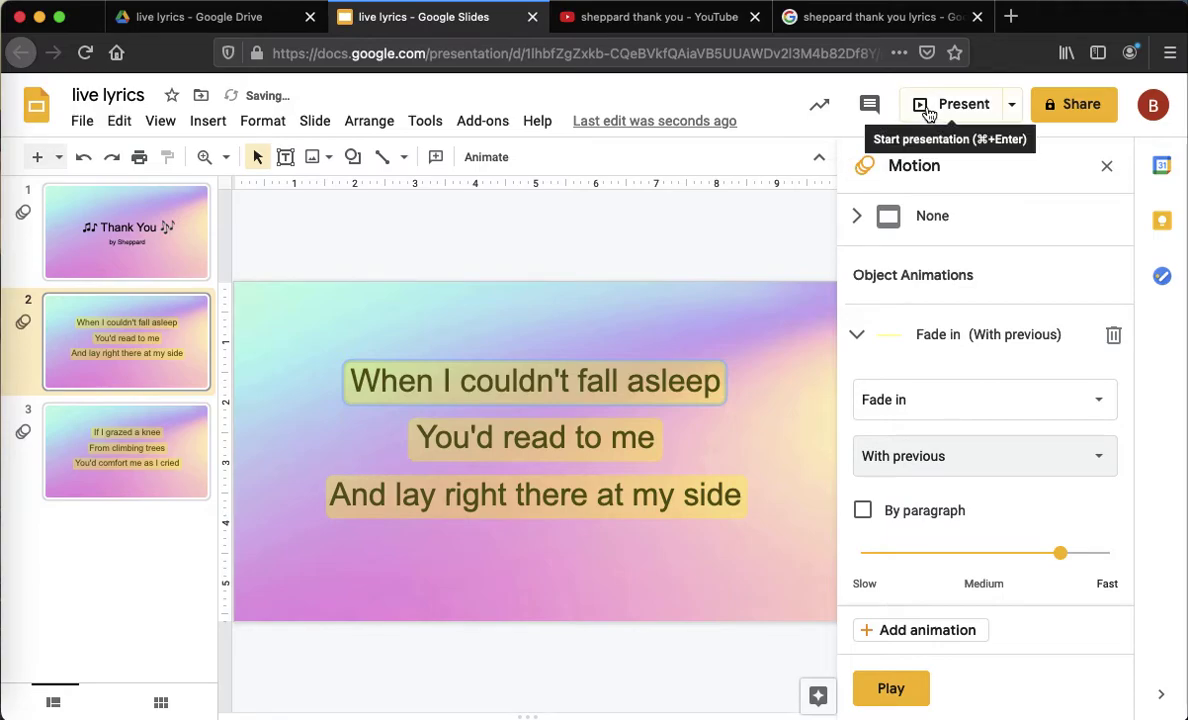
Step: Present the deck from the title slide and advance through the fades
{"action": "left_click", "coordinate": [165, 255]}
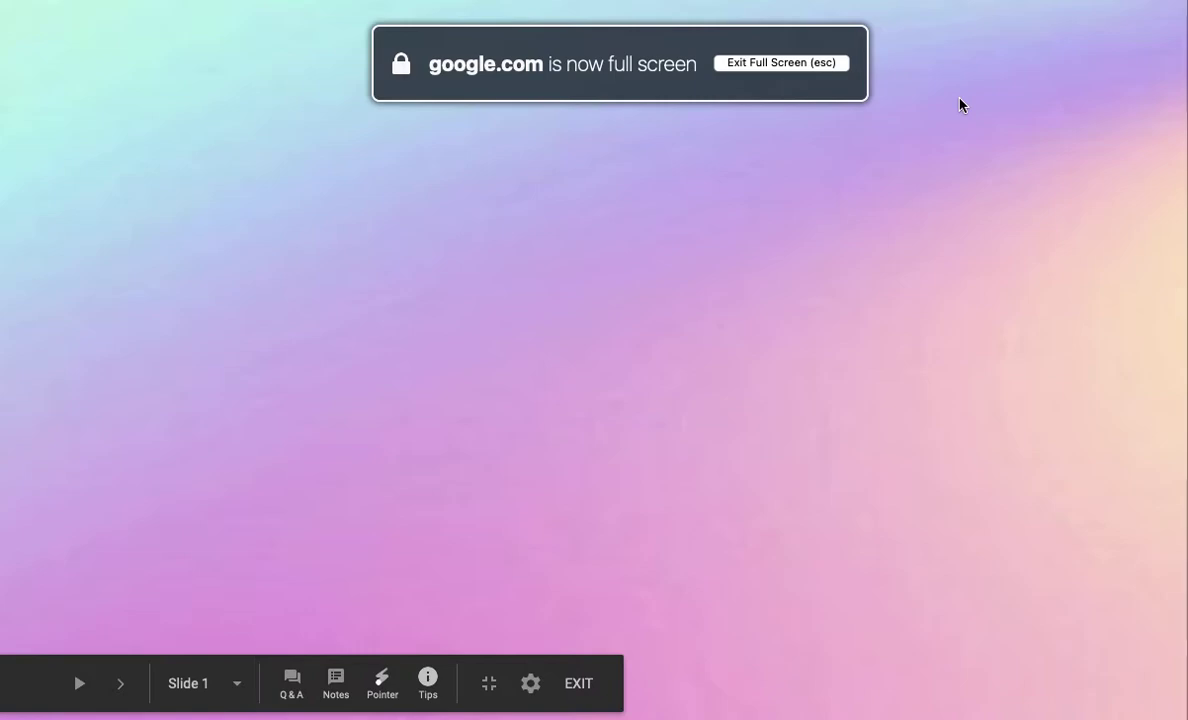
{"action": "key", "text": "Right"}
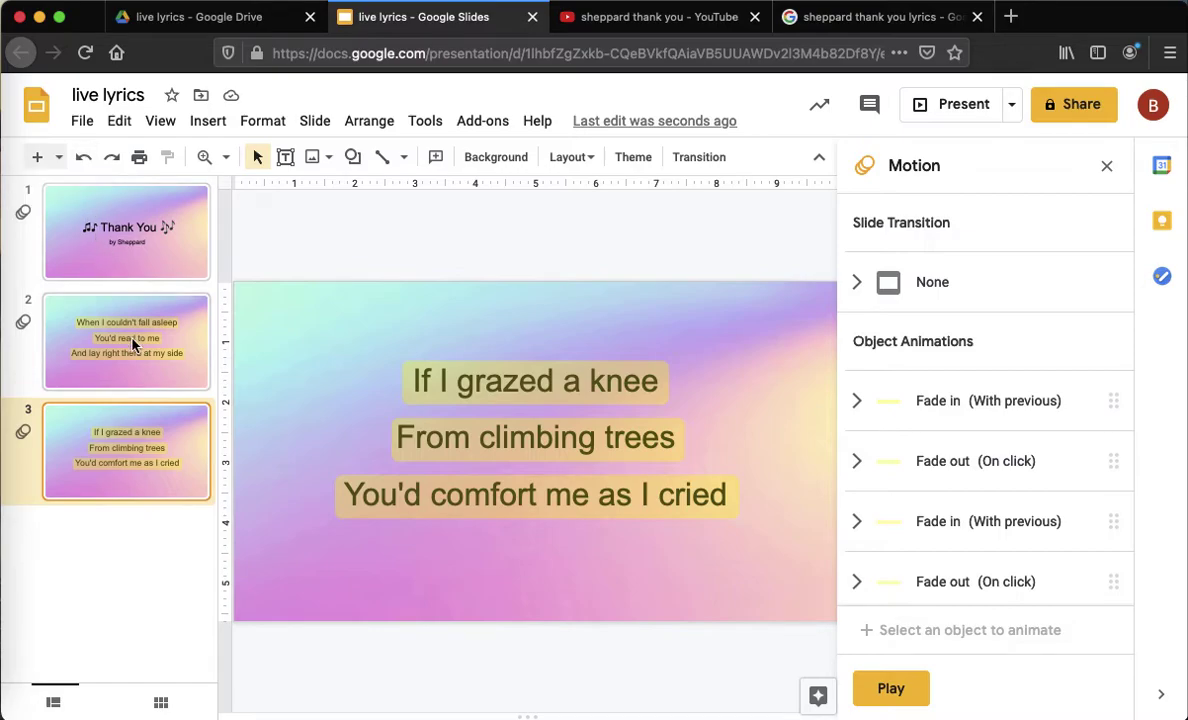
{"action": "left_click", "coordinate": [62, 168]}
Step: Add a blank slide 4 and place a grey rectangle at its top-left corner
{"action": "left_click", "coordinate": [224, 519]}
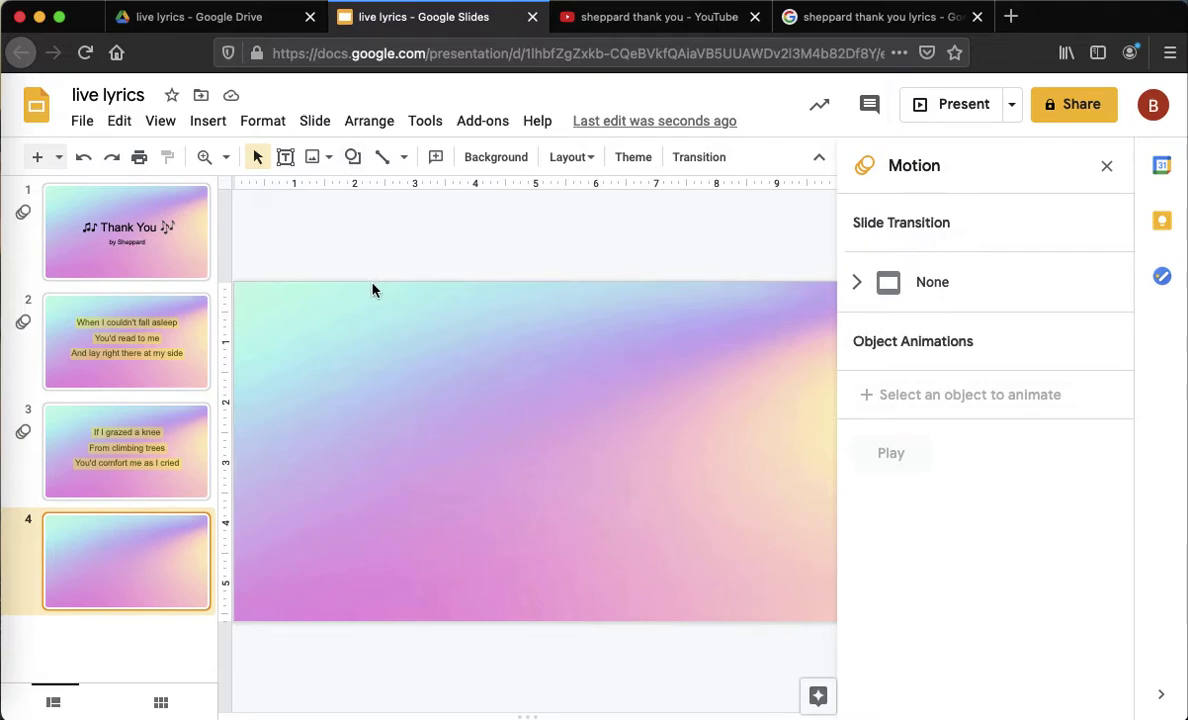
{"action": "left_click", "coordinate": [352, 158]}
{"action": "mouse_move", "coordinate": [403, 196]}
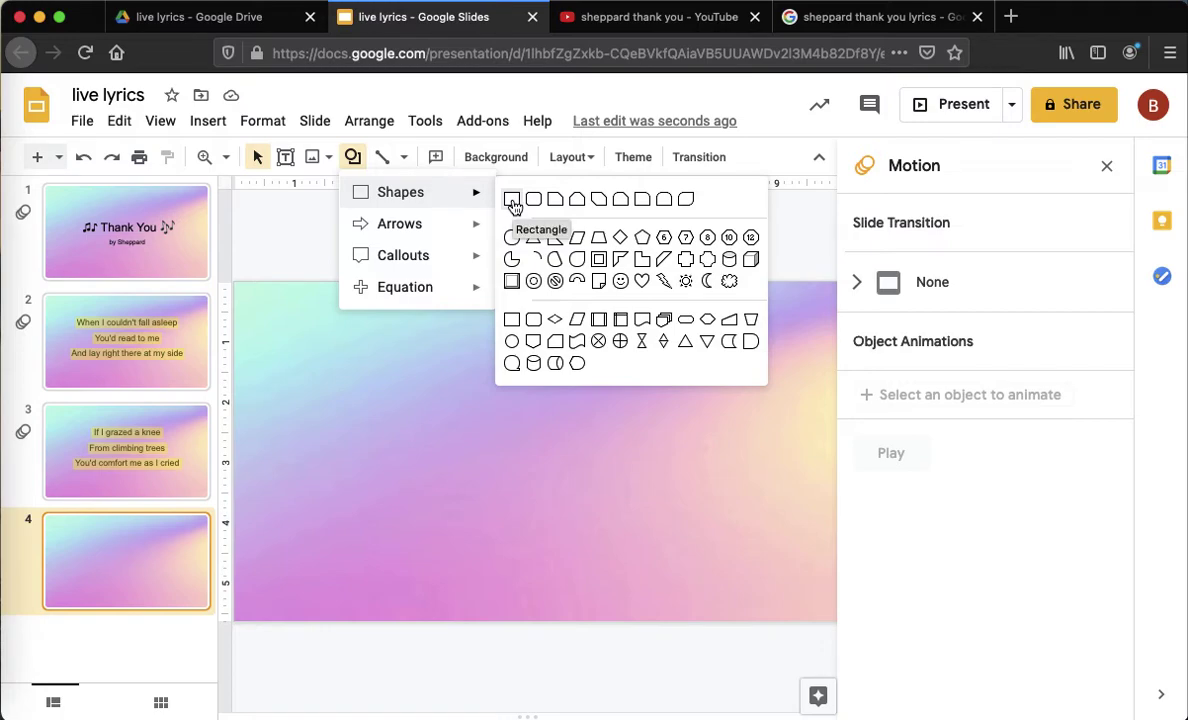
{"action": "left_click", "coordinate": [512, 200]}
{"action": "left_click", "coordinate": [323, 330]}
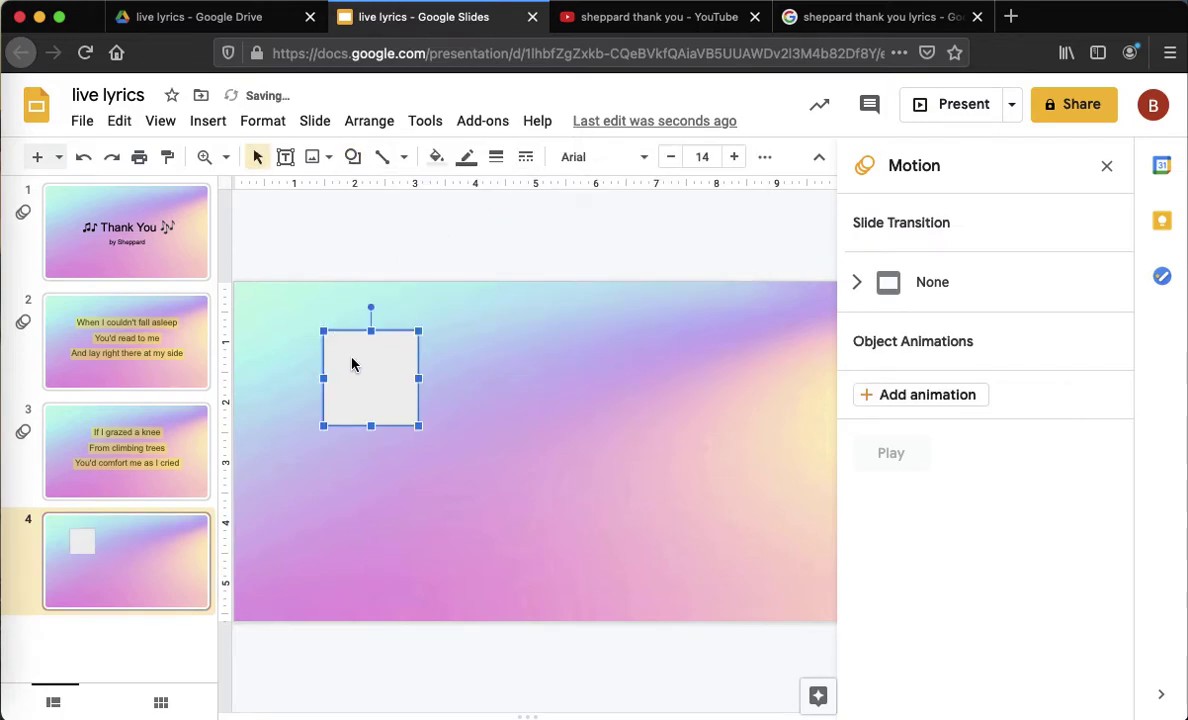
{"action": "left_click_drag", "start_coordinate": [361, 382], "coordinate": [782, 590]}
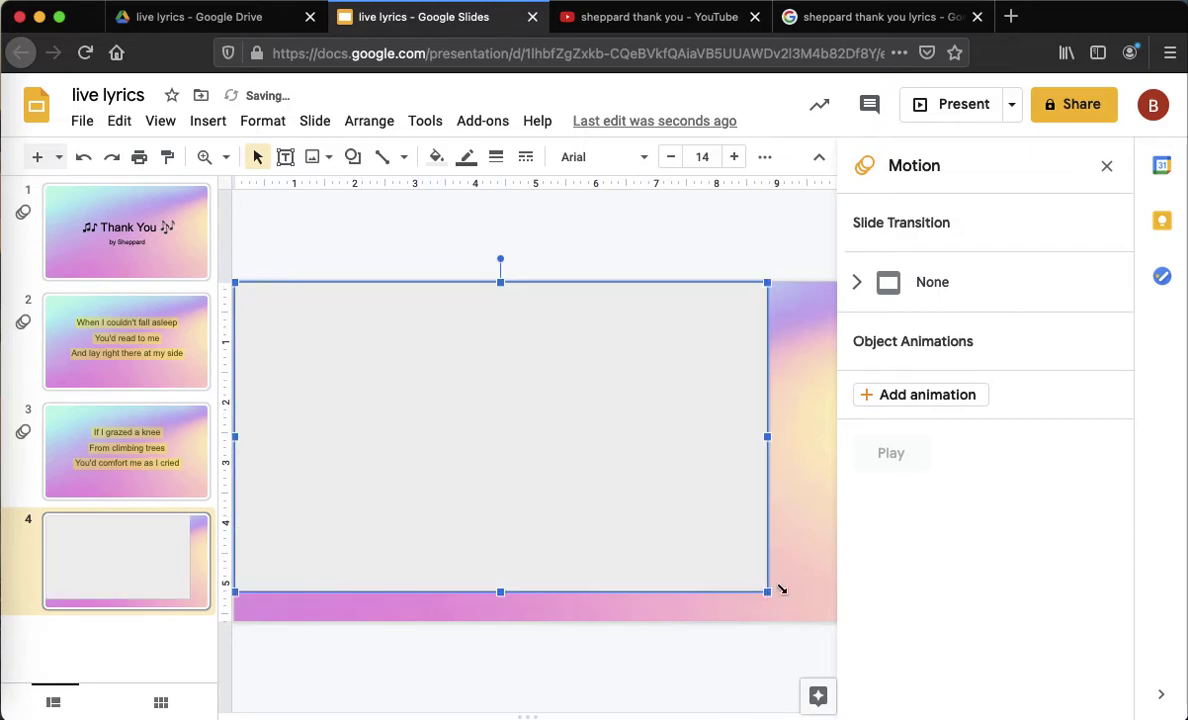
Step: Stretch the rectangle to the slide's right and bottom edges so it covers the slide
{"action": "left_click", "coordinate": [1106, 165]}
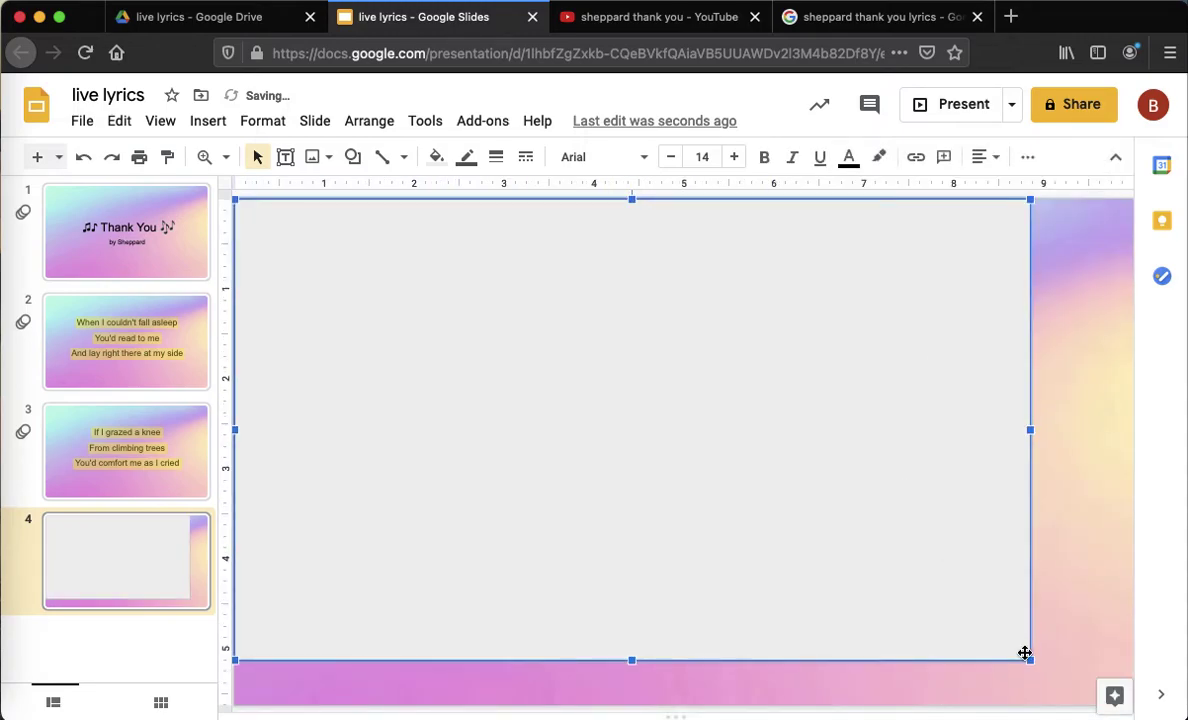
{"action": "left_click_drag", "start_coordinate": [1025, 653], "coordinate": [1128, 707]}
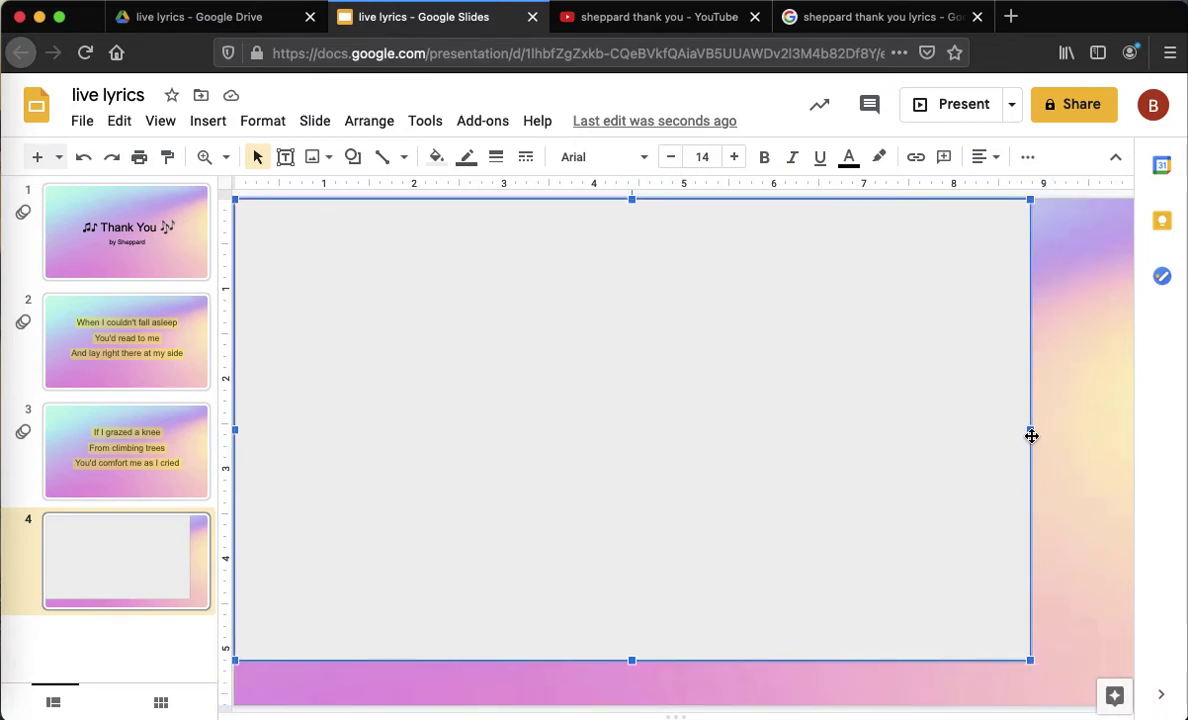
{"action": "left_click_drag", "start_coordinate": [1033, 430], "coordinate": [1135, 437]}
{"action": "left_click_drag", "start_coordinate": [1031, 431], "coordinate": [1133, 431]}
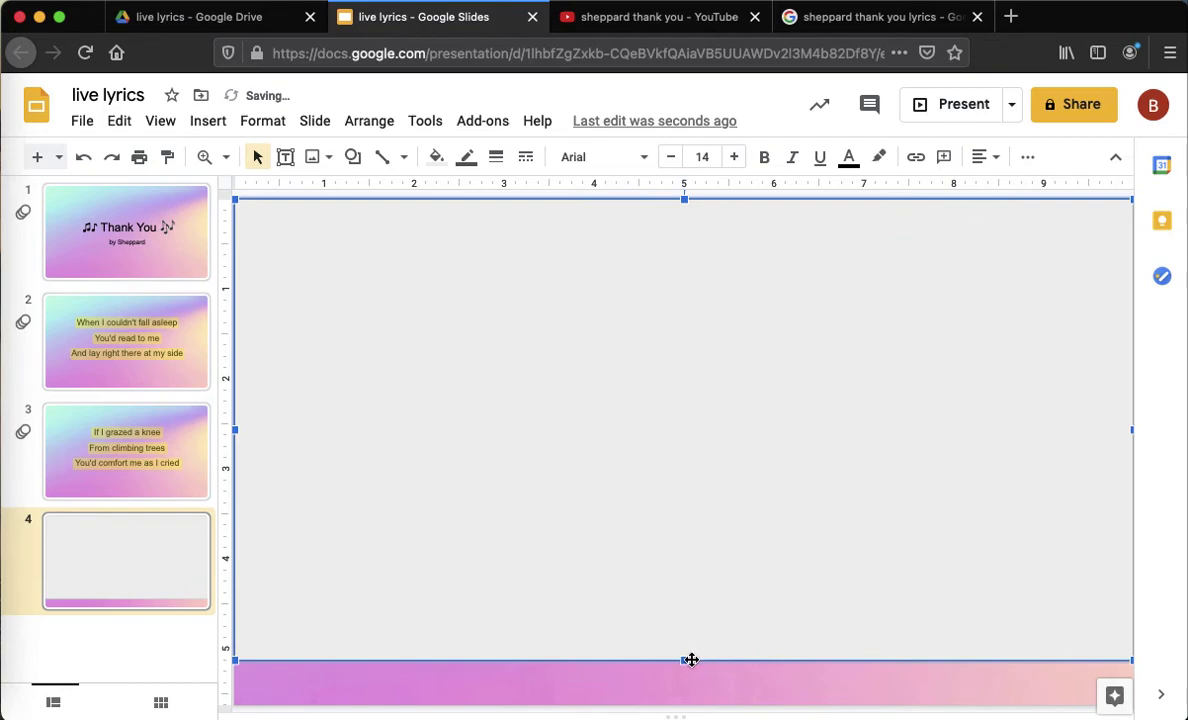
{"action": "left_click_drag", "start_coordinate": [686, 662], "coordinate": [686, 705]}
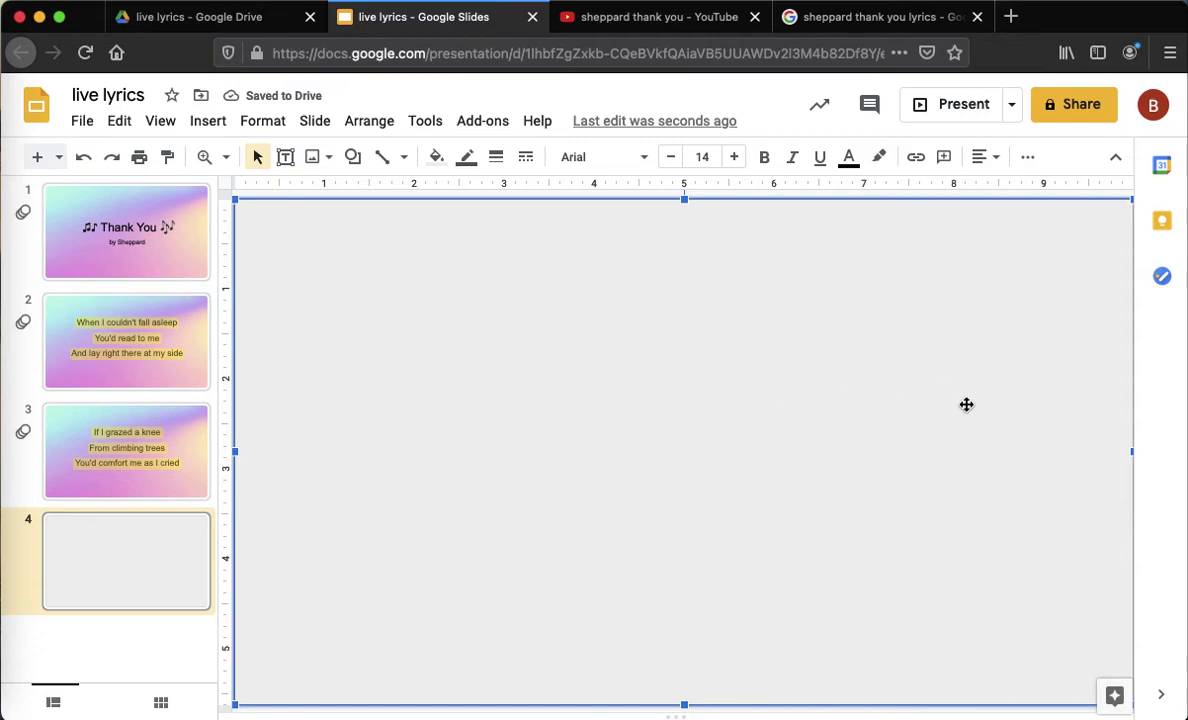
{"action": "key", "text": "super+minus"}
{"action": "key", "text": "super+minus"}
Step: Fill the full-slide rectangle with solid black and add a Fade in animation
{"action": "key", "text": "super+plus"}
{"action": "key", "text": "super+plus"}
{"action": "key", "text": "super+plus"}
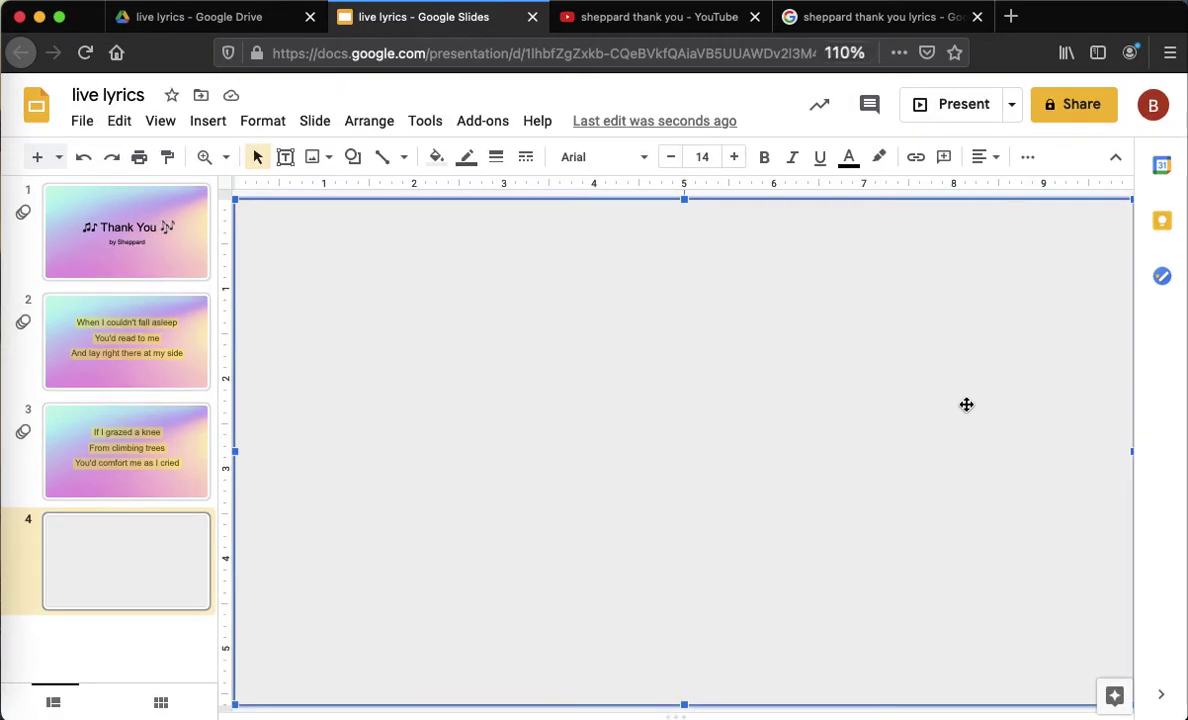
{"action": "key", "text": "super+plus"}
{"action": "key", "text": "super+plus"}
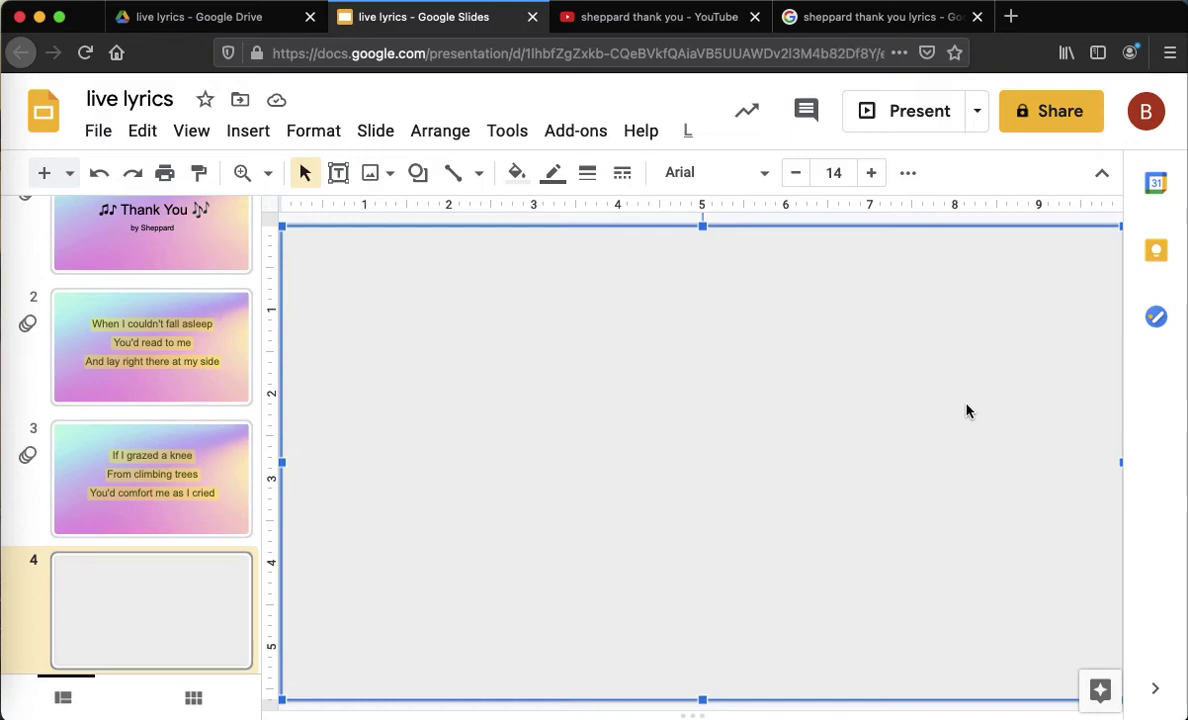
{"action": "key", "text": "super+minus"}
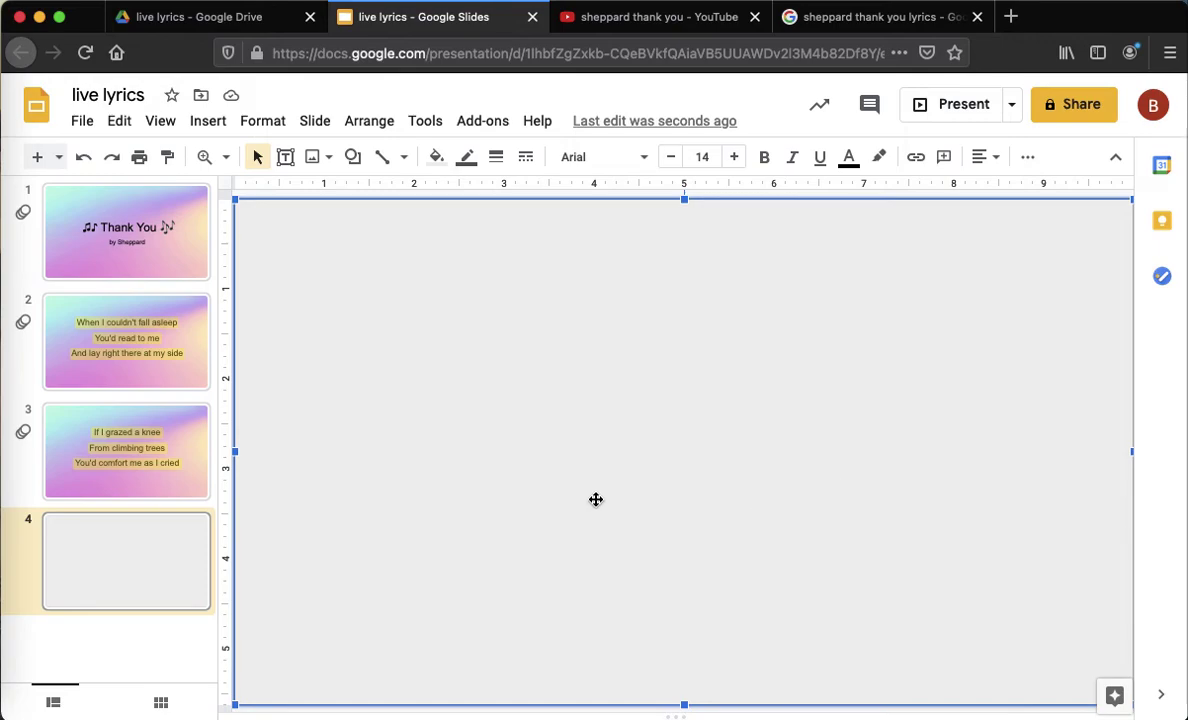
{"action": "left_click", "coordinate": [436, 157]}
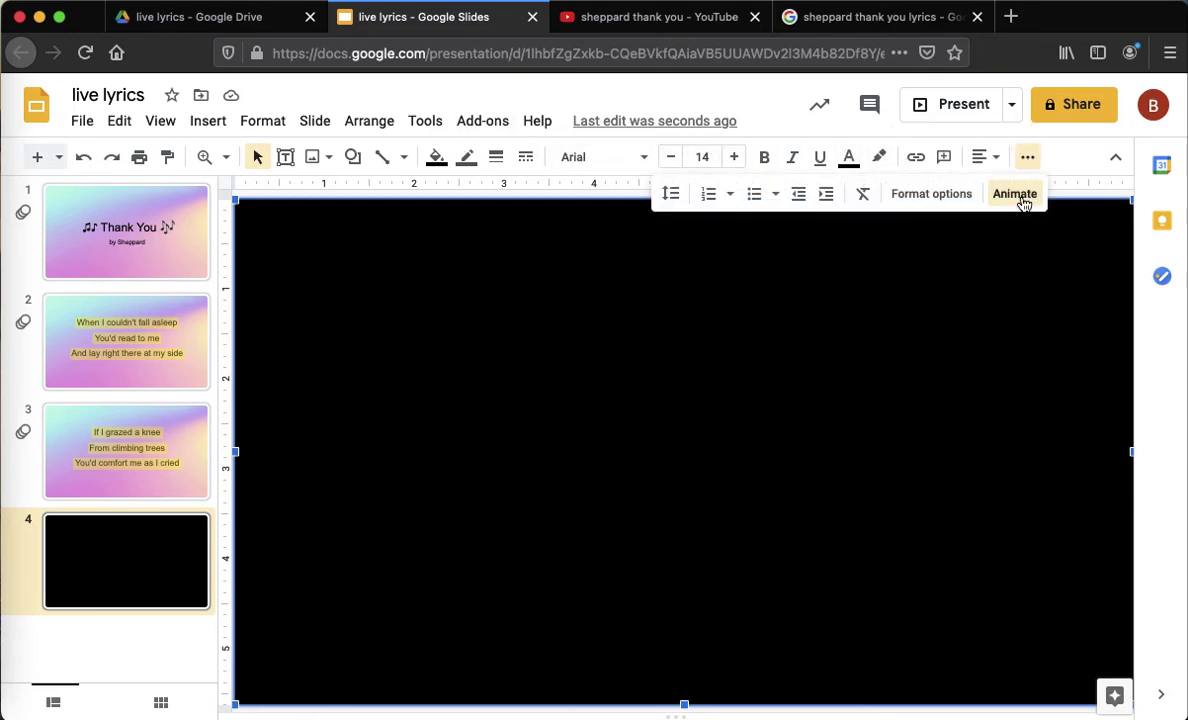
{"action": "left_click", "coordinate": [1013, 199]}
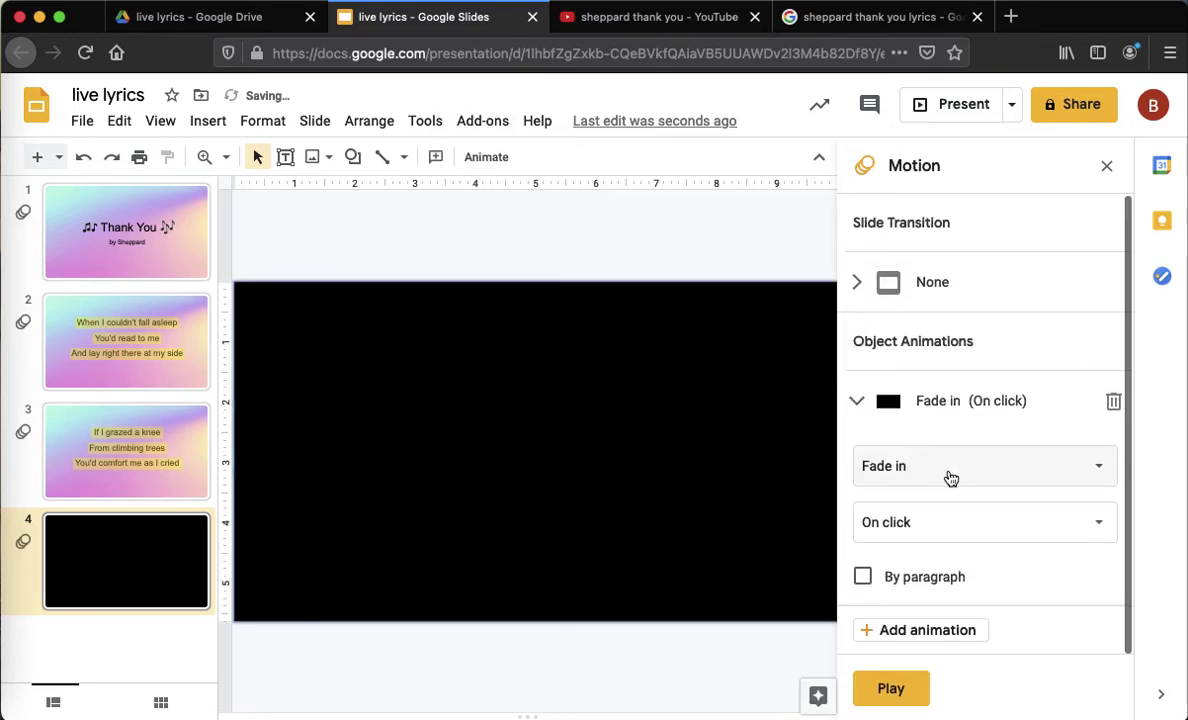
Step: Keep the black rectangle's Fade in on click and preview it on slide 4
{"action": "left_click", "coordinate": [951, 478]}
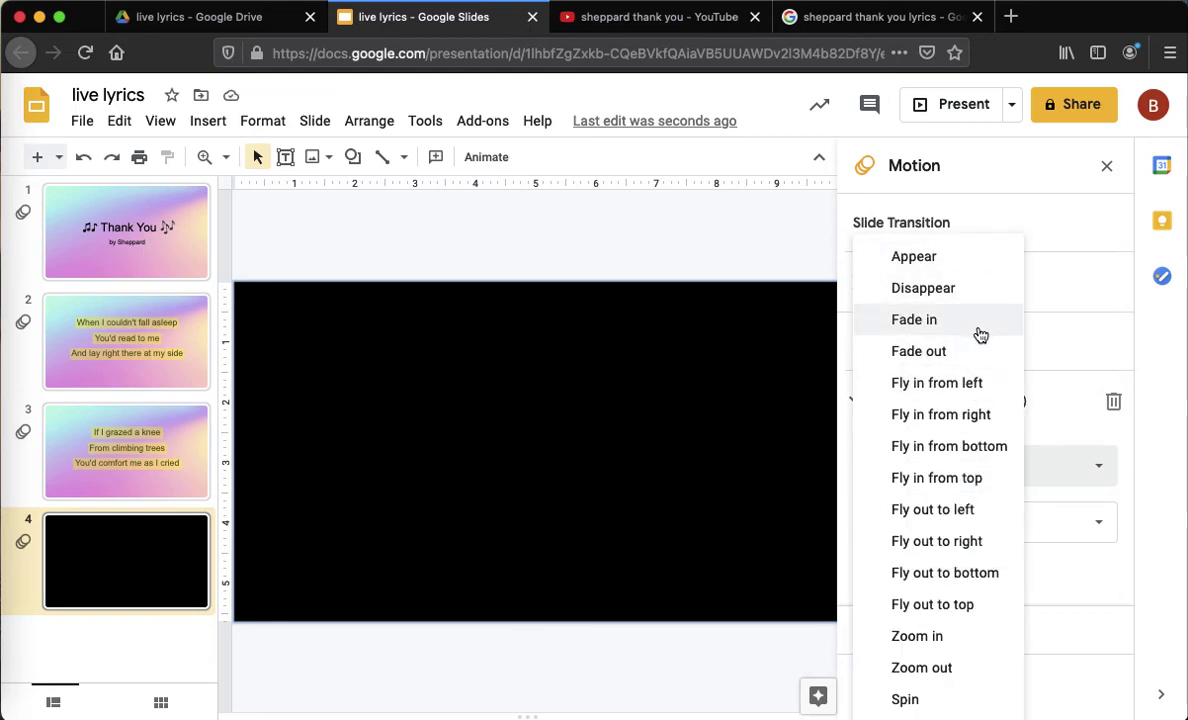
{"action": "left_click", "coordinate": [716, 262]}
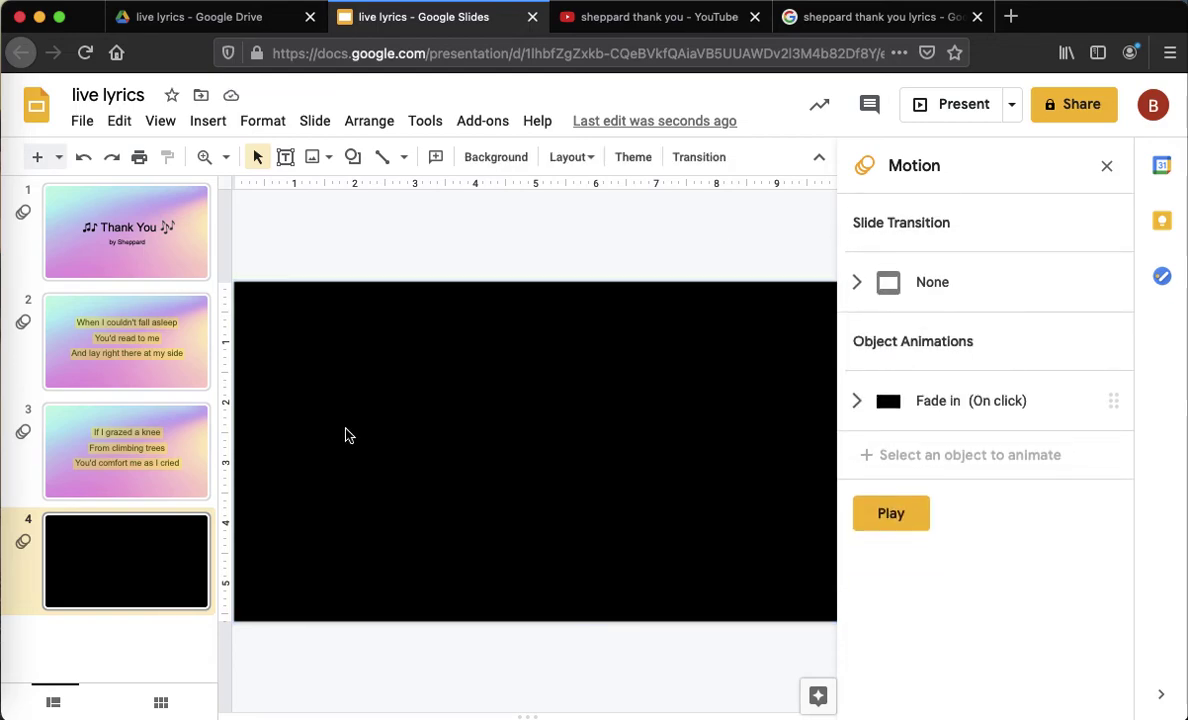
{"action": "left_click", "coordinate": [170, 445]}
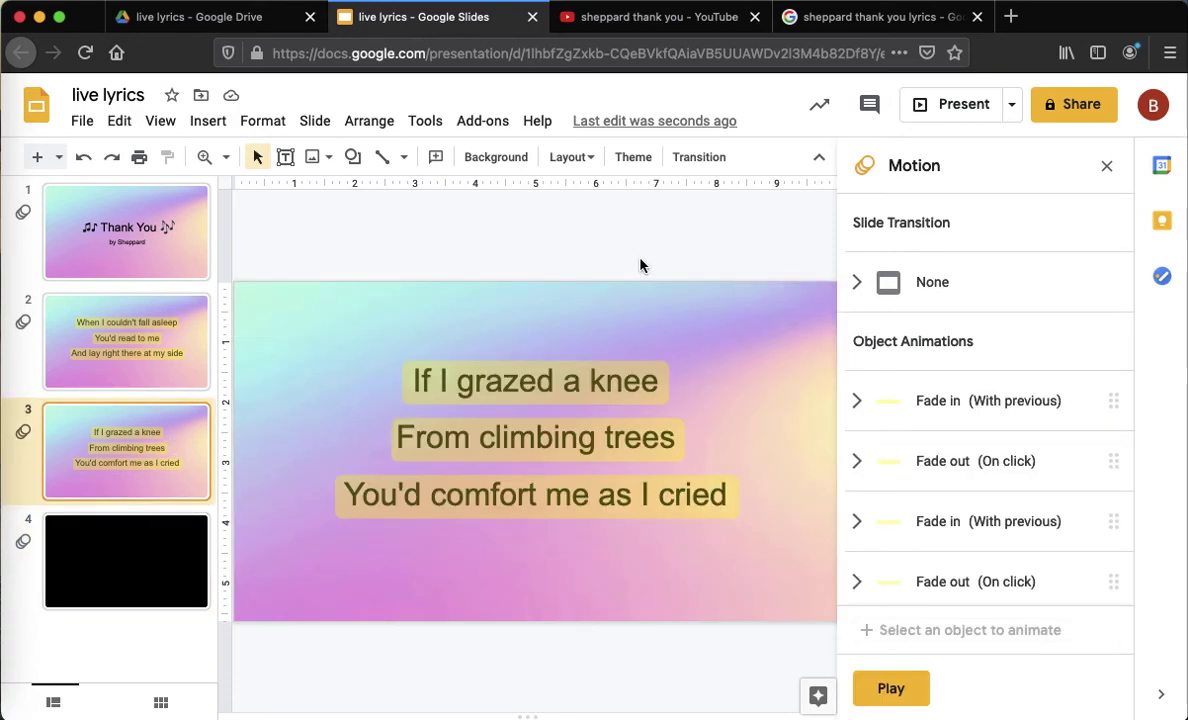
{"action": "left_click", "coordinate": [186, 536]}
{"action": "left_click", "coordinate": [918, 533]}
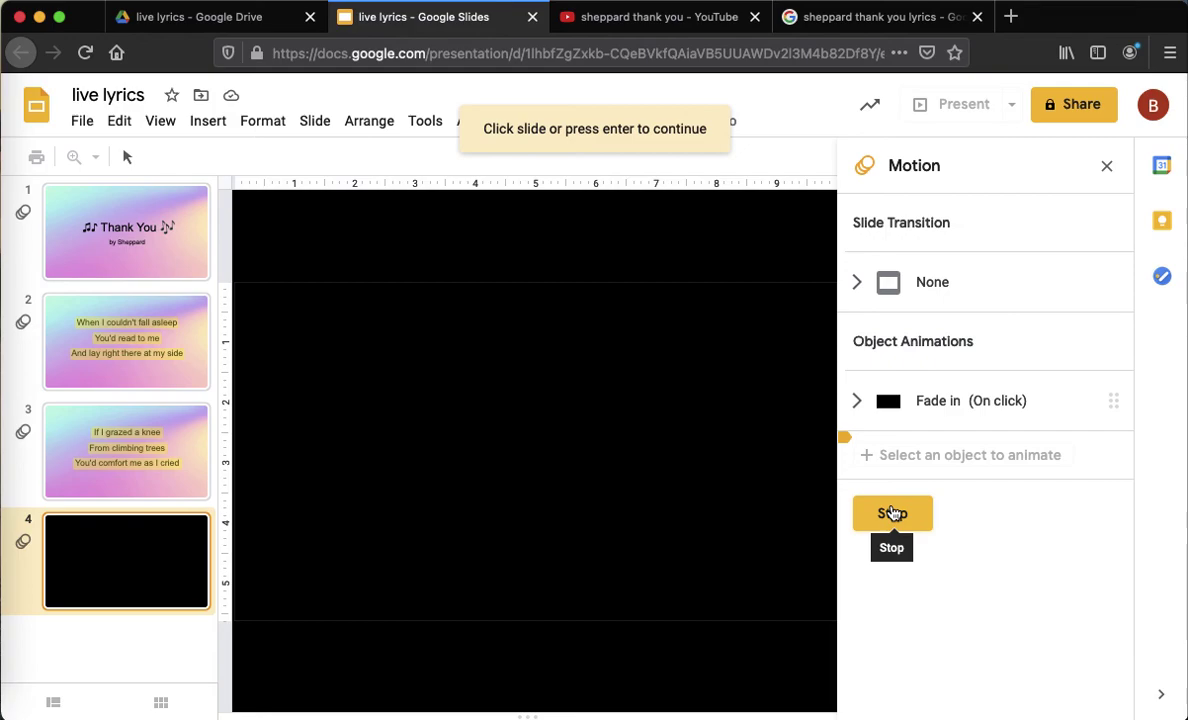
Step: Stop the animation preview and close the Motion panel
{"action": "left_click", "coordinate": [892, 513]}
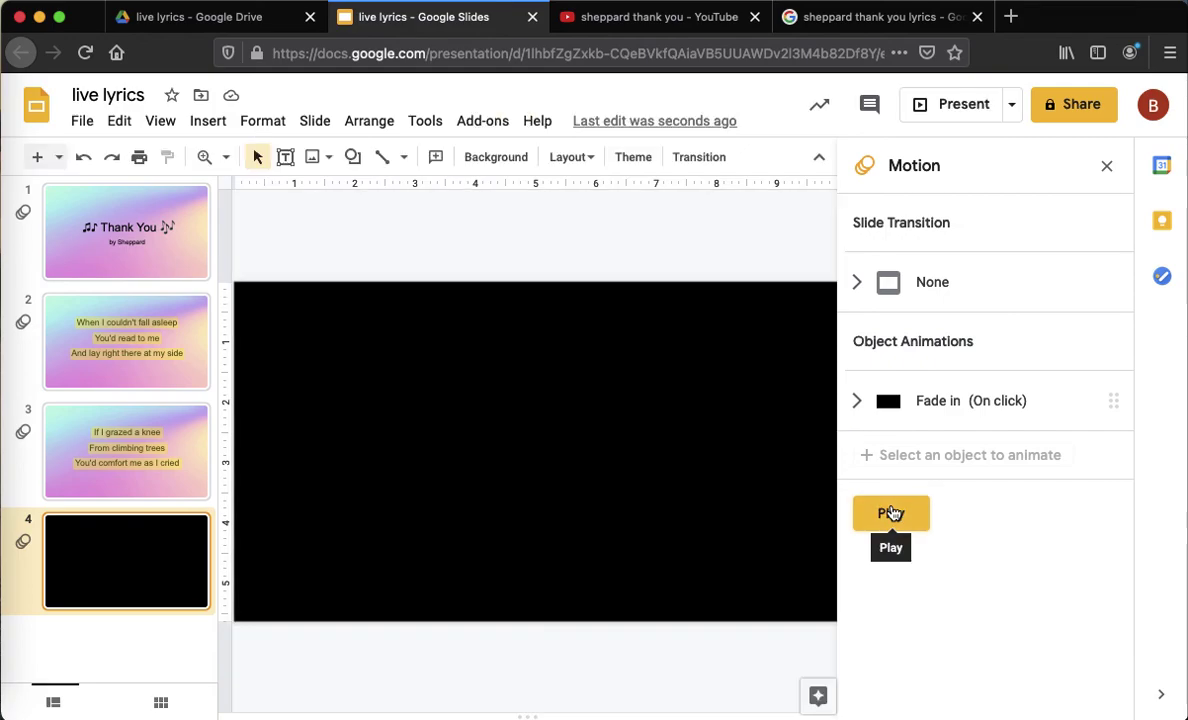